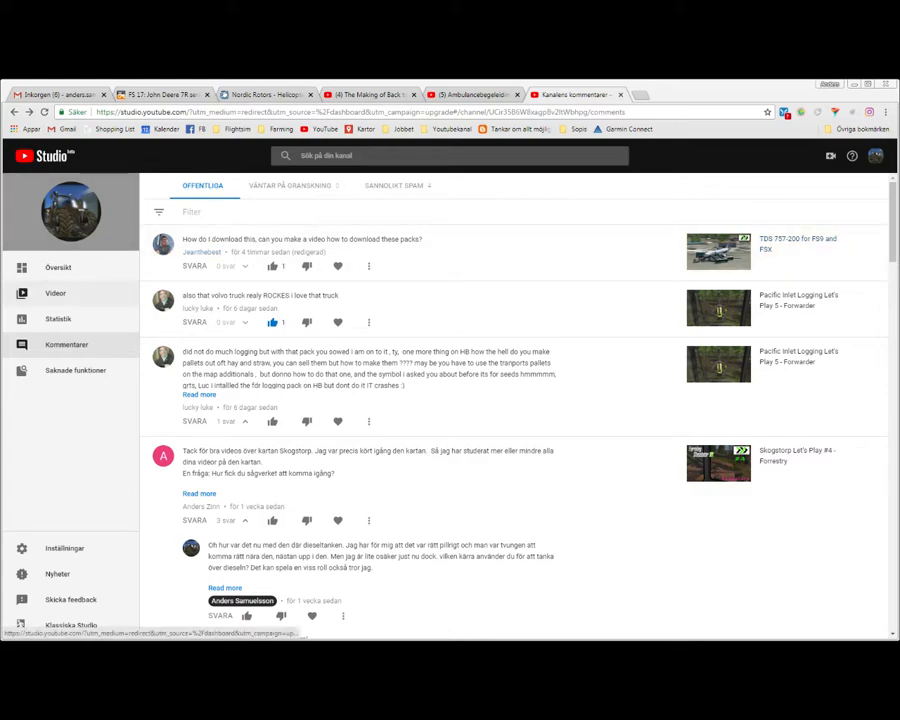
{"action": "left_click_drag", "start_coordinate": [0, 205], "coordinate": [353, 217]}
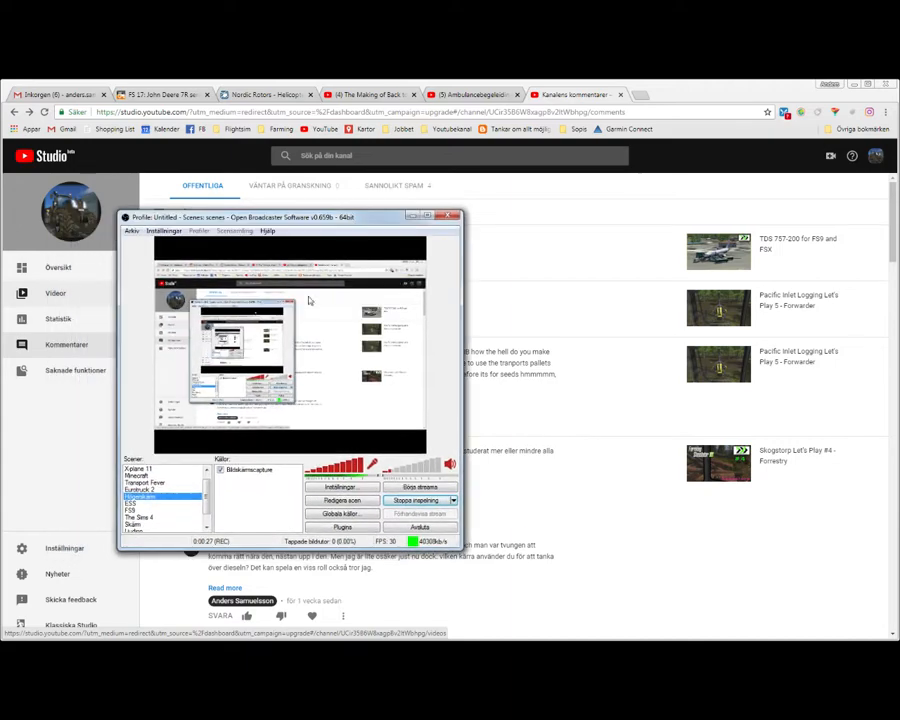
{"action": "left_click_drag", "start_coordinate": [246, 218], "coordinate": [0, 222]}
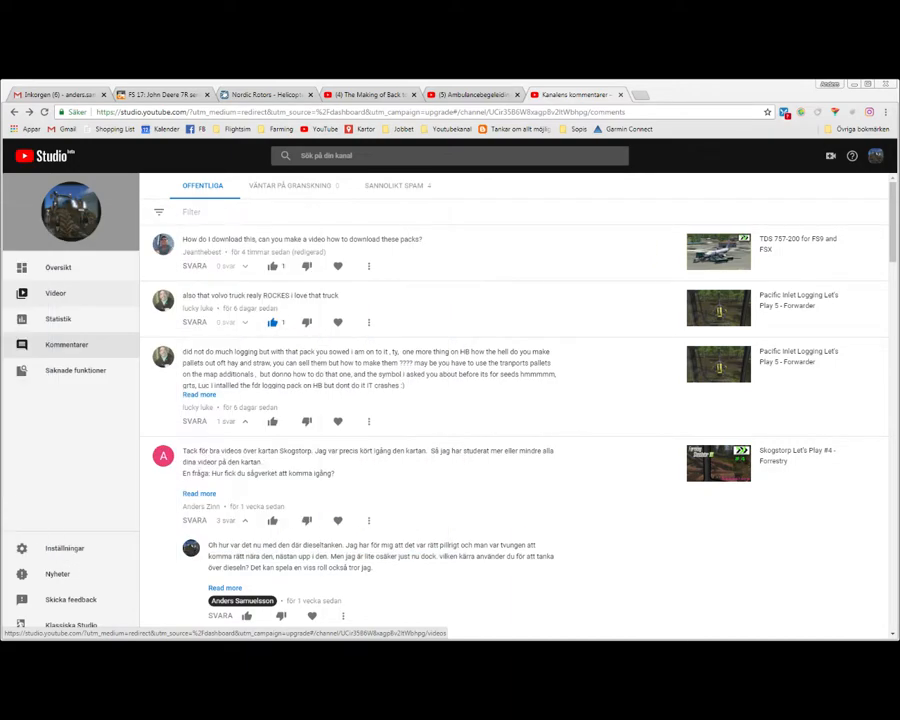
- Open the FlightSim.Com file search page in a new browser tab from the saved Flightsim bookmarks
{"action": "left_click", "coordinate": [641, 96]}
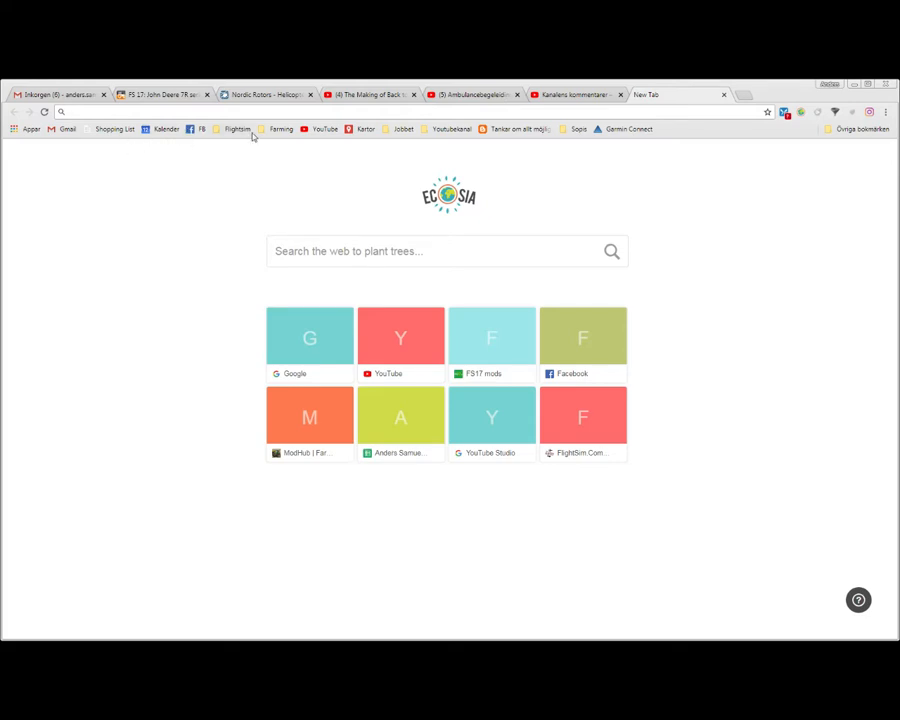
{"action": "left_click", "coordinate": [238, 129]}
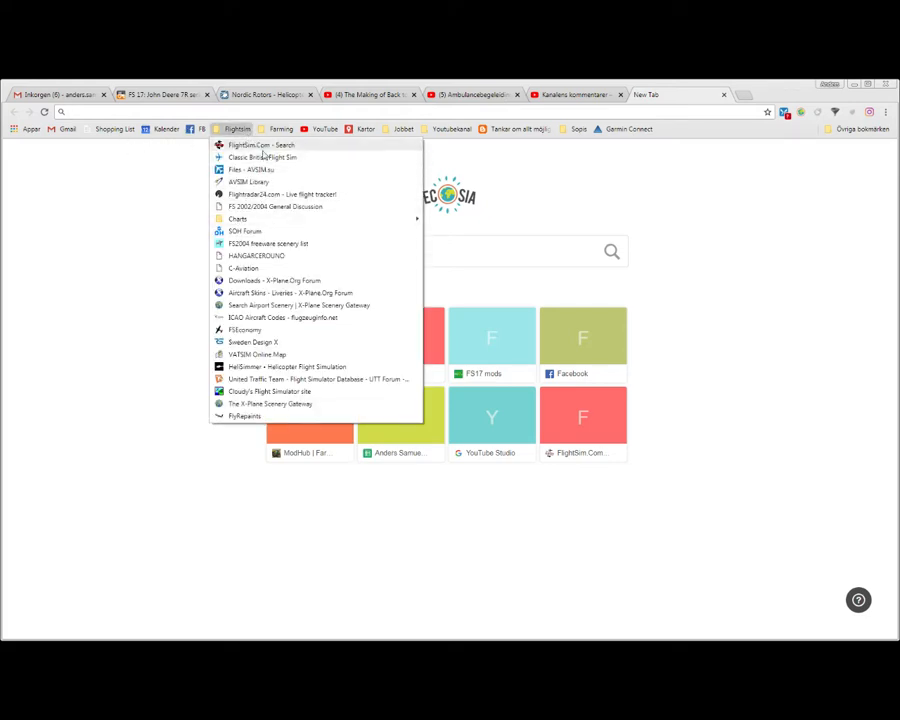
{"action": "left_click", "coordinate": [260, 147]}
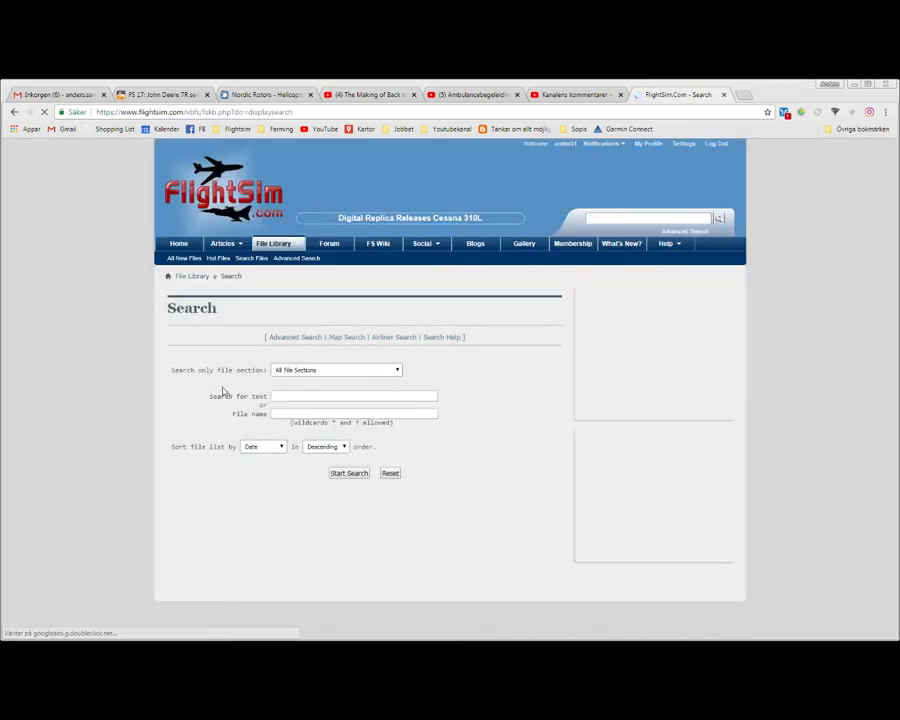
- Search all file sections of the library for the text "tds 757"
{"action": "left_click", "coordinate": [323, 372]}
{"action": "left_click", "coordinate": [321, 379]}
{"action": "left_click", "coordinate": [315, 395]}
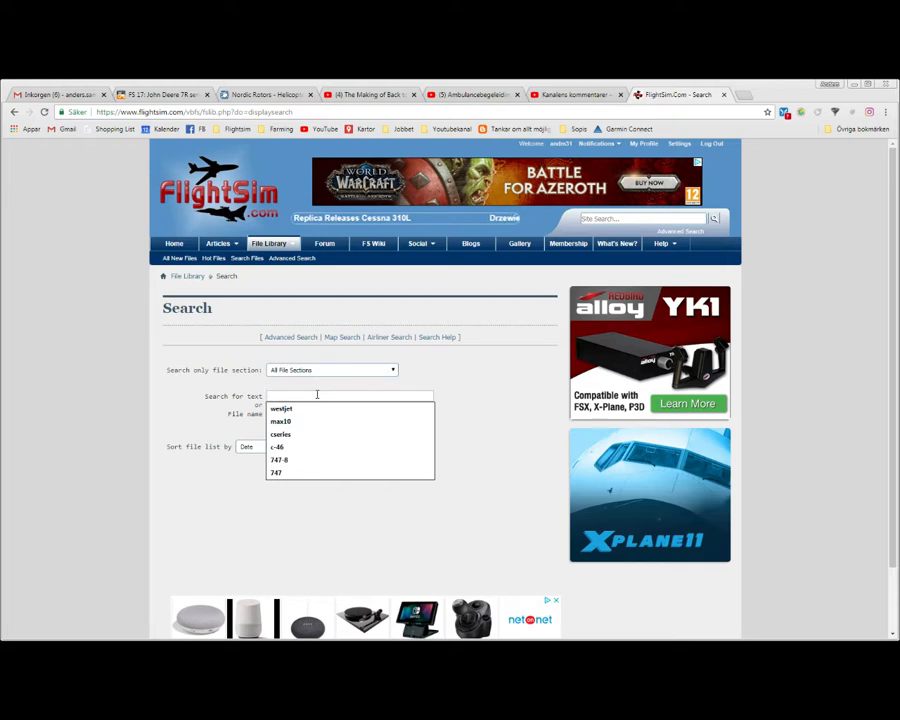
{"action": "type", "text": "tds 7"}
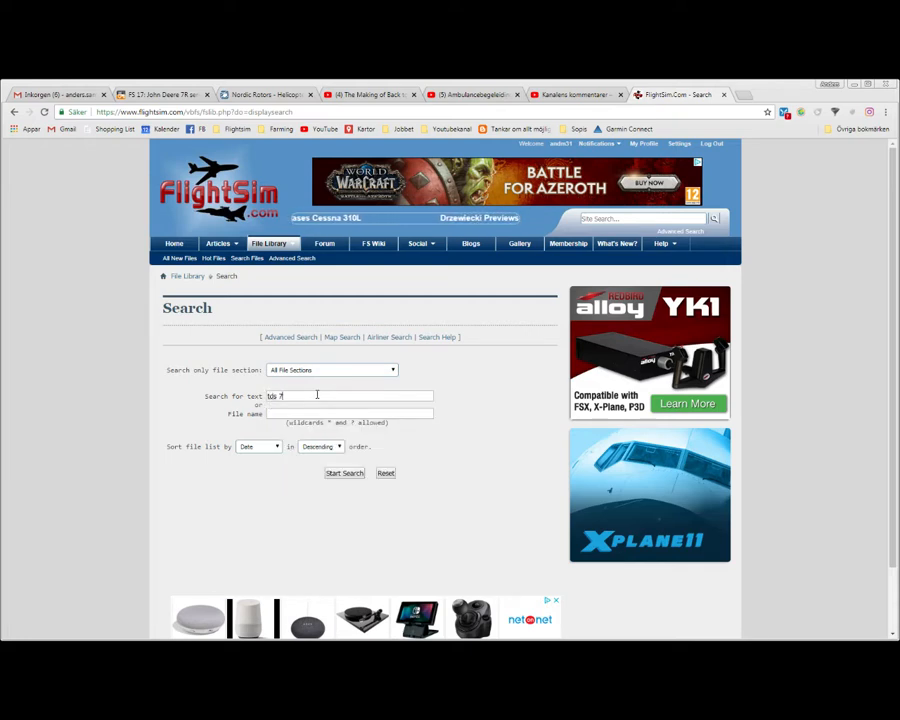
{"action": "type", "text": "57"}
{"action": "key", "text": "Return"}
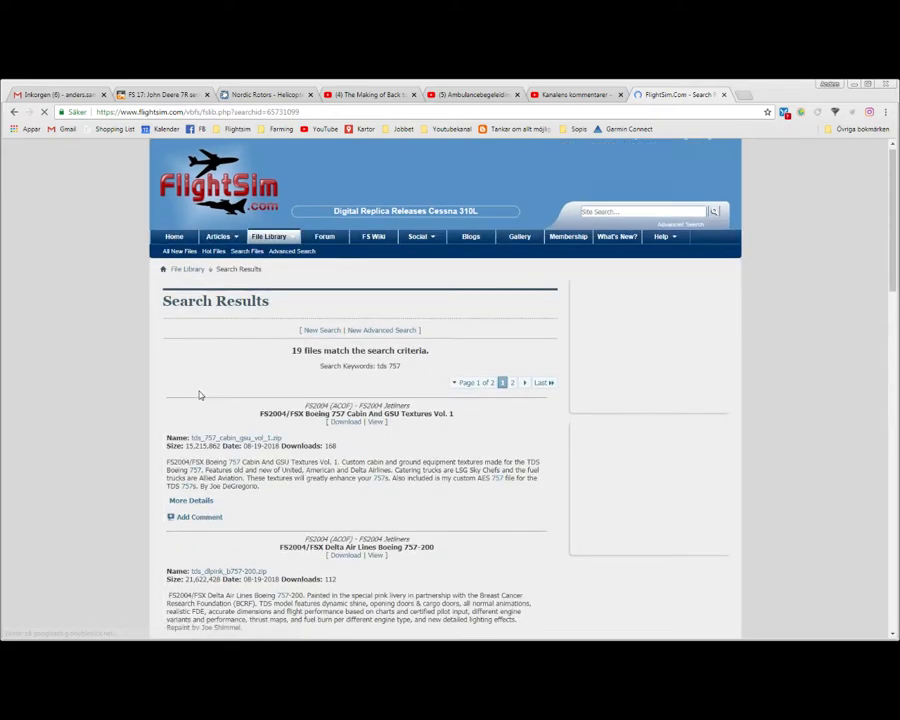
- Look through the first page of search results and continue to the second page
{"action": "scroll", "coordinate": [200, 395], "scroll_direction": "down", "scroll_amount": 2}
{"action": "scroll", "coordinate": [383, 422], "scroll_direction": "down", "scroll_amount": 2}
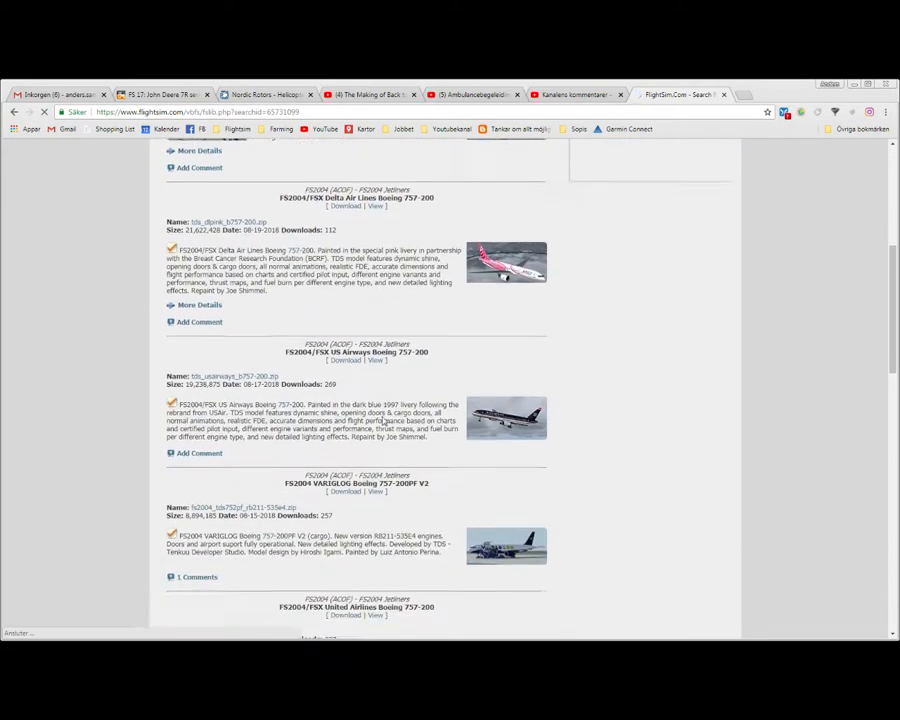
{"action": "scroll", "coordinate": [383, 422], "scroll_direction": "down", "scroll_amount": 3}
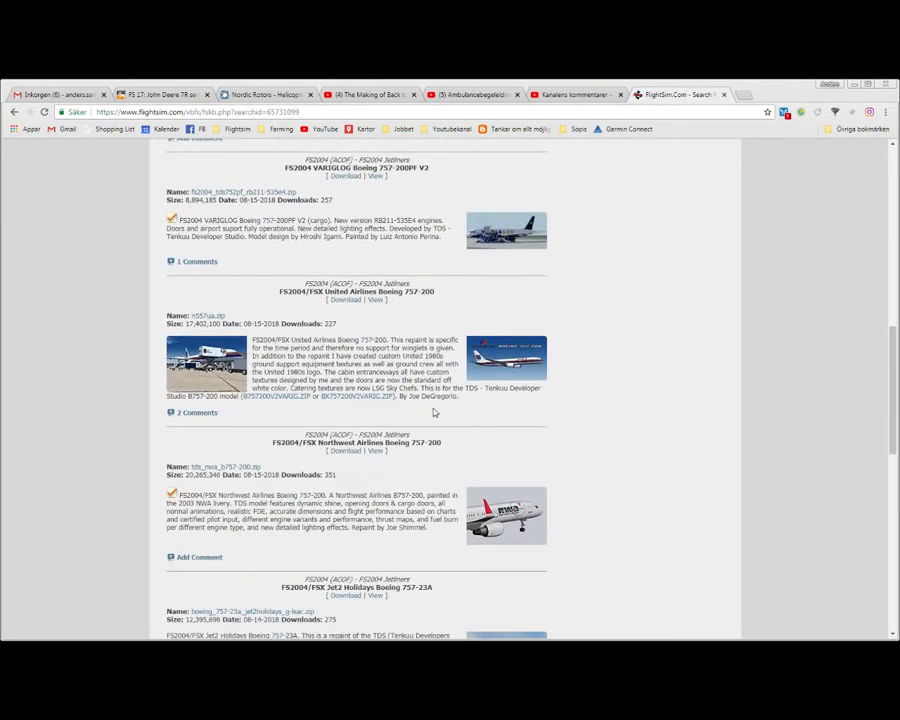
{"action": "scroll", "coordinate": [434, 412], "scroll_direction": "down", "scroll_amount": 4}
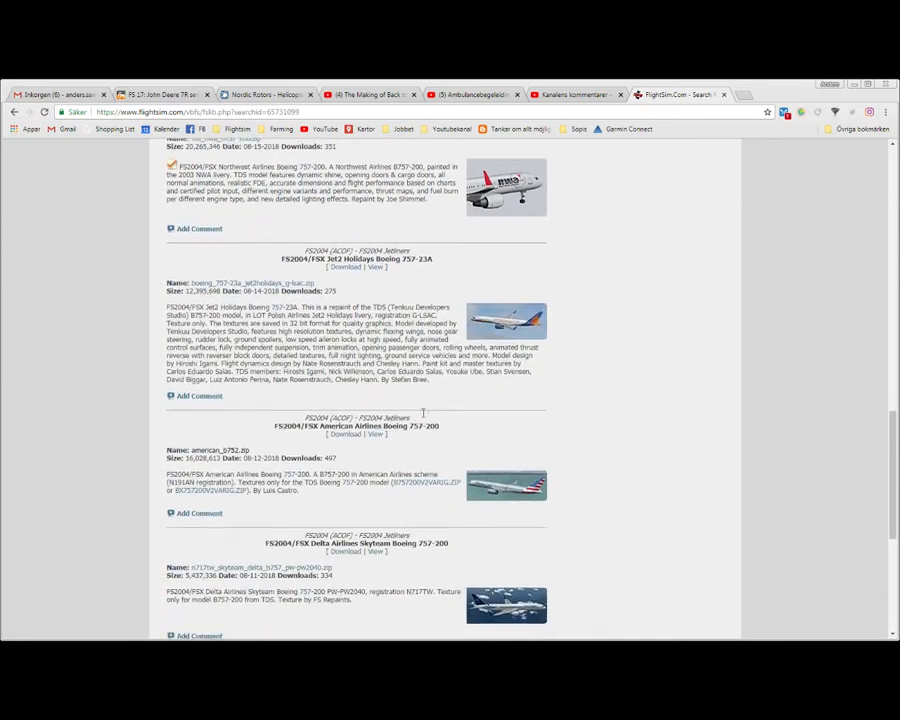
{"action": "scroll", "coordinate": [423, 412], "scroll_direction": "down", "scroll_amount": 2}
{"action": "scroll", "coordinate": [420, 416], "scroll_direction": "down", "scroll_amount": 1}
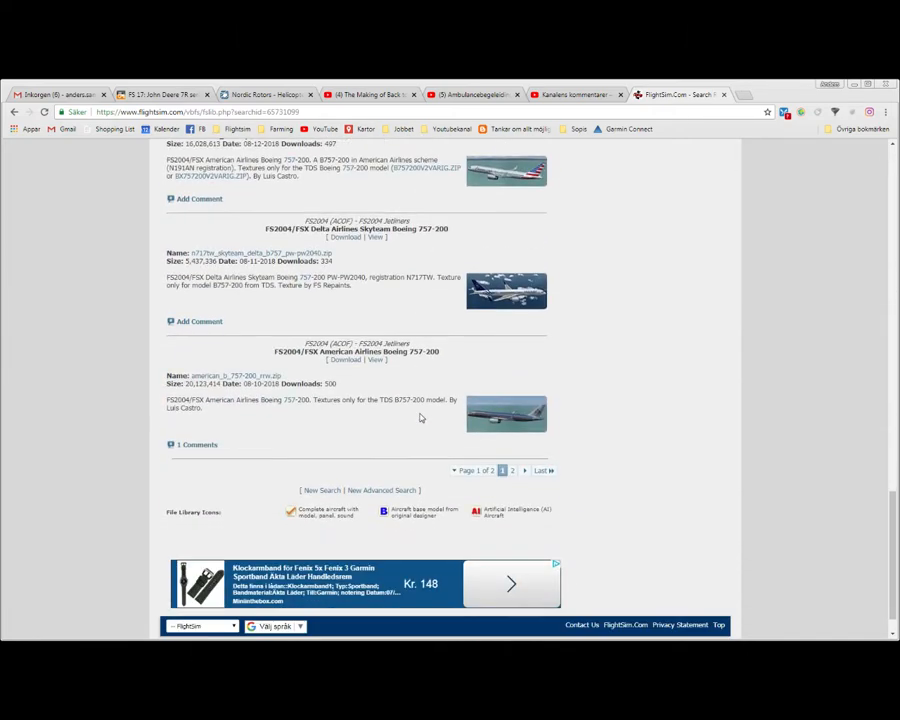
{"action": "left_click", "coordinate": [522, 472]}
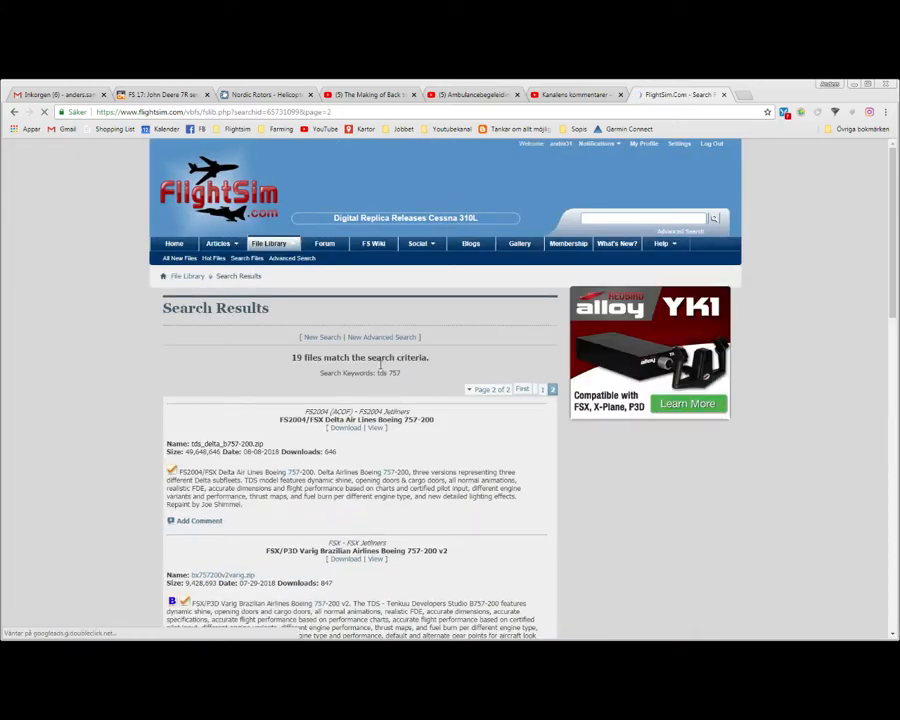
- Examine the TDS Boeing 757-200 PAX Model files on the second results page, including the model, reference, FDE, effects and basic texture archives
{"action": "scroll", "coordinate": [119, 437], "scroll_direction": "down", "scroll_amount": 2}
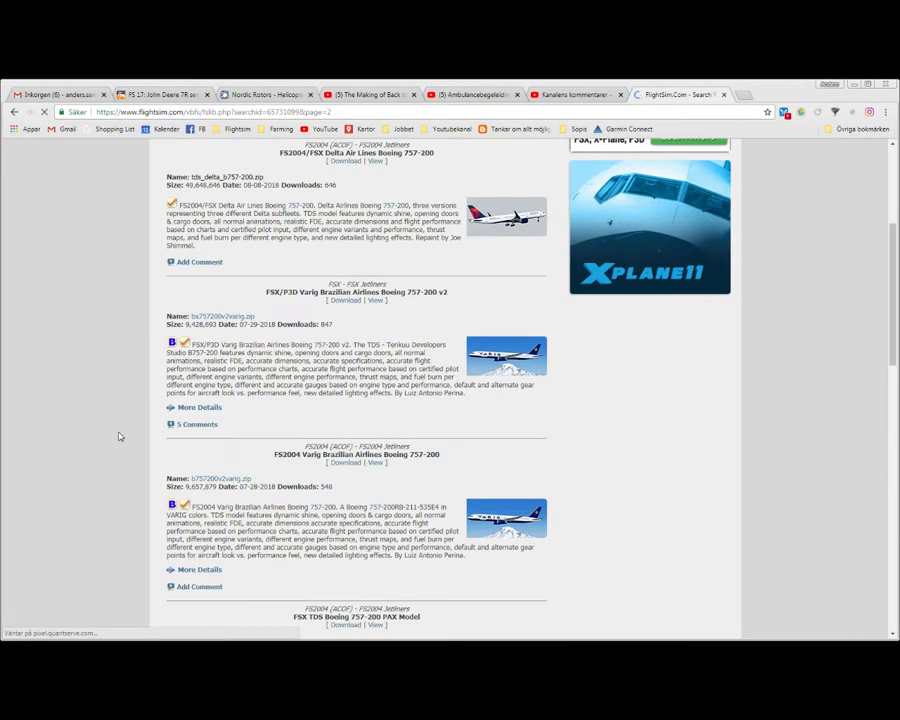
{"action": "scroll", "coordinate": [119, 437], "scroll_direction": "down", "scroll_amount": 1}
{"action": "scroll", "coordinate": [119, 437], "scroll_direction": "down", "scroll_amount": 3}
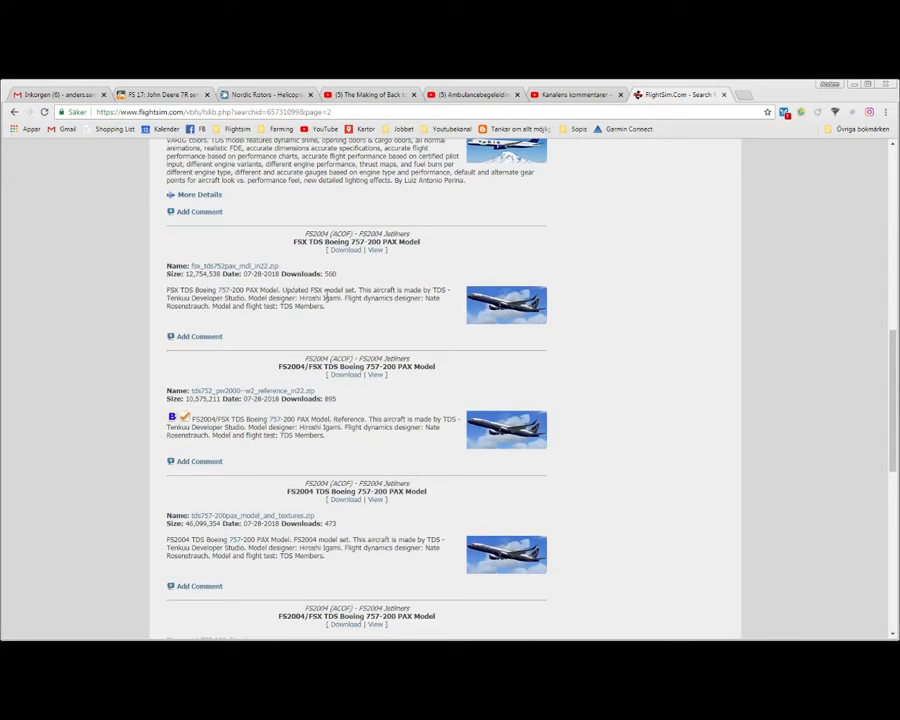
{"action": "scroll", "coordinate": [127, 404], "scroll_direction": "down", "scroll_amount": 1}
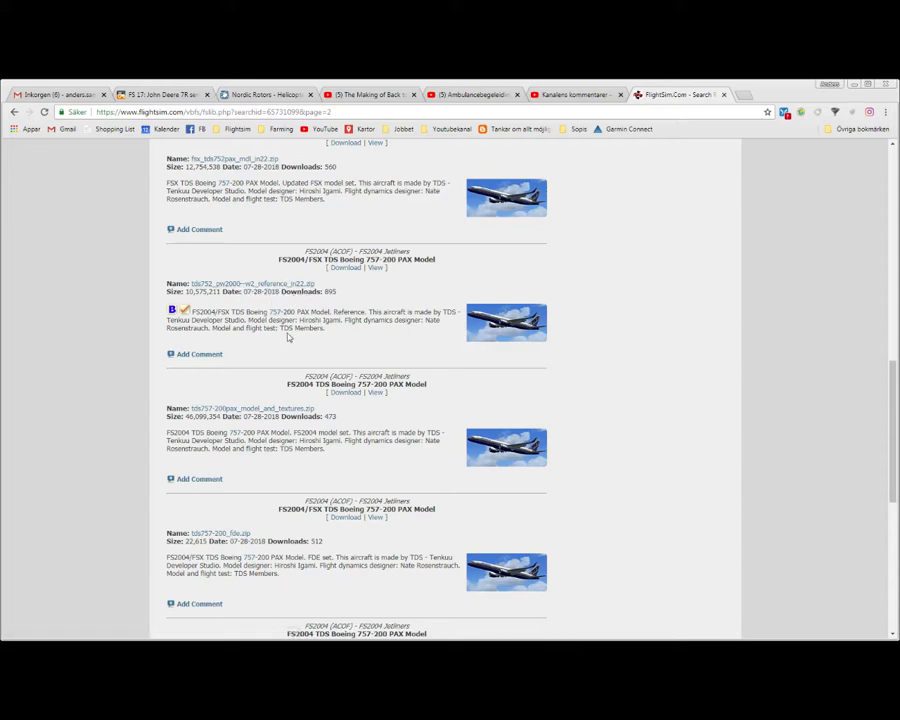
{"action": "scroll", "coordinate": [288, 337], "scroll_direction": "down", "scroll_amount": 1}
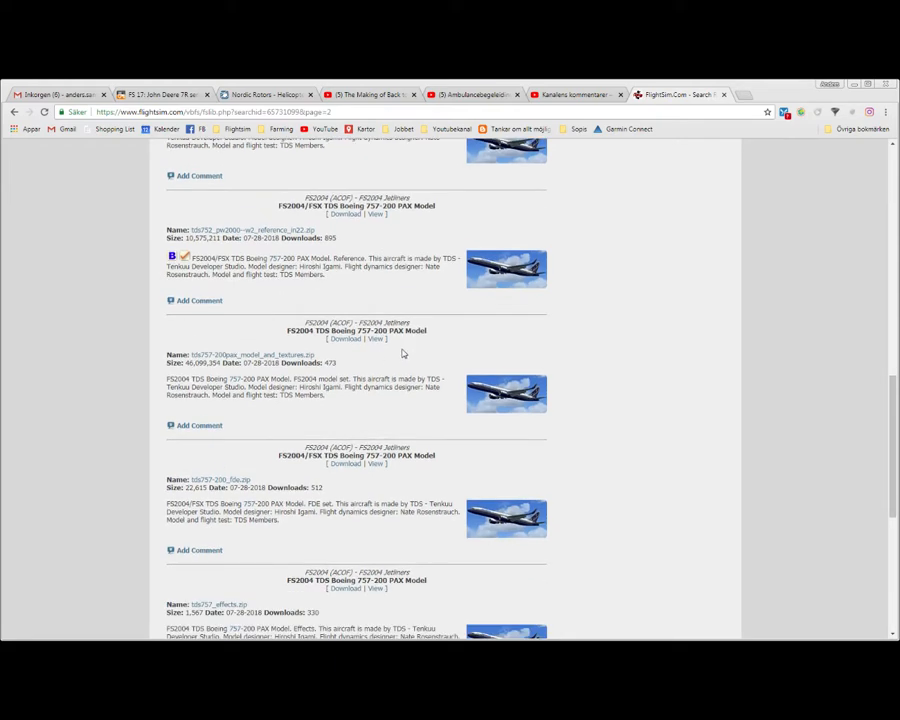
{"action": "scroll", "coordinate": [403, 355], "scroll_direction": "down", "scroll_amount": 1}
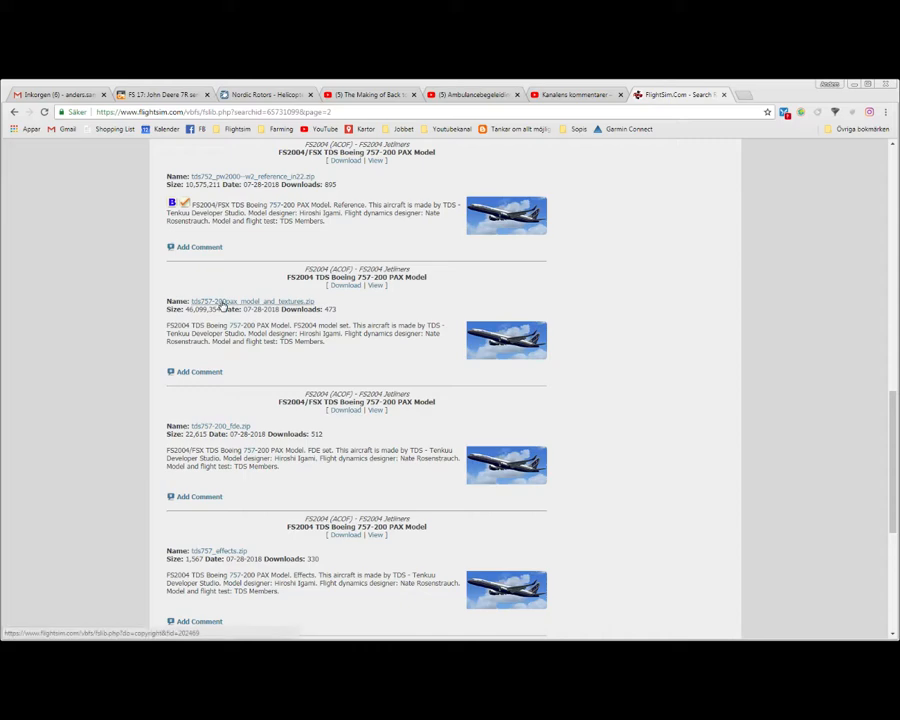
{"action": "scroll", "coordinate": [286, 320], "scroll_direction": "down", "scroll_amount": 2}
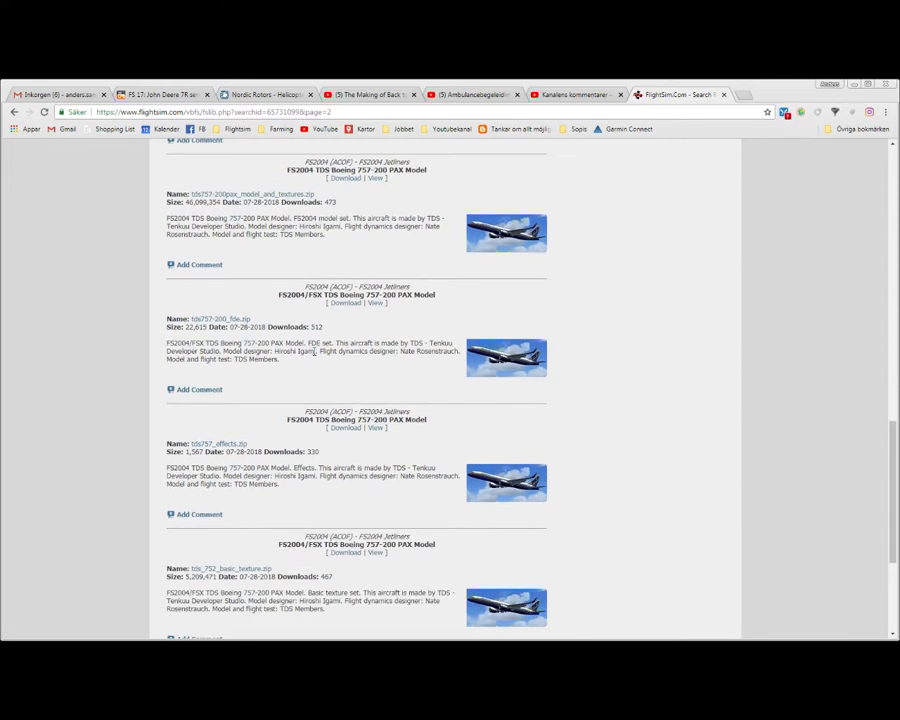
{"action": "scroll", "coordinate": [180, 232], "scroll_direction": "down", "scroll_amount": 1}
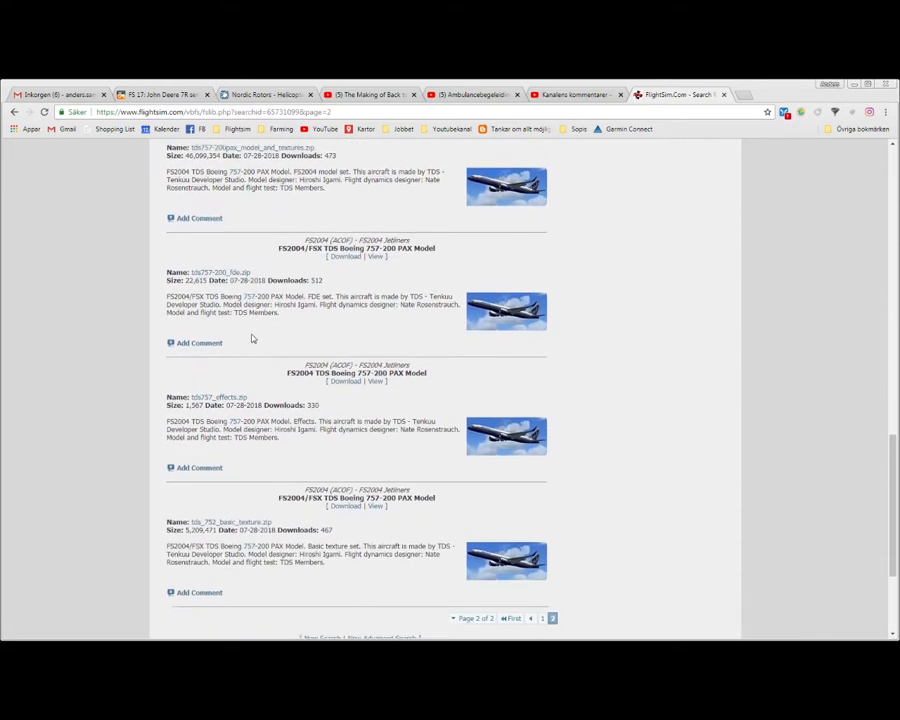
{"action": "scroll", "coordinate": [287, 408], "scroll_direction": "down", "scroll_amount": 2}
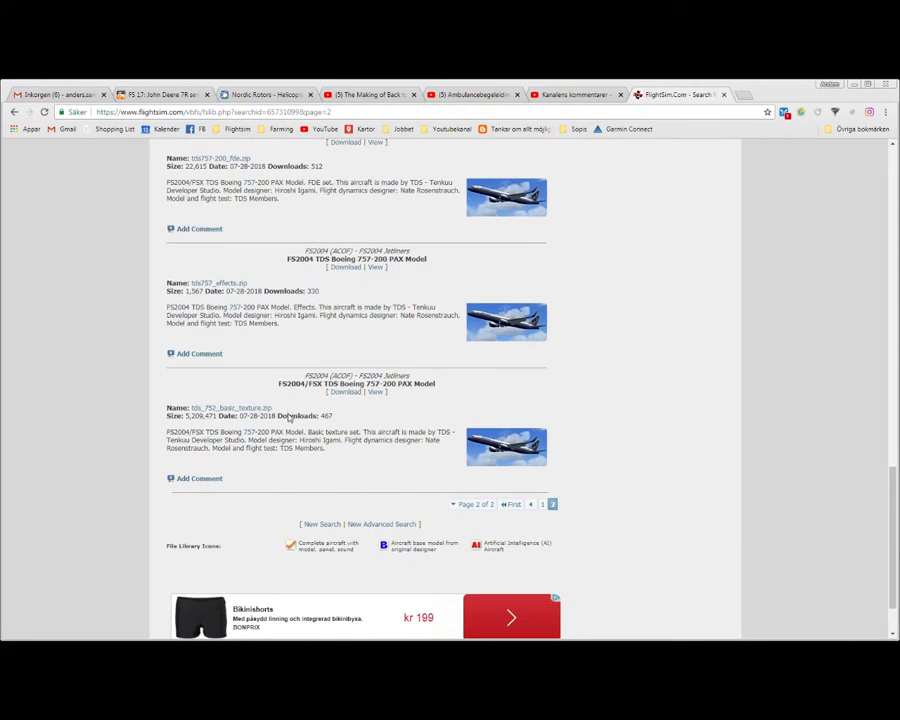
{"action": "scroll", "coordinate": [250, 360], "scroll_direction": "up", "scroll_amount": 3}
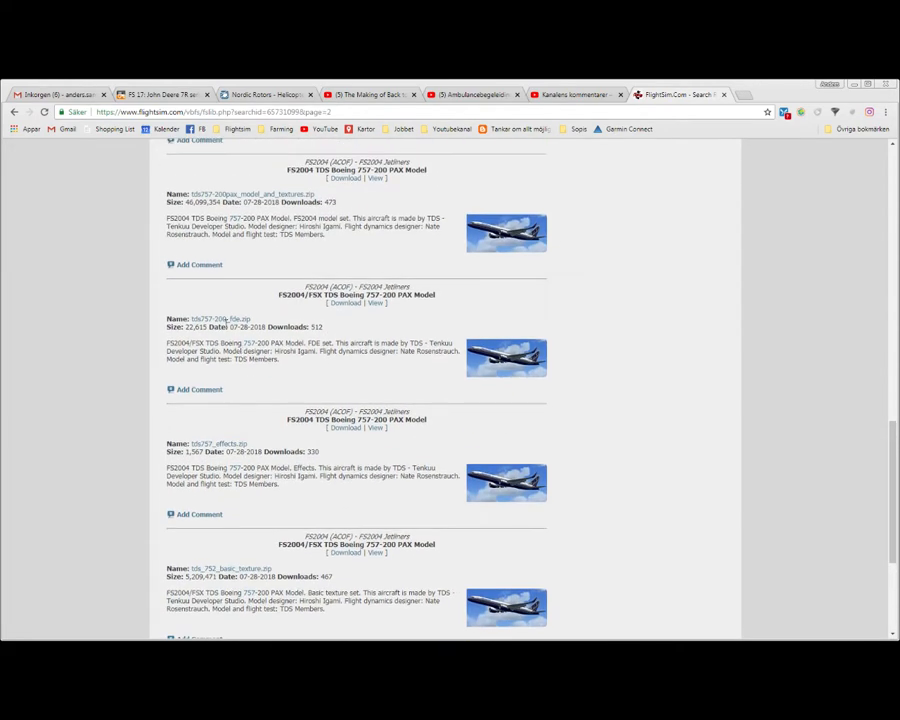
{"action": "scroll", "coordinate": [282, 370], "scroll_direction": "up", "scroll_amount": 1}
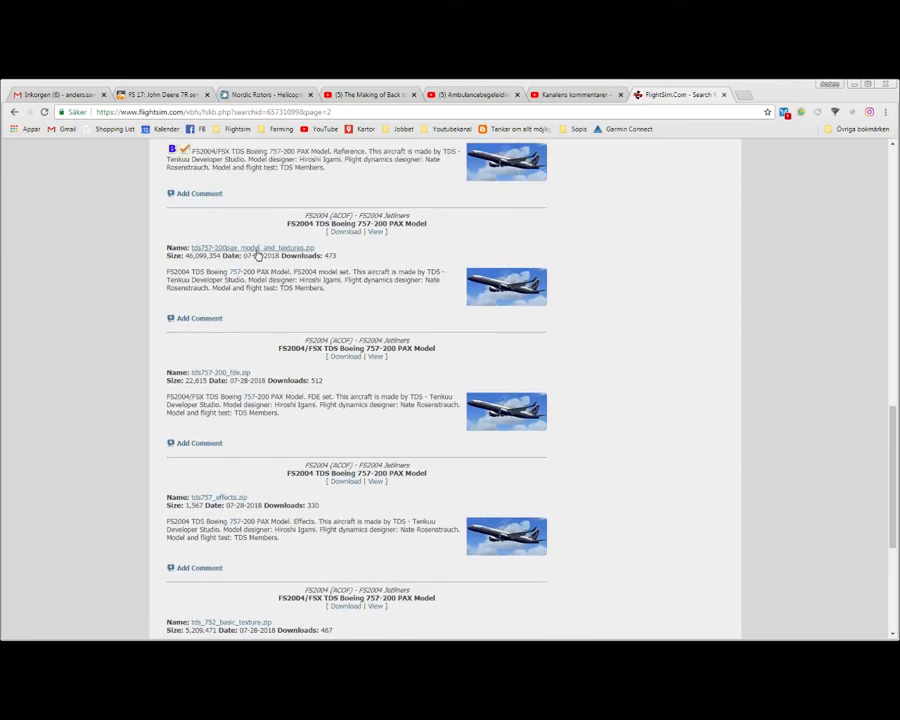
{"action": "scroll", "coordinate": [290, 340], "scroll_direction": "up", "scroll_amount": 2}
{"action": "scroll", "coordinate": [291, 342], "scroll_direction": "up", "scroll_amount": 3}
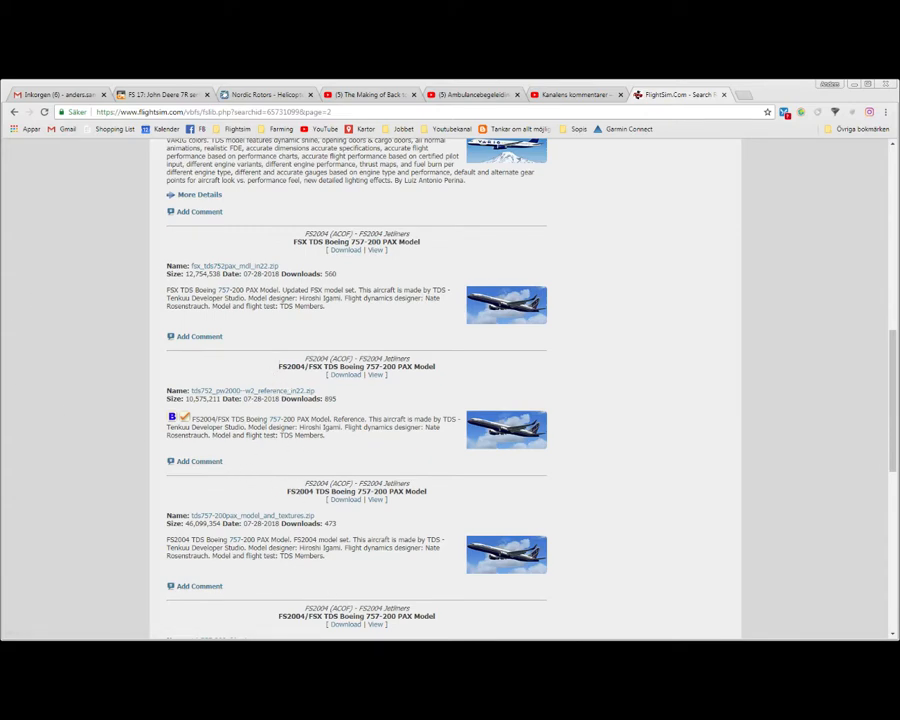
- Switch to Total Commander and open the FS2004model folder inside the TDS757-200PAX_Model_and_Textures archive
{"action": "left_click_drag", "start_coordinate": [0, 208], "coordinate": [309, 213]}
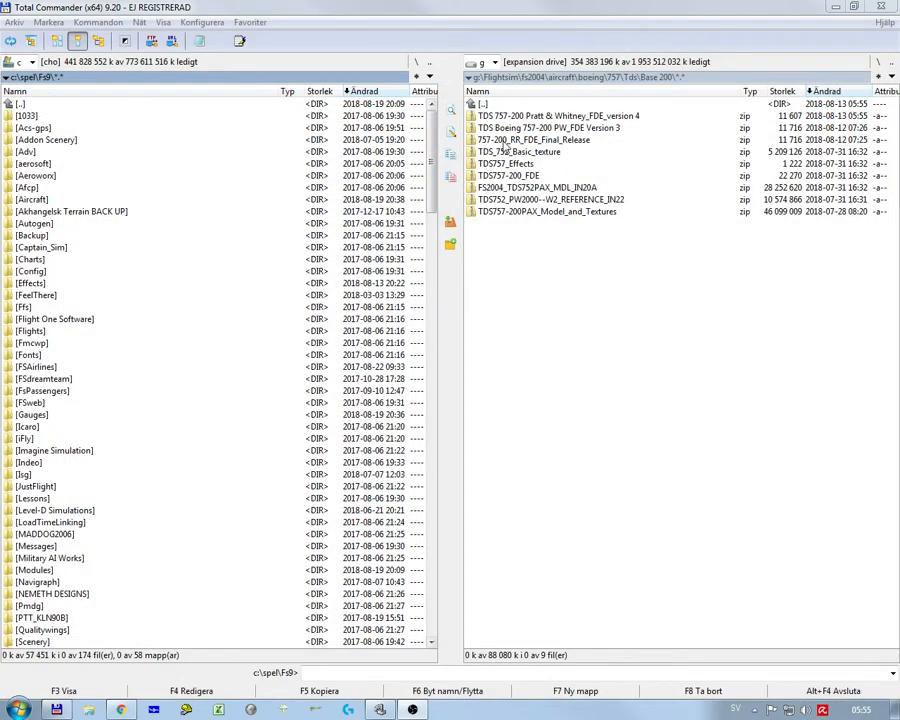
{"action": "left_click", "coordinate": [532, 284]}
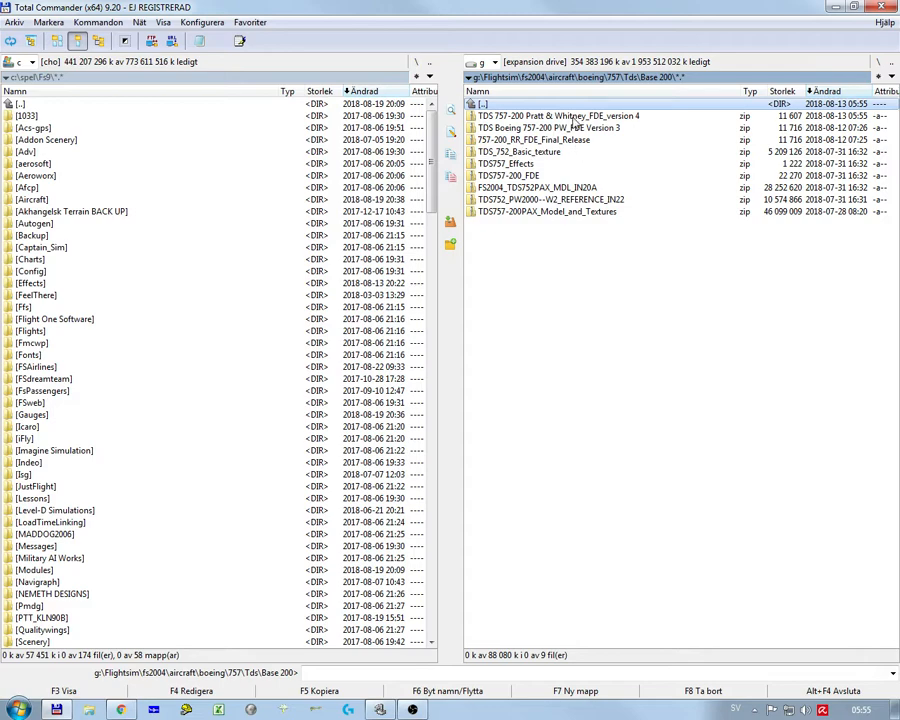
{"action": "left_click", "coordinate": [546, 215]}
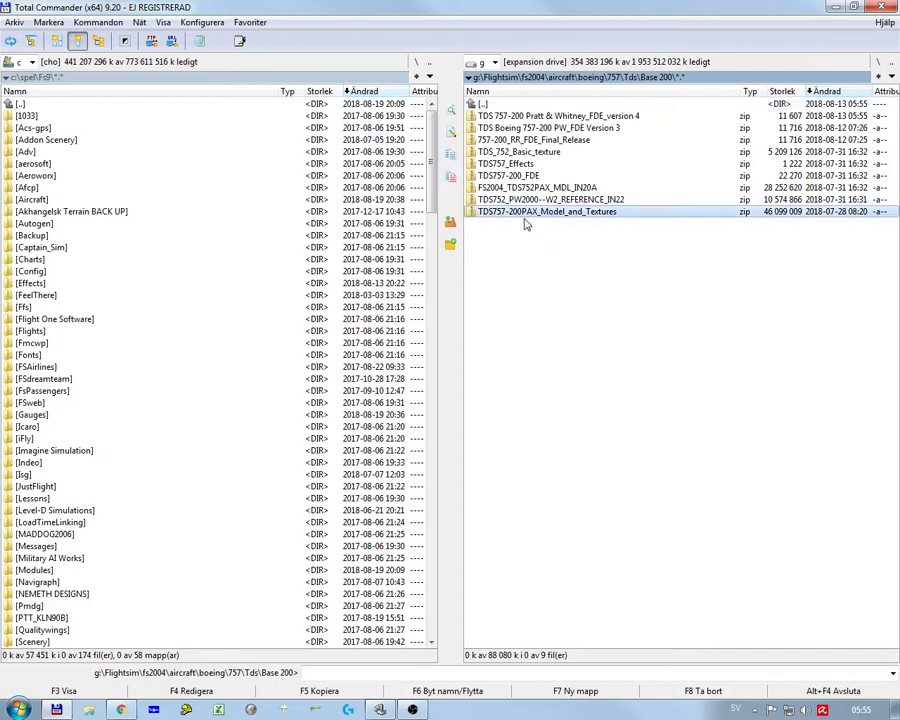
{"action": "double_click", "coordinate": [566, 216]}
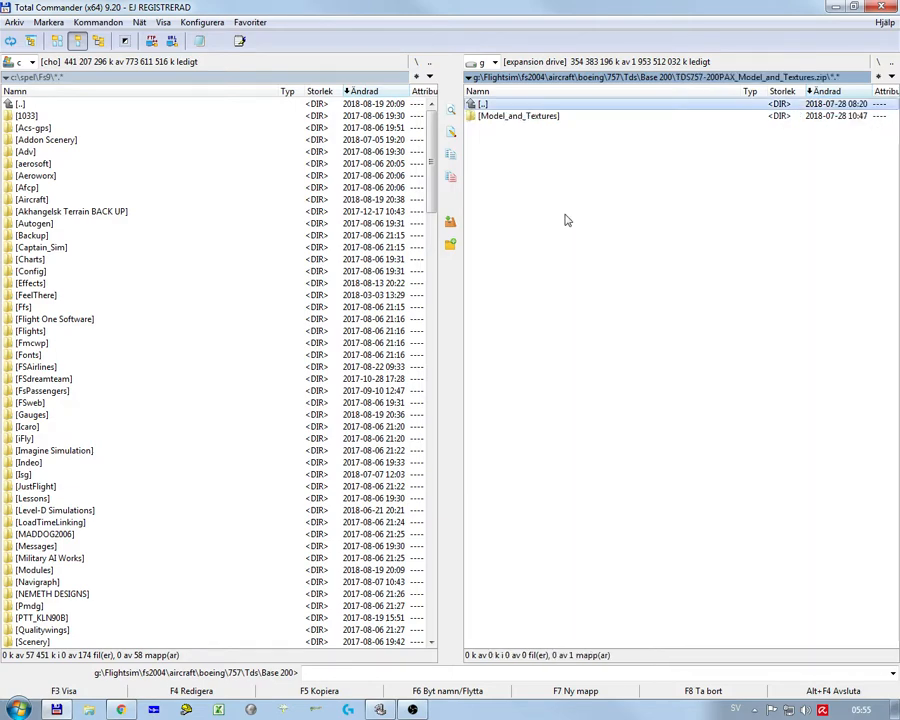
{"action": "left_click", "coordinate": [518, 120]}
{"action": "double_click", "coordinate": [518, 117]}
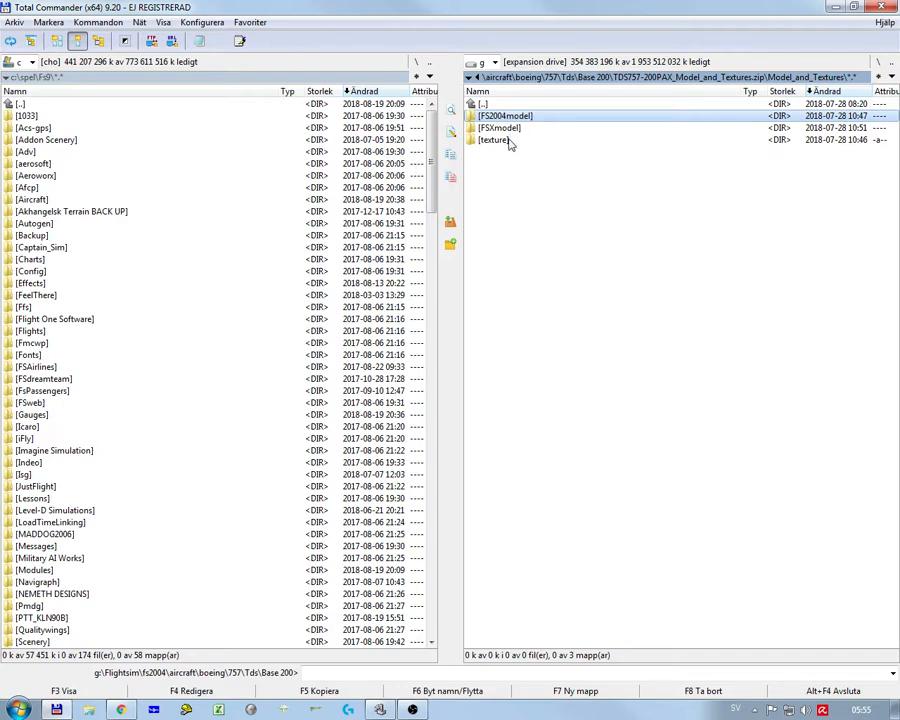
{"action": "double_click", "coordinate": [507, 118]}
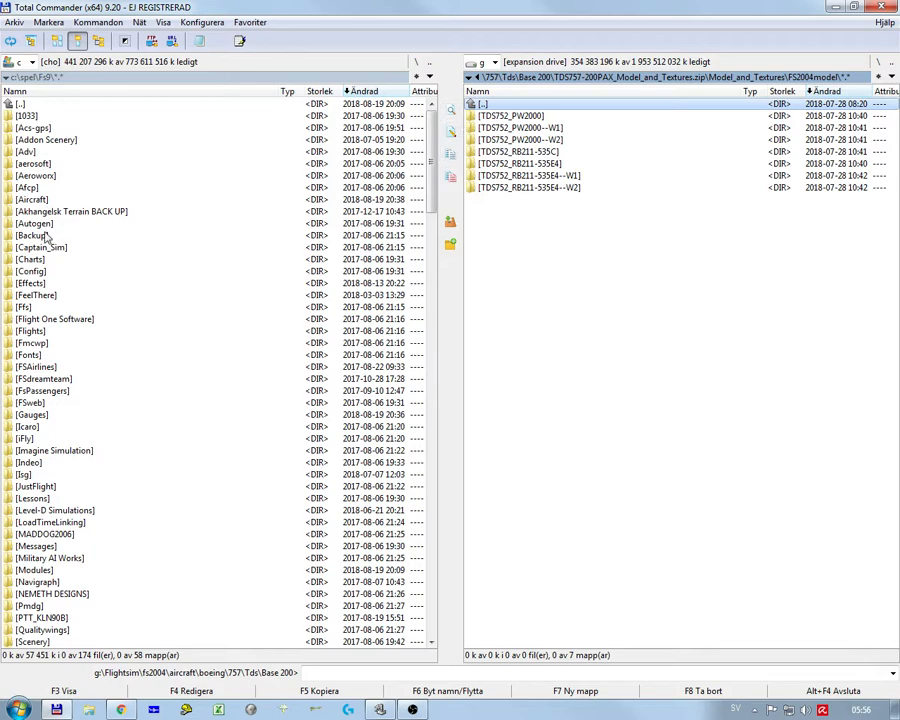
- Open the Aircraft folder of the Fs9 installation and go to its Boeing 7x7 aircraft folders
{"action": "left_click", "coordinate": [44, 200]}
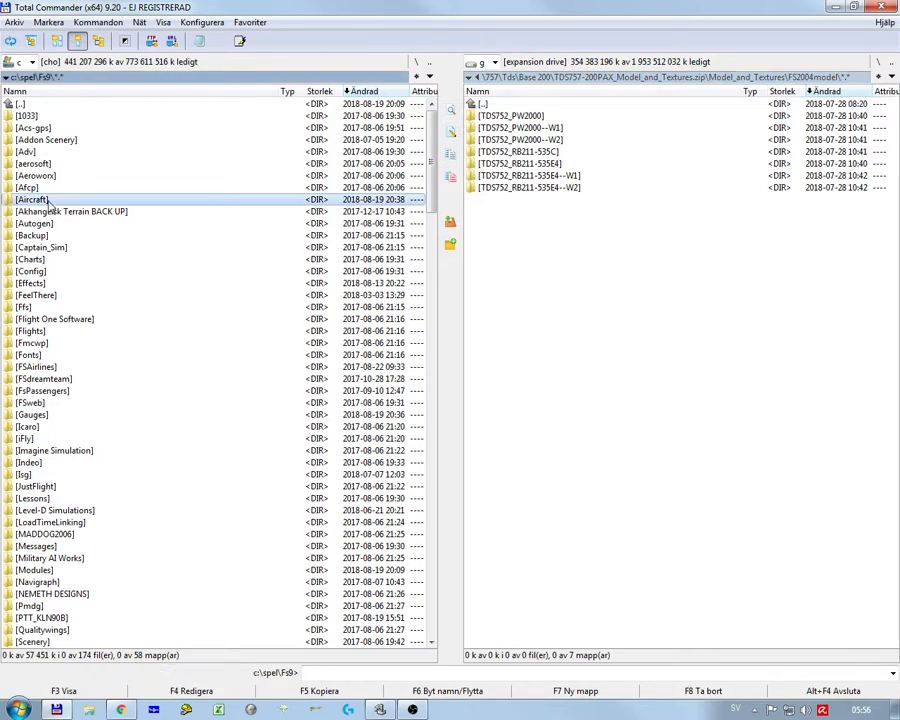
{"action": "double_click", "coordinate": [44, 200]}
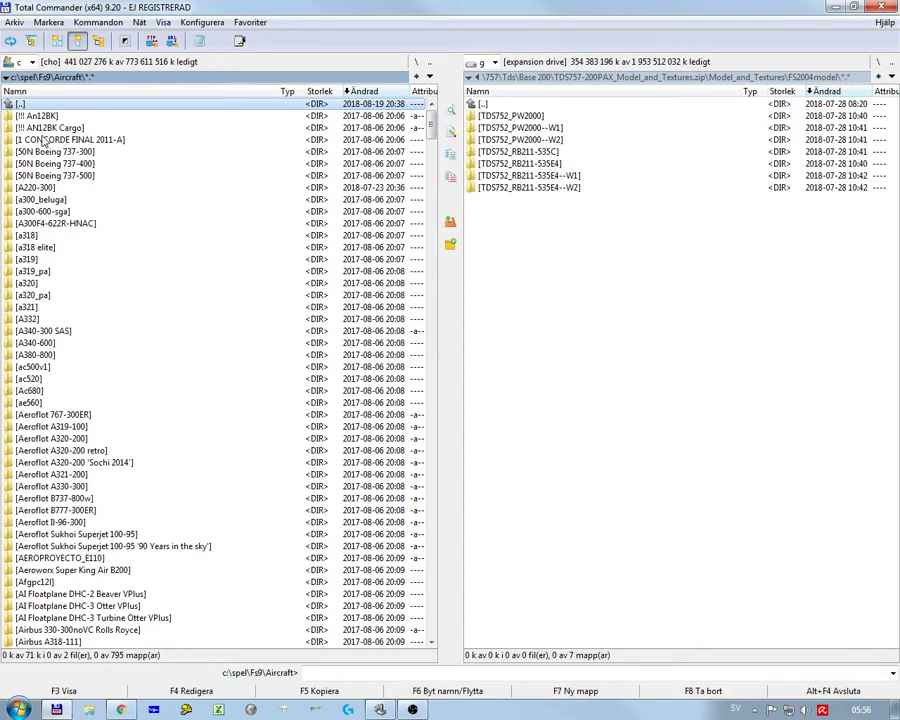
{"action": "scroll", "coordinate": [86, 348], "scroll_direction": "down", "scroll_amount": 20}
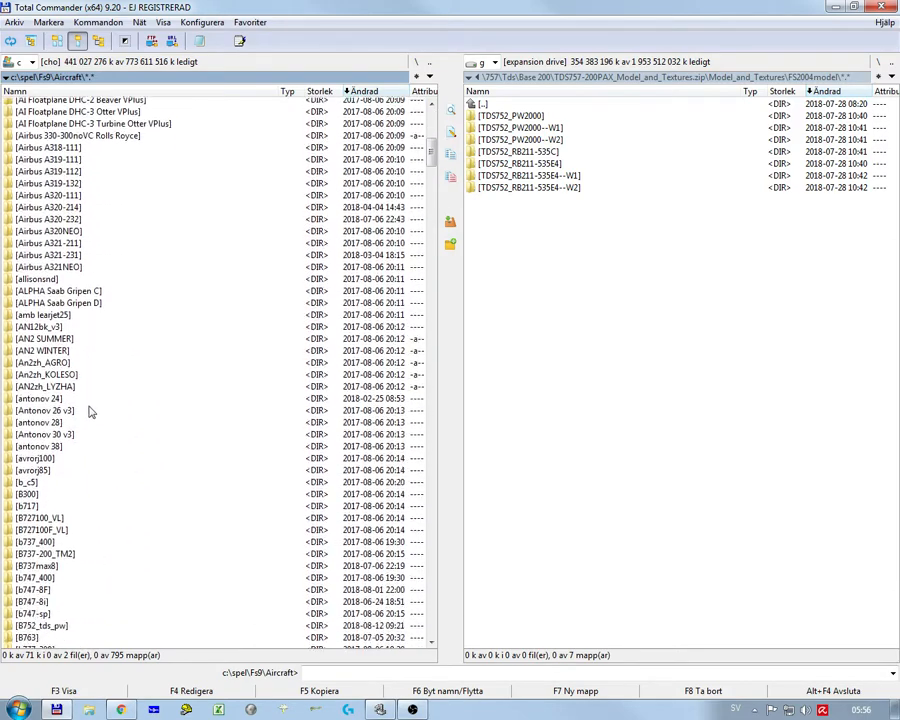
{"action": "scroll", "coordinate": [86, 403], "scroll_direction": "down", "scroll_amount": 3}
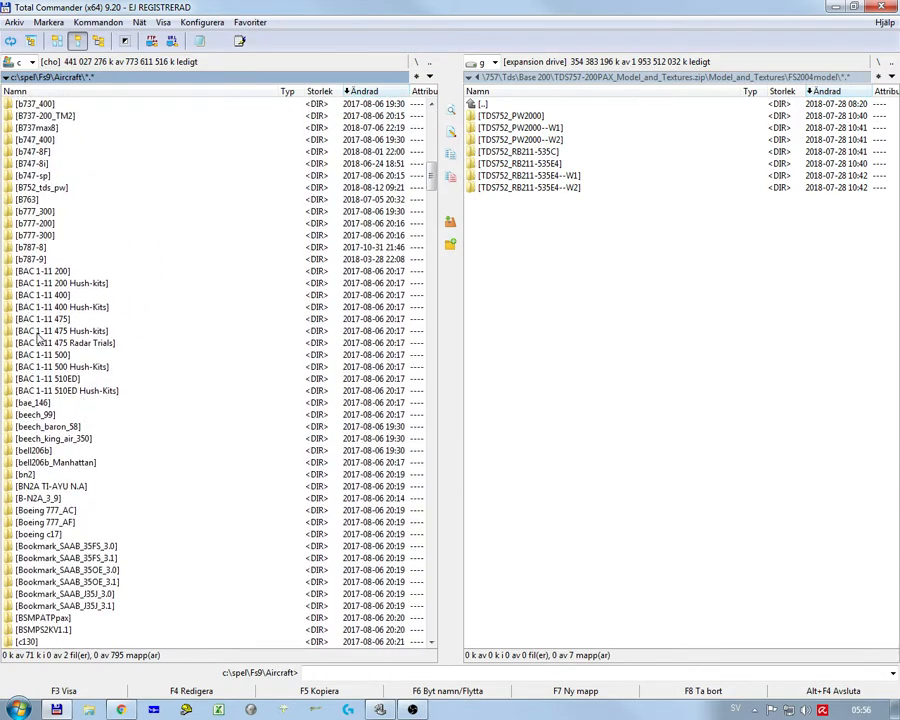
{"action": "left_click", "coordinate": [154, 227]}
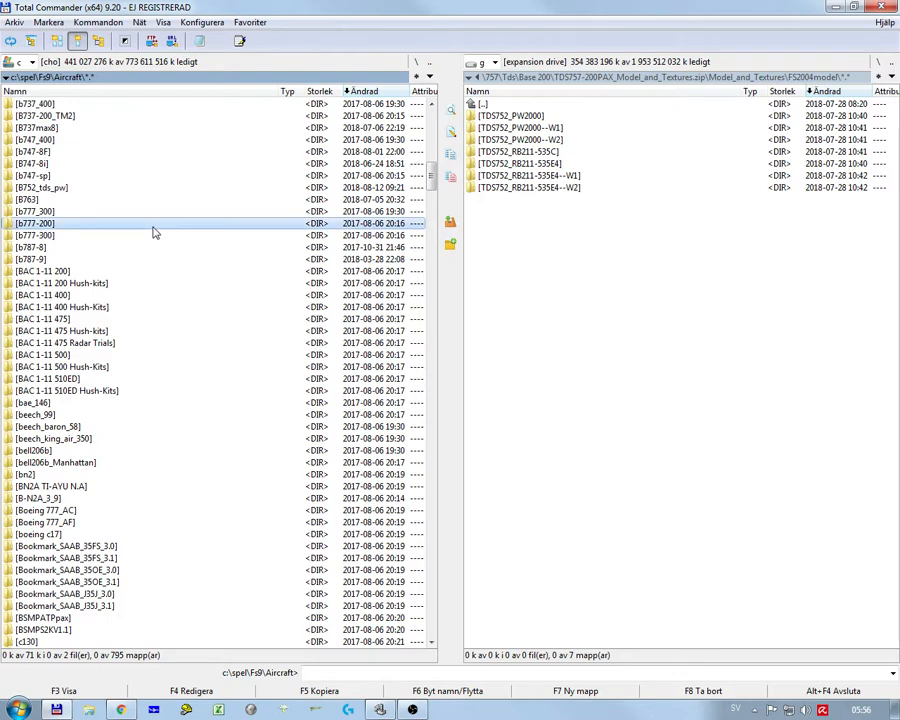
- Create a folder named "tds b 757" in the Fs9 Aircraft folder and open it
{"action": "key", "text": "F7"}
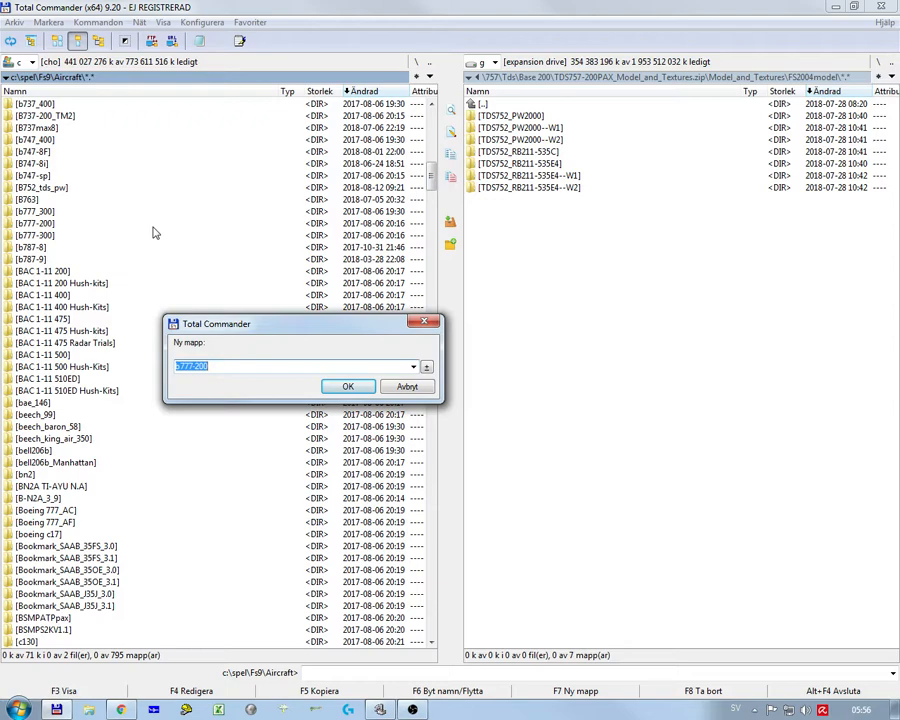
{"action": "type", "text": "tds b 757"}
{"action": "key", "text": "Return"}
{"action": "key", "text": "Return"}
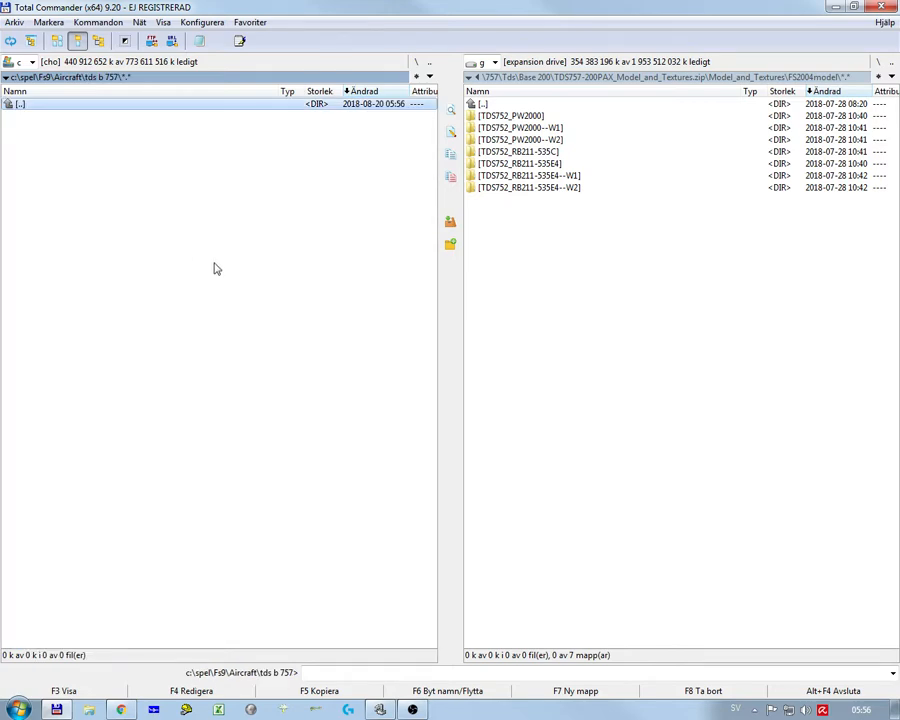
- Extract the model folder of the TDS752_PW2000 variant into the tds b 757 folder
{"action": "left_click", "coordinate": [519, 117]}
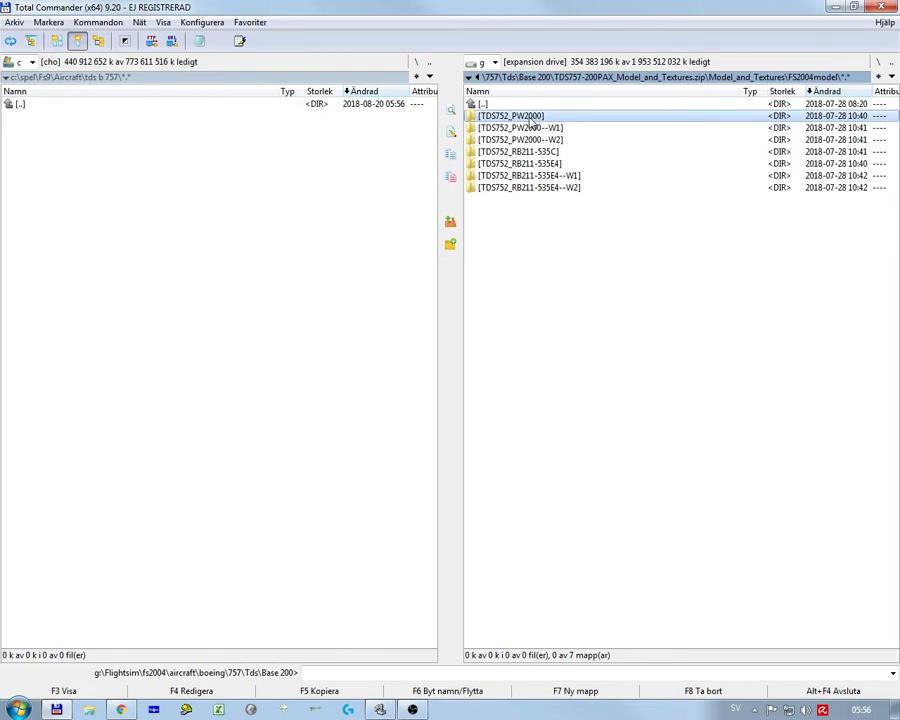
{"action": "double_click", "coordinate": [531, 117]}
{"action": "double_click", "coordinate": [531, 107]}
{"action": "double_click", "coordinate": [521, 117]}
{"action": "left_click_drag", "start_coordinate": [500, 121], "coordinate": [220, 265]}
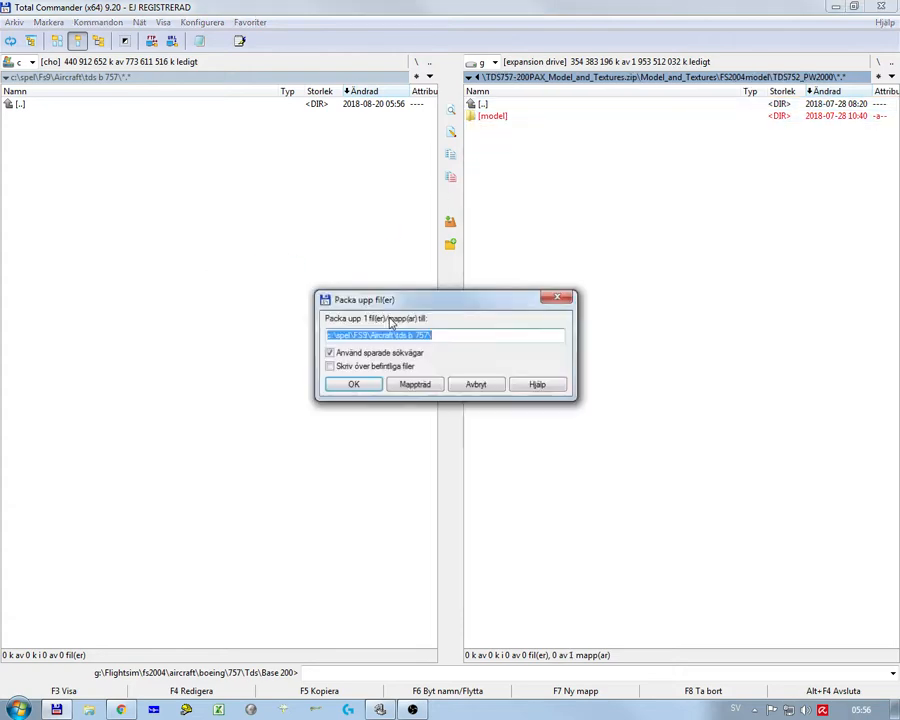
{"action": "left_click", "coordinate": [350, 384]}
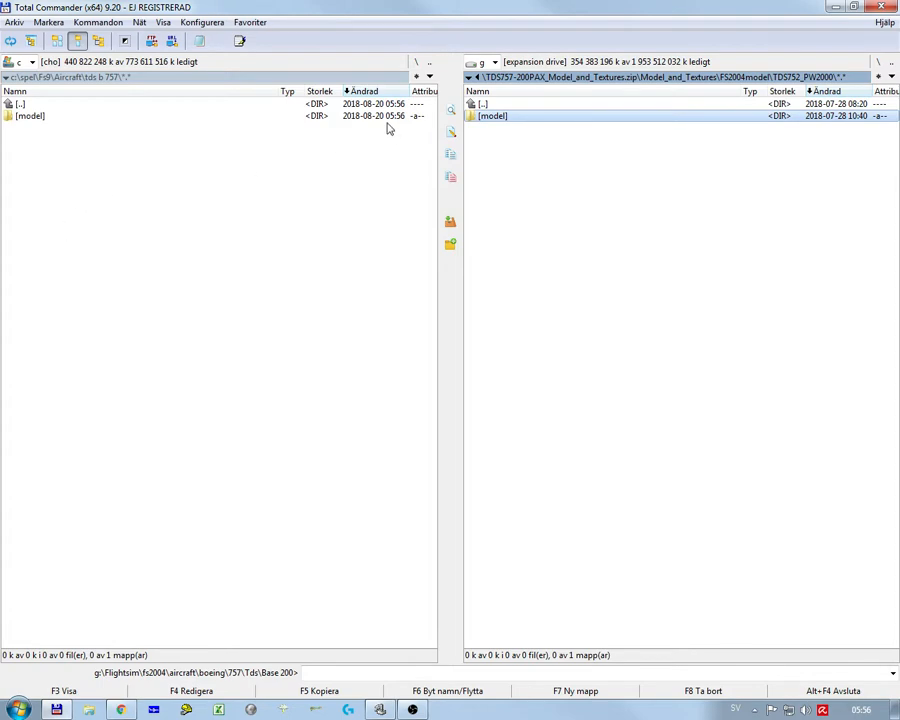
- Extract the texture folder of the TDS757-200PAX_Model_and_Textures archive into the tds b 757 folder
{"action": "double_click", "coordinate": [508, 106]}
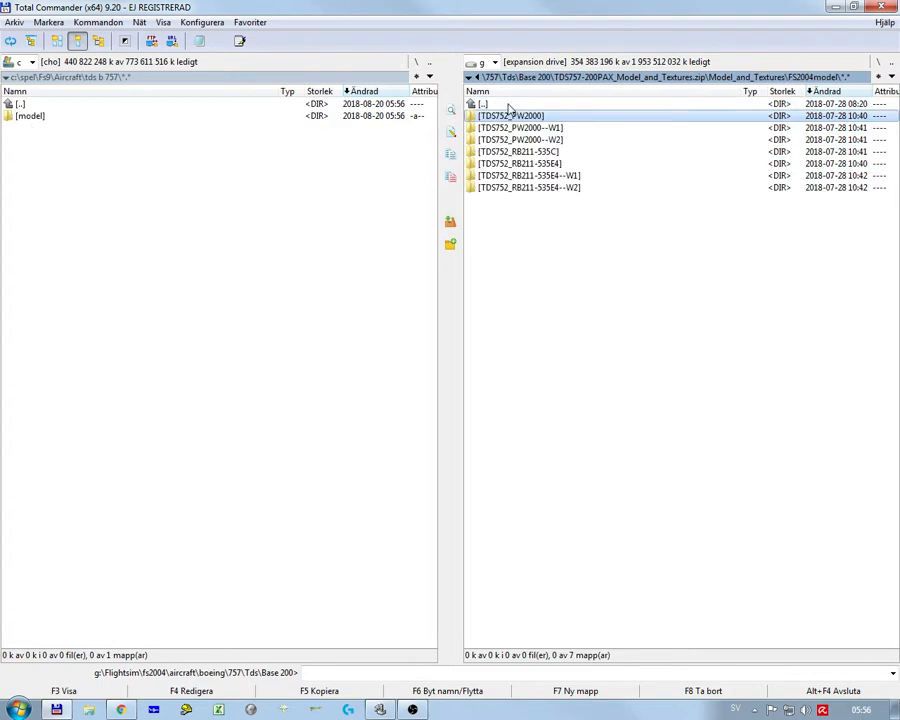
{"action": "double_click", "coordinate": [508, 106]}
{"action": "double_click", "coordinate": [508, 106]}
{"action": "double_click", "coordinate": [510, 116]}
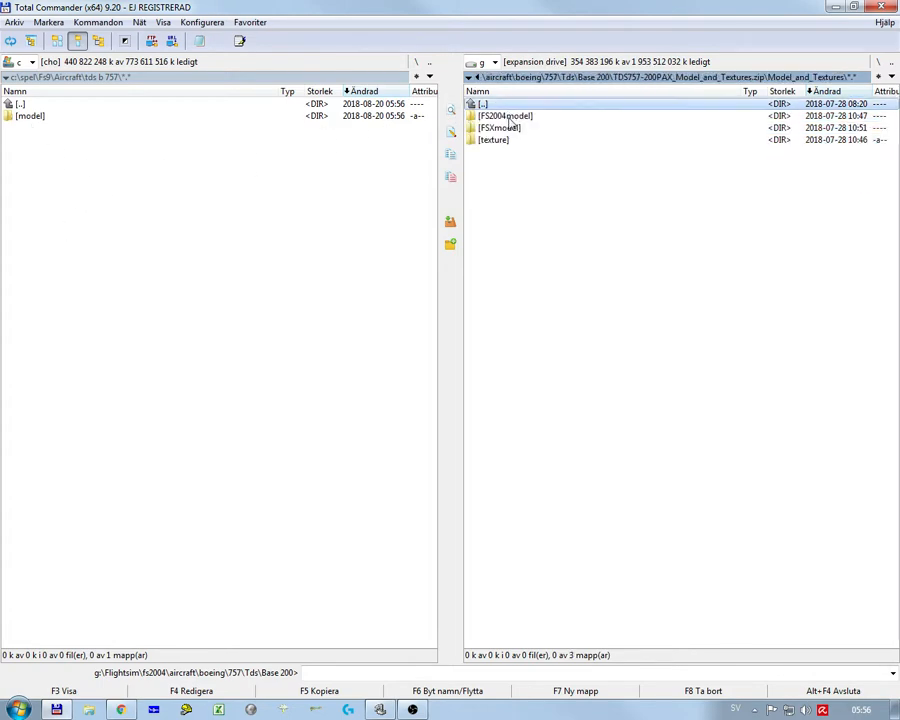
{"action": "double_click", "coordinate": [500, 139]}
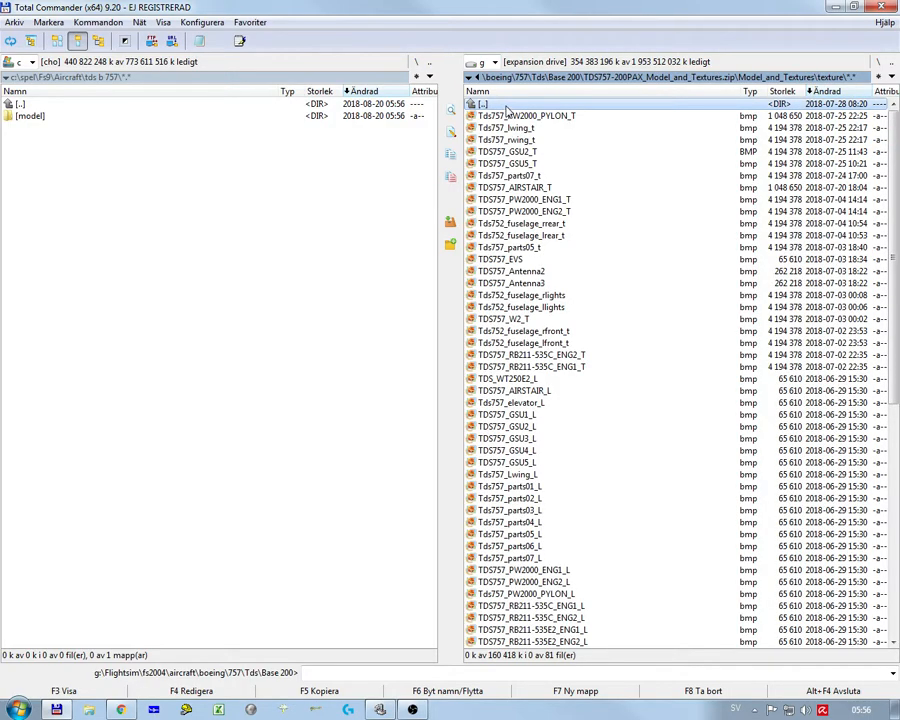
{"action": "scroll", "coordinate": [535, 362], "scroll_direction": "down", "scroll_amount": 10}
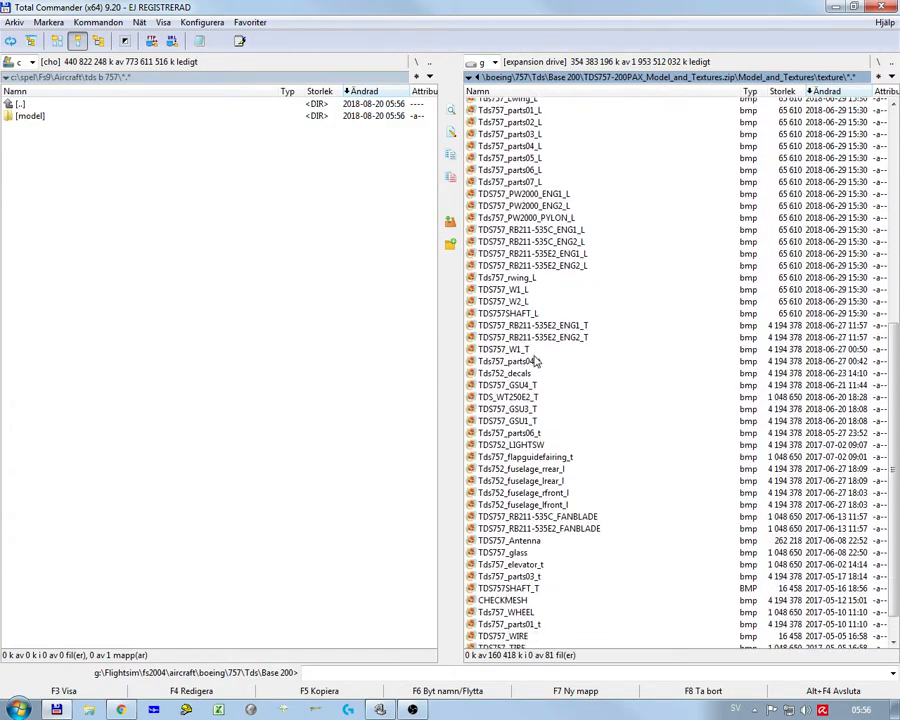
{"action": "scroll", "coordinate": [535, 362], "scroll_direction": "down", "scroll_amount": 2}
{"action": "scroll", "coordinate": [535, 362], "scroll_direction": "up", "scroll_amount": 12}
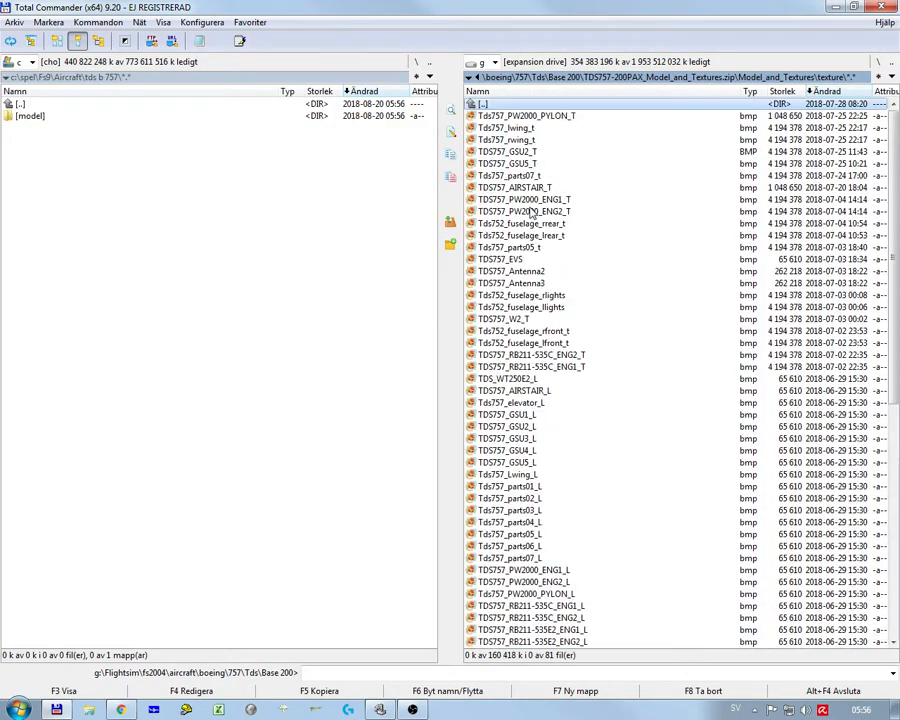
{"action": "double_click", "coordinate": [498, 105]}
{"action": "left_click_drag", "start_coordinate": [491, 148], "coordinate": [183, 268]}
{"action": "left_click", "coordinate": [368, 386]}
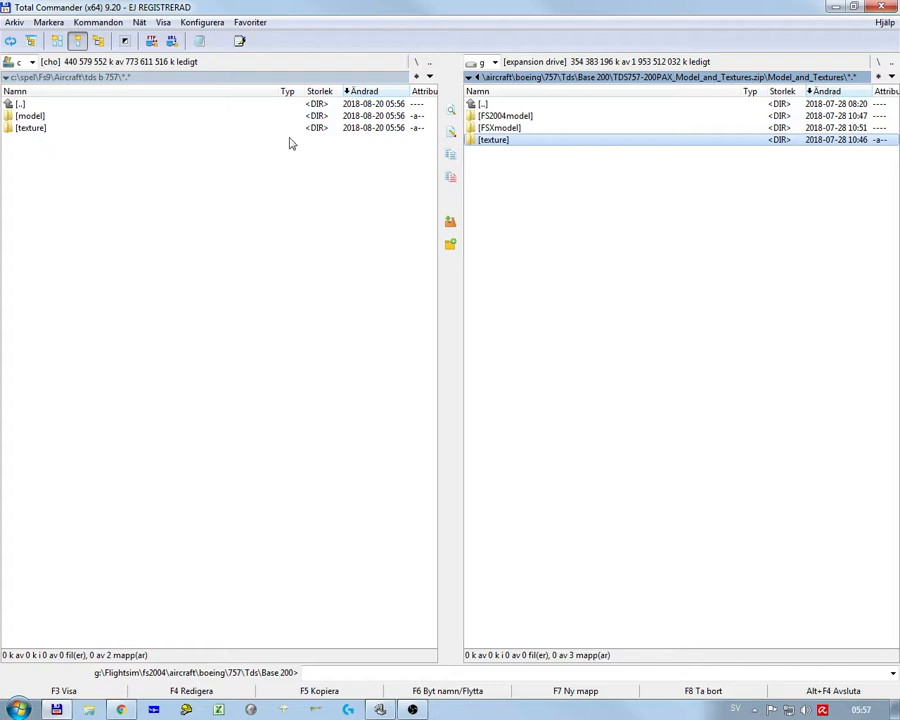
- Extract the panel and sound folders of TDS752_PW2000--W2_BOEING from the TDS752_PW2000--W2_REFERENCE_IN22 archive into the tds b 757 folder
{"action": "double_click", "coordinate": [494, 104]}
{"action": "double_click", "coordinate": [494, 104]}
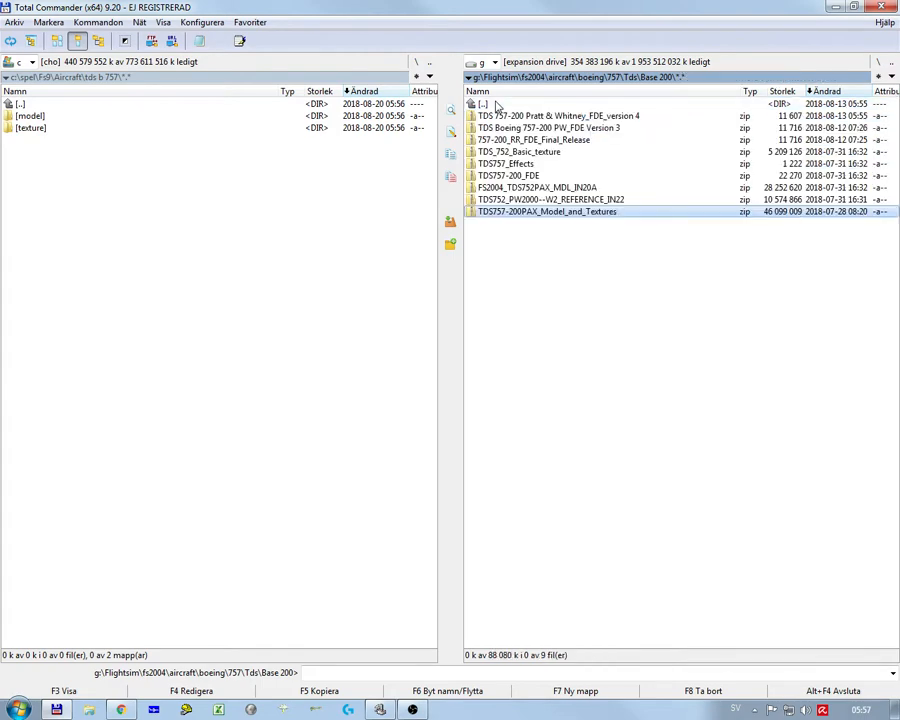
{"action": "double_click", "coordinate": [525, 200]}
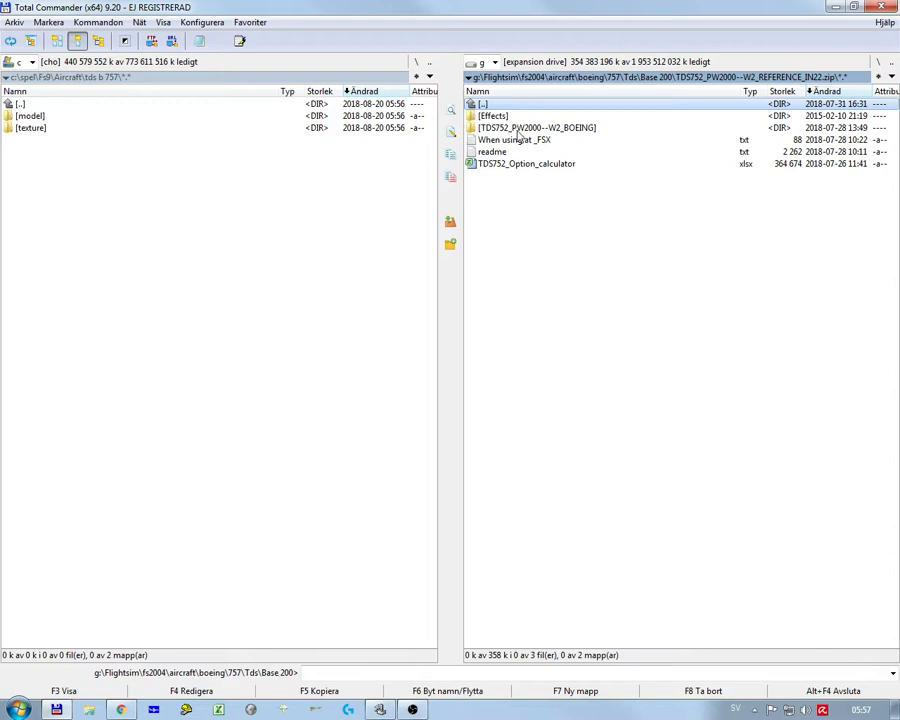
{"action": "double_click", "coordinate": [550, 129]}
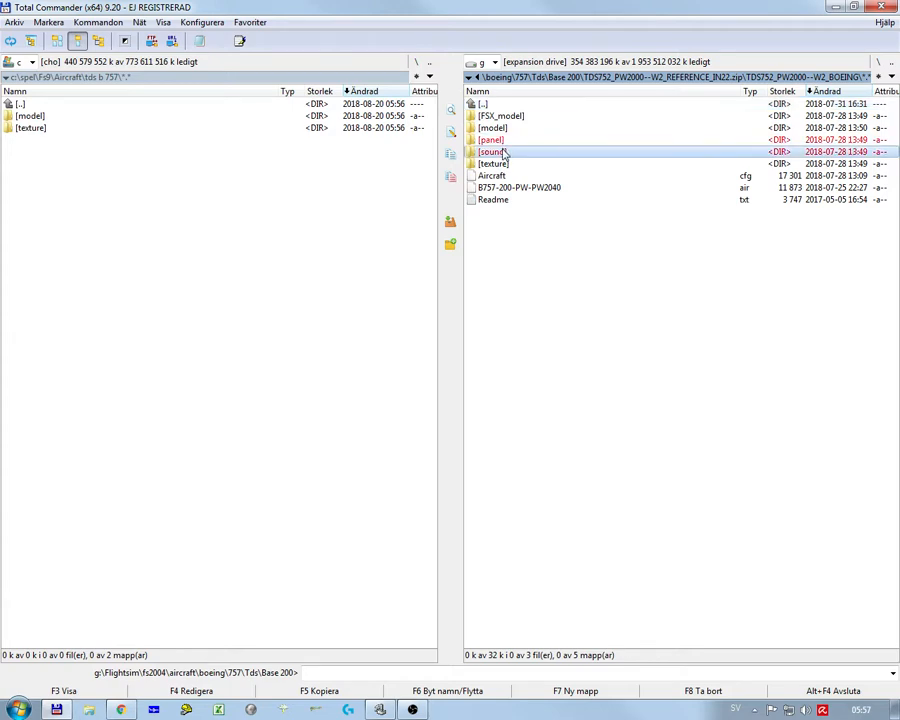
{"action": "double_click", "coordinate": [500, 141]}
{"action": "double_click", "coordinate": [503, 108]}
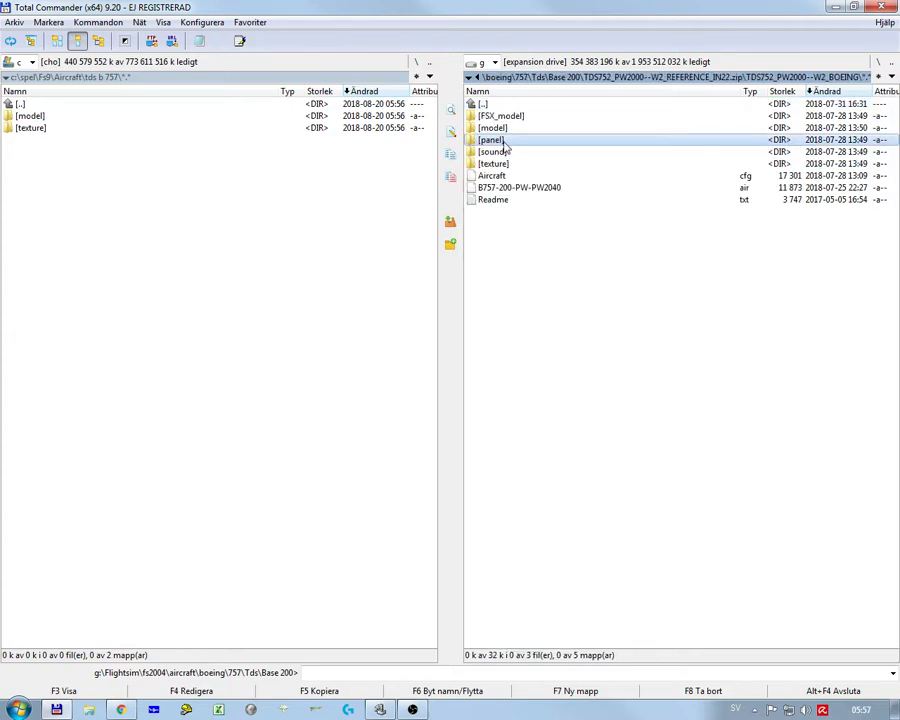
{"action": "left_click", "coordinate": [504, 141], "text": "ctrl"}
{"action": "left_click", "coordinate": [505, 150], "text": "ctrl"}
{"action": "left_click_drag", "start_coordinate": [510, 151], "coordinate": [180, 362]}
{"action": "left_click", "coordinate": [352, 385]}
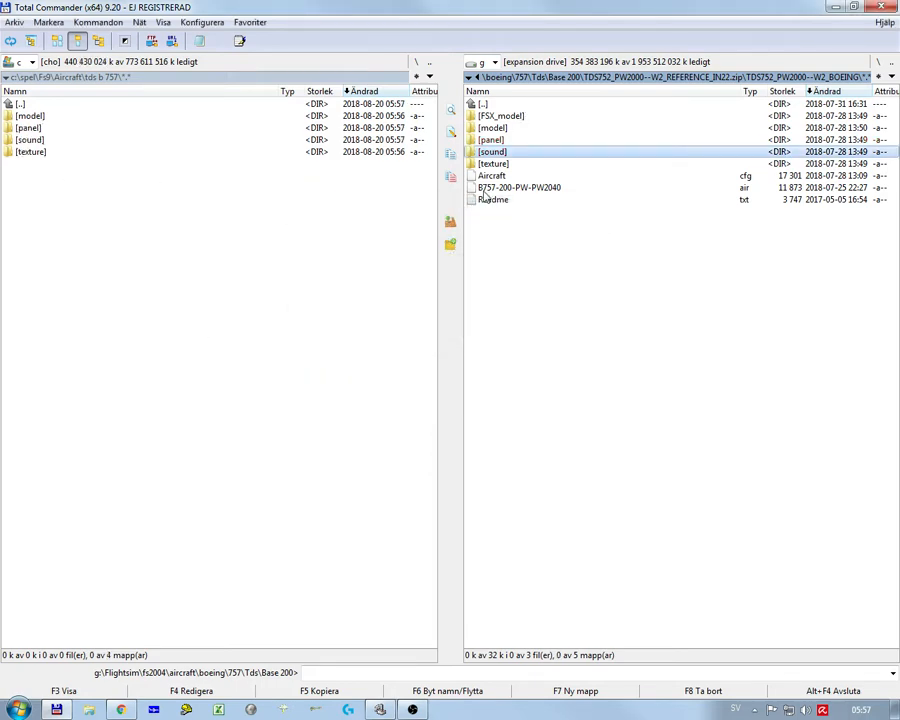
- Look through the engine variant folders in the TDS757-200_FDE archive and return to the Base 200 archive list
{"action": "double_click", "coordinate": [481, 104]}
{"action": "double_click", "coordinate": [505, 106]}
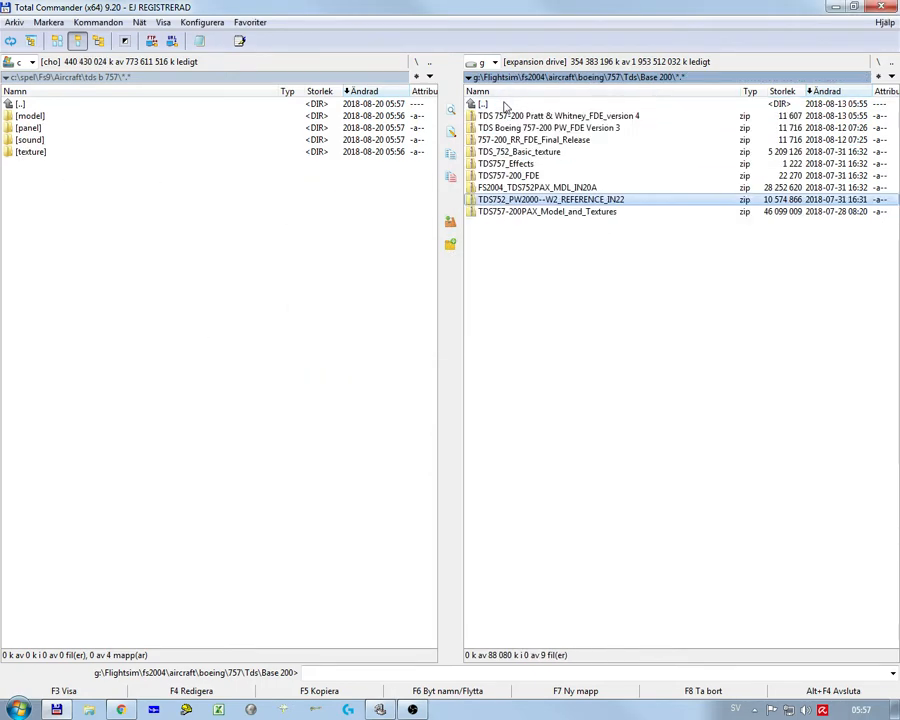
{"action": "double_click", "coordinate": [515, 175]}
{"action": "double_click", "coordinate": [516, 108]}
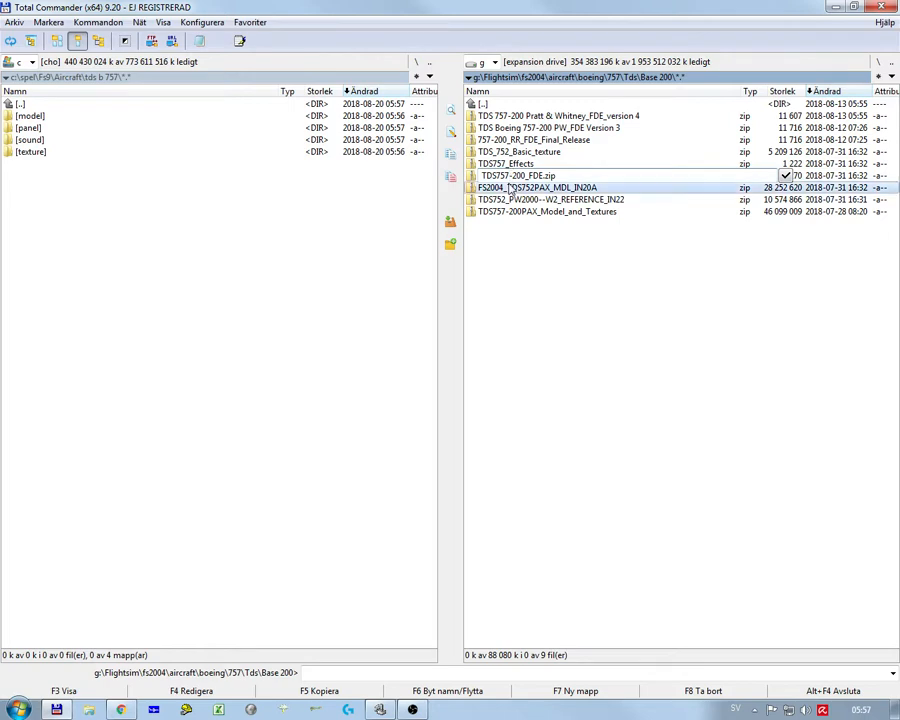
{"action": "double_click", "coordinate": [507, 176]}
{"action": "double_click", "coordinate": [507, 116]}
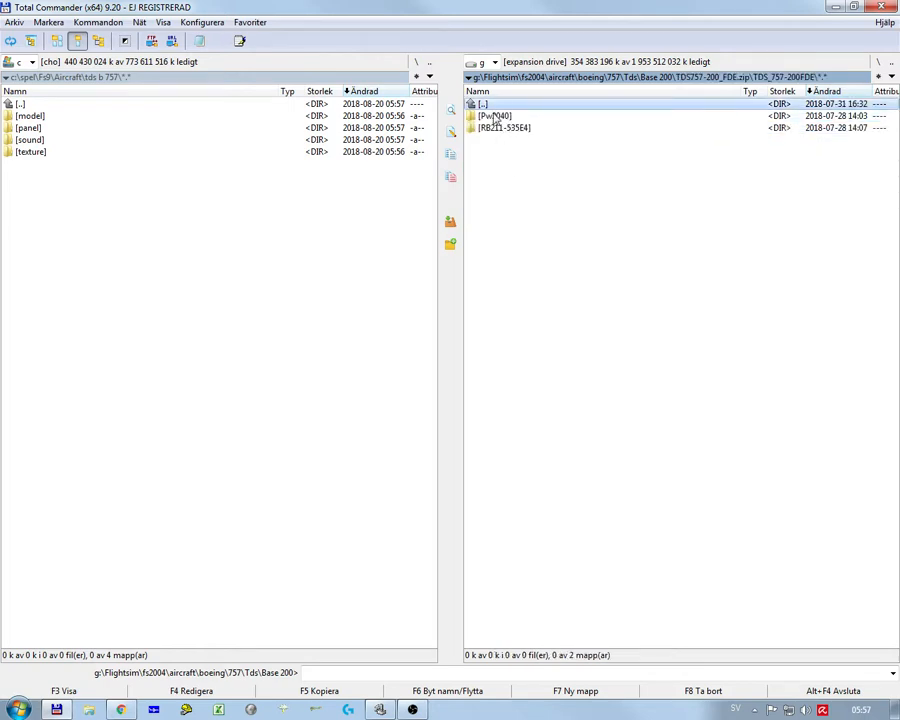
{"action": "double_click", "coordinate": [498, 105]}
{"action": "double_click", "coordinate": [498, 105]}
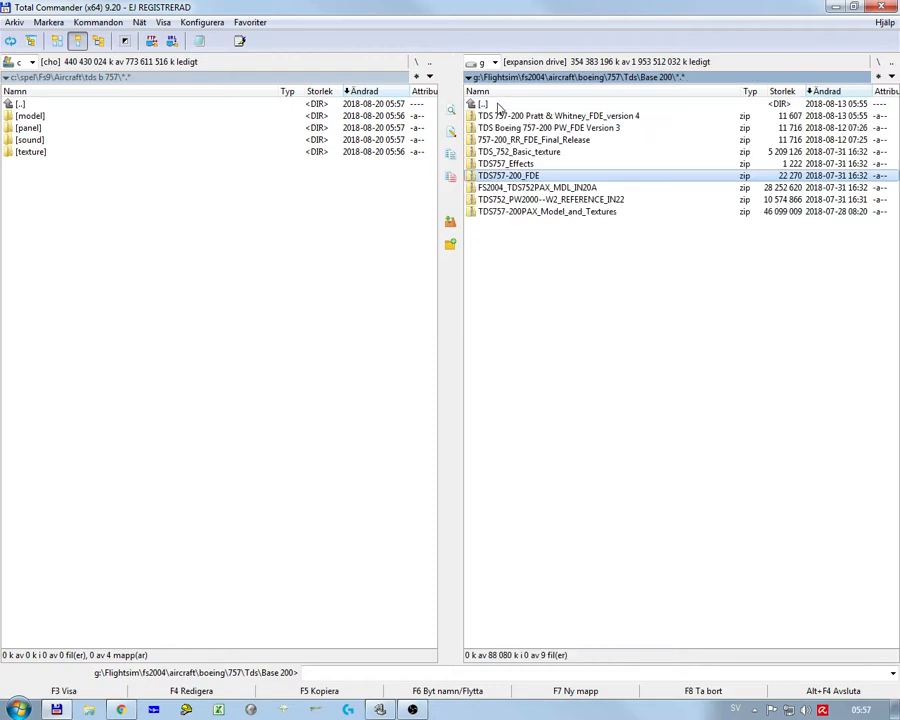
- Check the effect files in the TDS757_Effects archive against the contents of the Fs9 Effects folder
{"action": "double_click", "coordinate": [508, 164]}
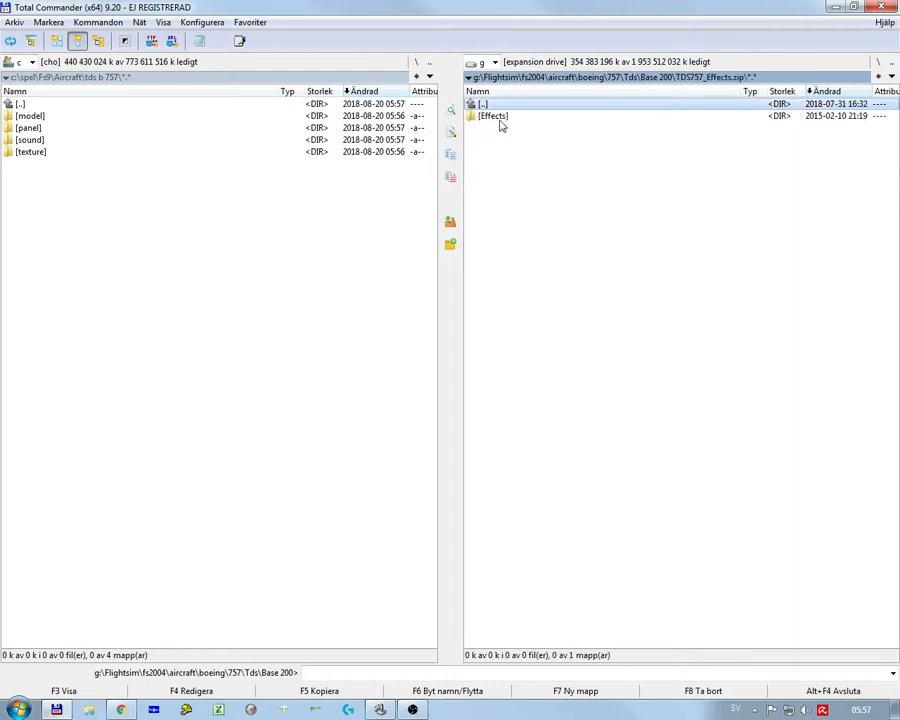
{"action": "double_click", "coordinate": [500, 118]}
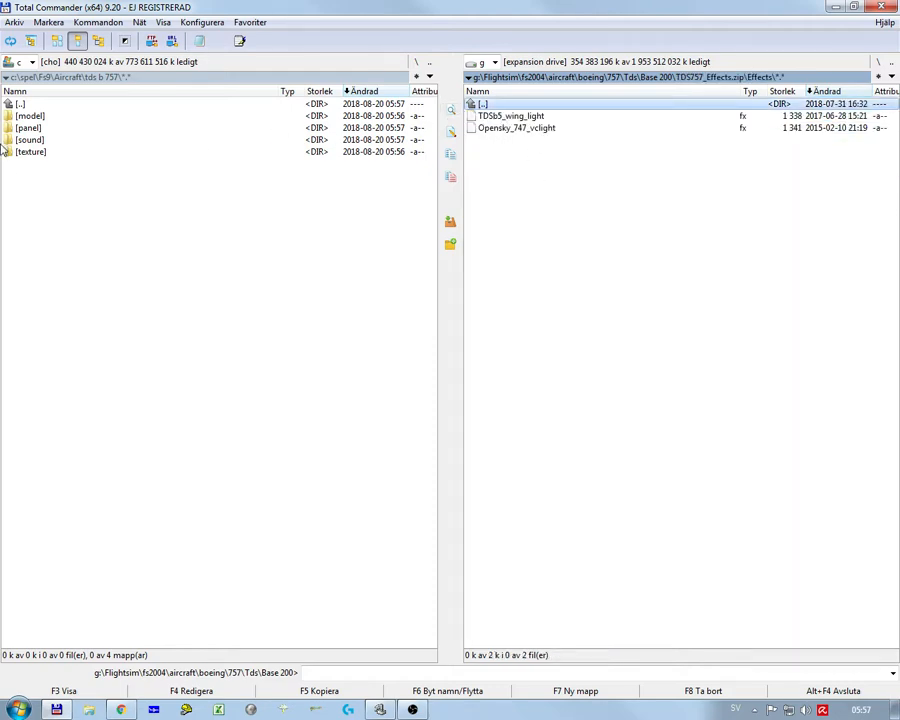
{"action": "double_click", "coordinate": [30, 105]}
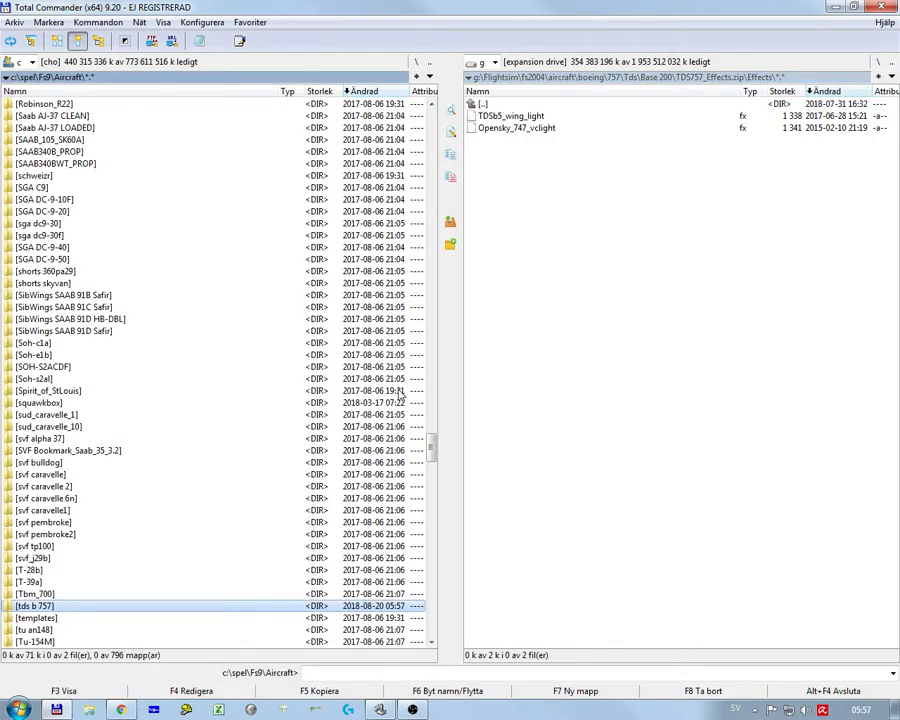
{"action": "left_click_drag", "start_coordinate": [432, 447], "coordinate": [432, 105]}
{"action": "double_click", "coordinate": [390, 104]}
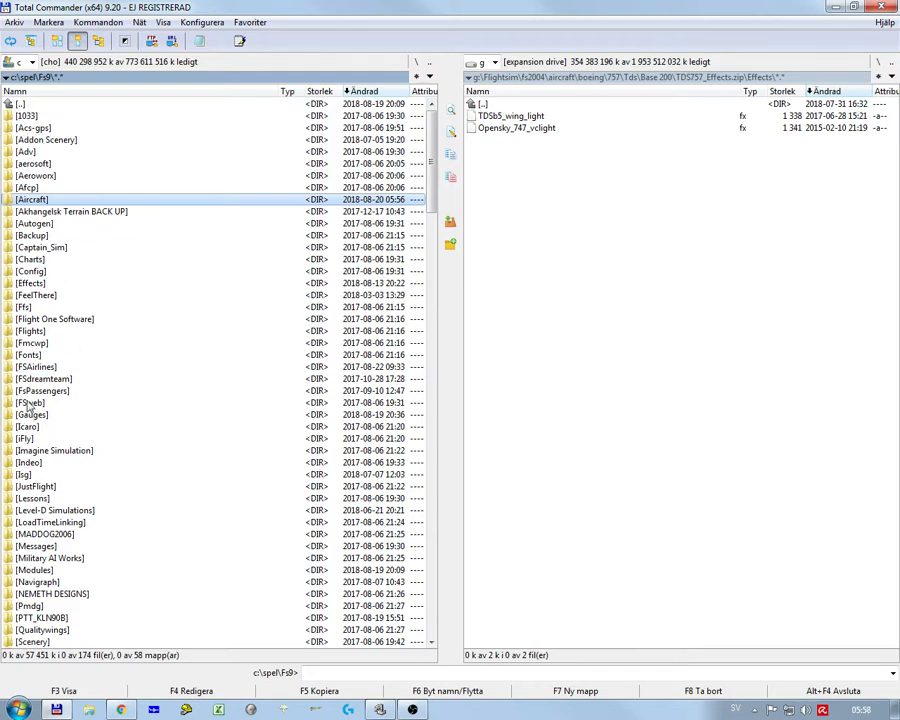
{"action": "left_click", "coordinate": [38, 284]}
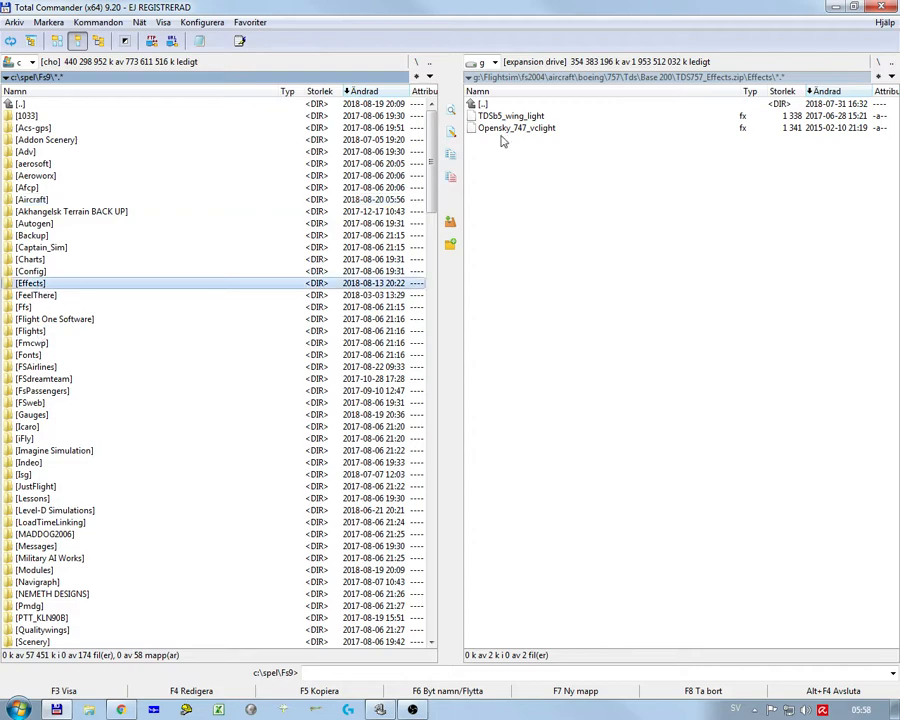
{"action": "double_click", "coordinate": [66, 284]}
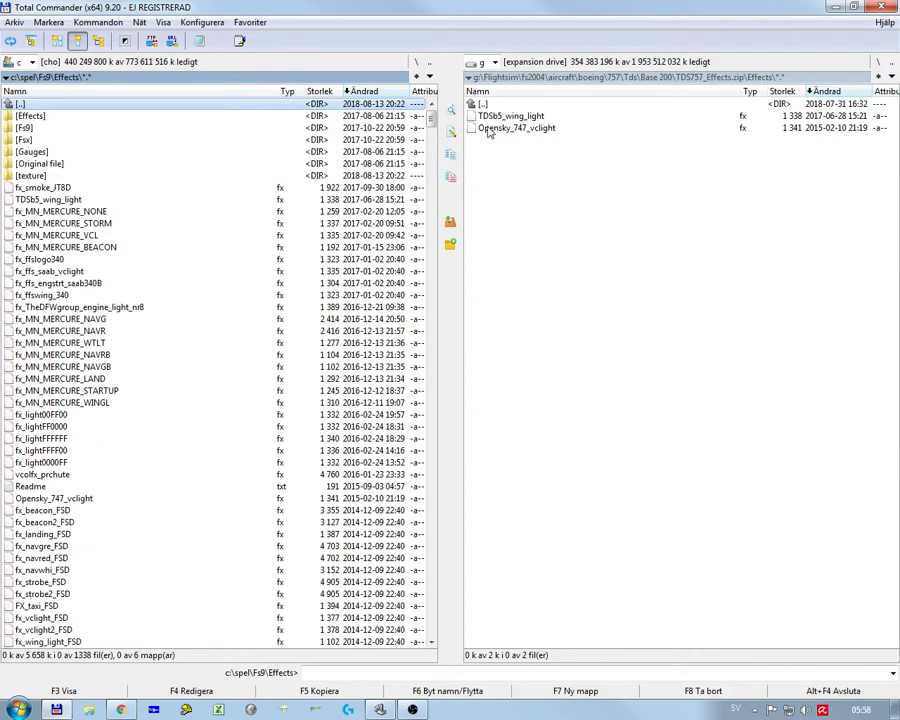
{"action": "double_click", "coordinate": [53, 106]}
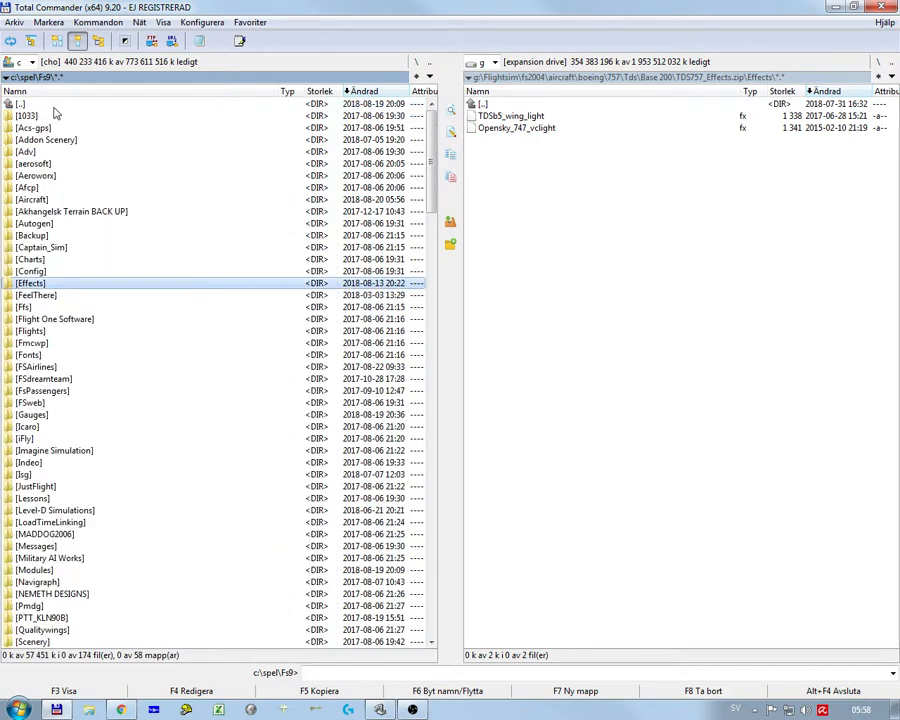
- Examine the contents of the TDS_752_Basic_texture, Pratt & Whitney FDE version 4 and PW FDE Version 3 archives
{"action": "double_click", "coordinate": [500, 105]}
{"action": "double_click", "coordinate": [503, 106]}
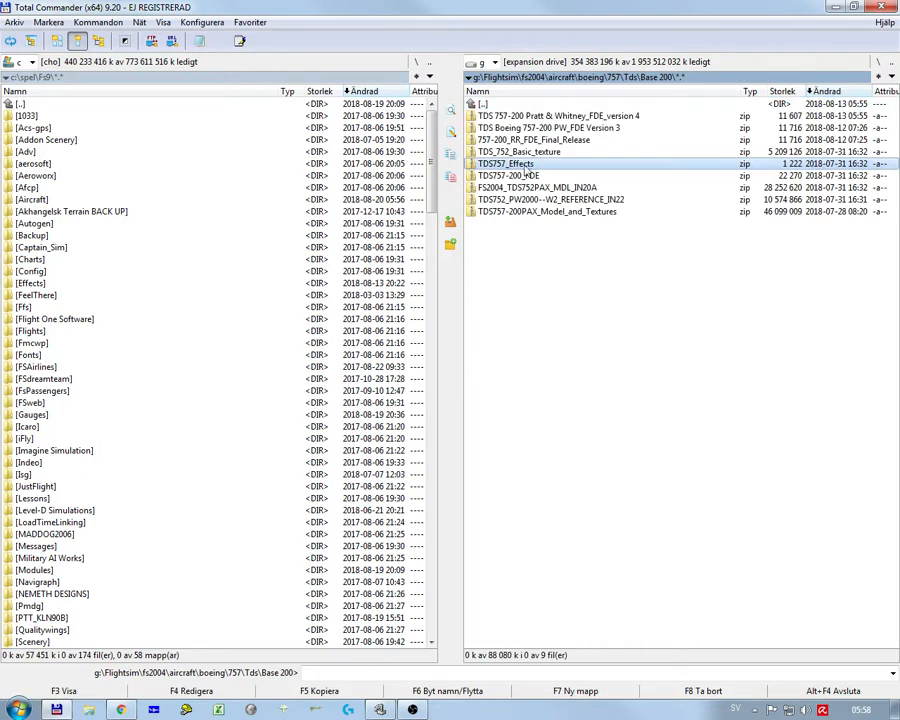
{"action": "double_click", "coordinate": [521, 152]}
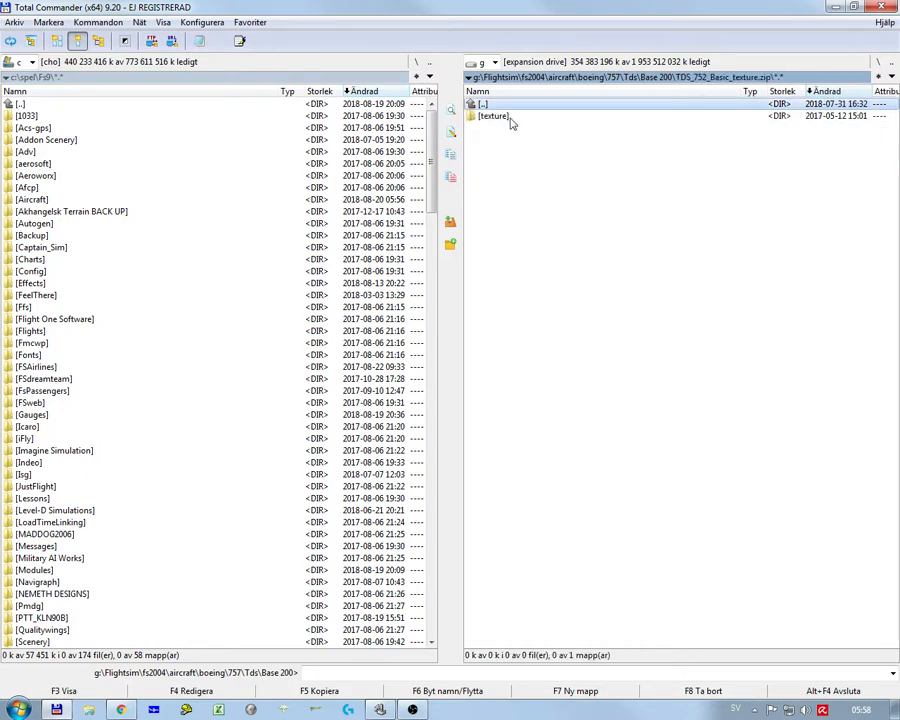
{"action": "double_click", "coordinate": [510, 116]}
{"action": "double_click", "coordinate": [510, 104]}
{"action": "double_click", "coordinate": [511, 106]}
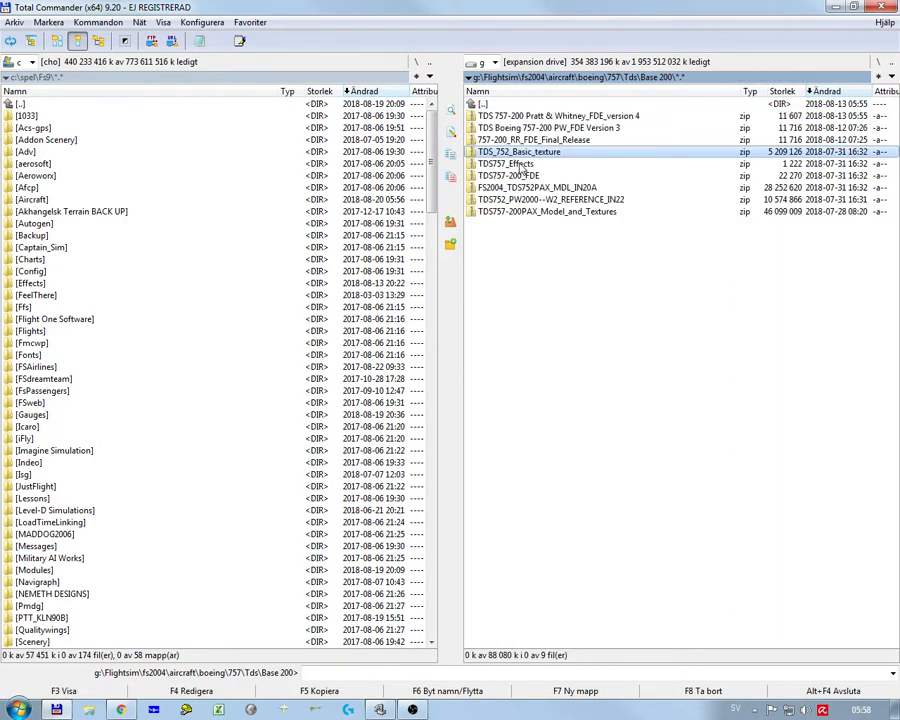
{"action": "double_click", "coordinate": [521, 116]}
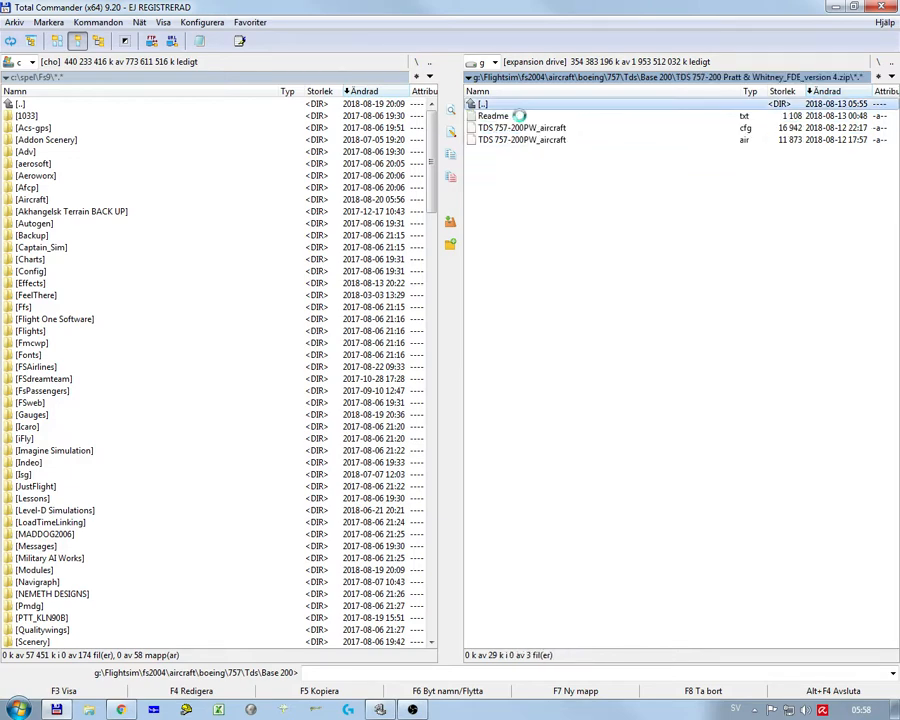
{"action": "double_click", "coordinate": [519, 105]}
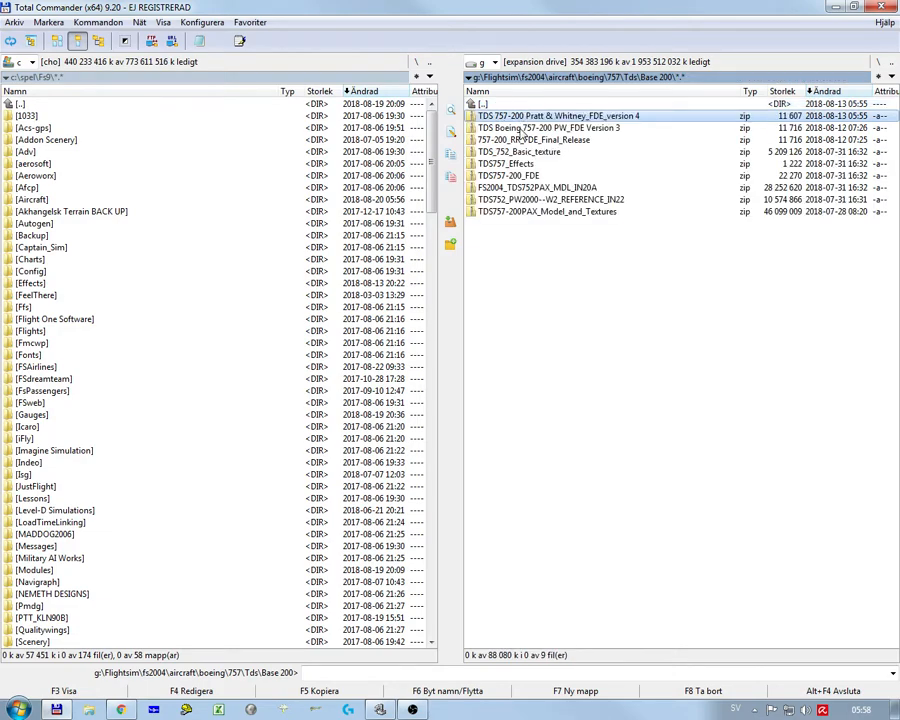
{"action": "double_click", "coordinate": [521, 128]}
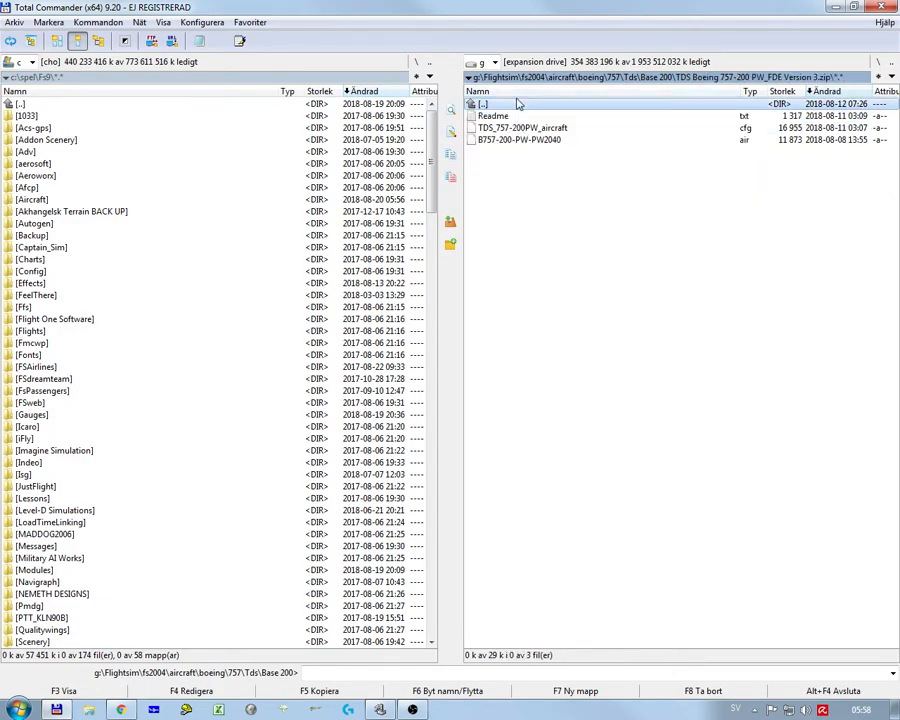
{"action": "double_click", "coordinate": [517, 106]}
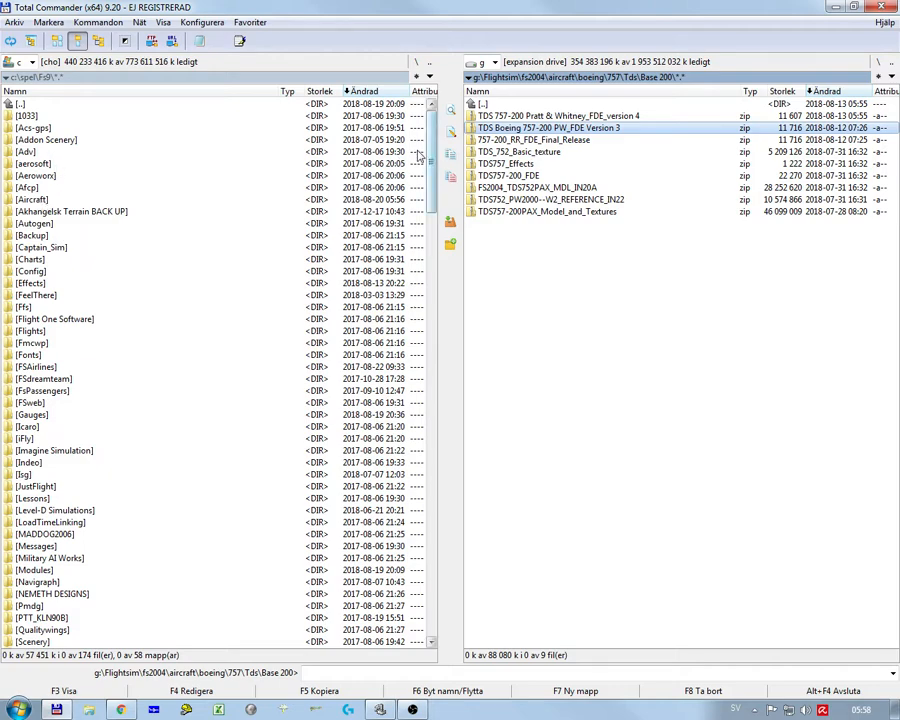
- Open the tds b 757 folder inside the Fs9 Aircraft folder
{"action": "double_click", "coordinate": [31, 199]}
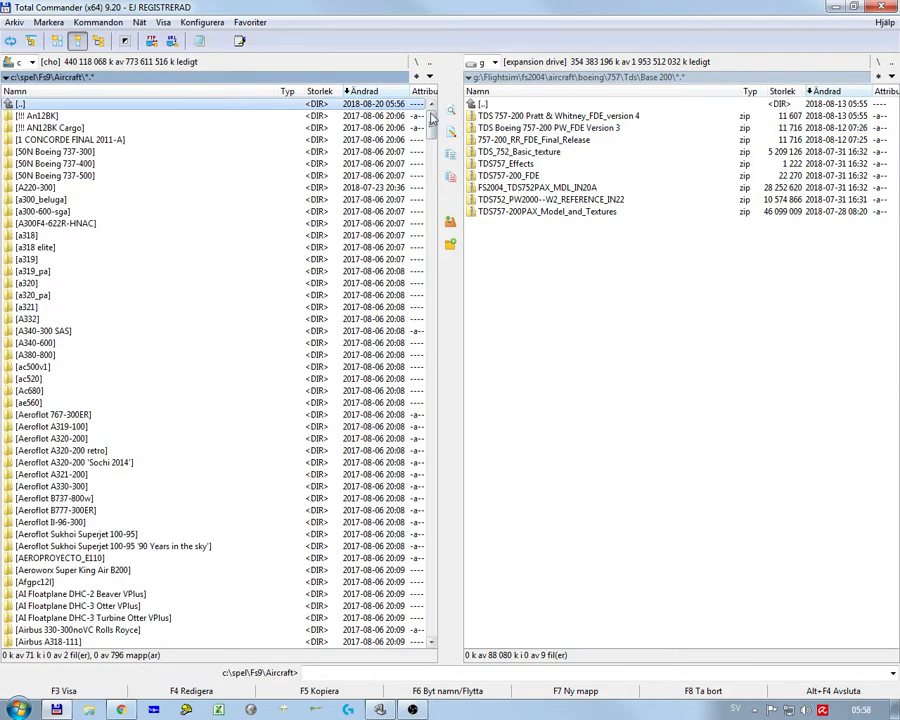
{"action": "left_click_drag", "start_coordinate": [432, 124], "coordinate": [400, 463]}
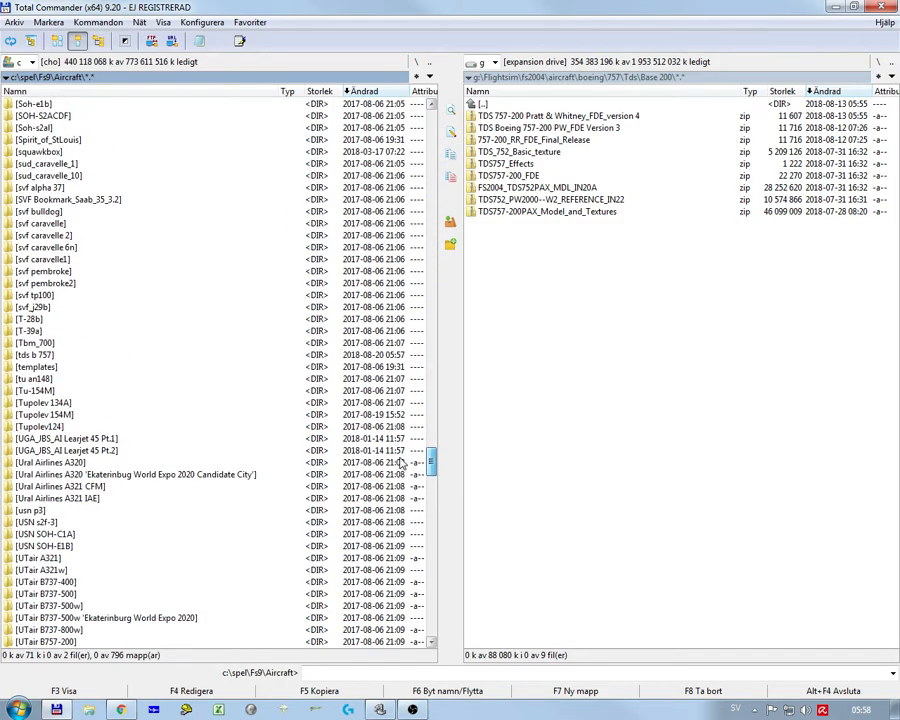
{"action": "double_click", "coordinate": [48, 354]}
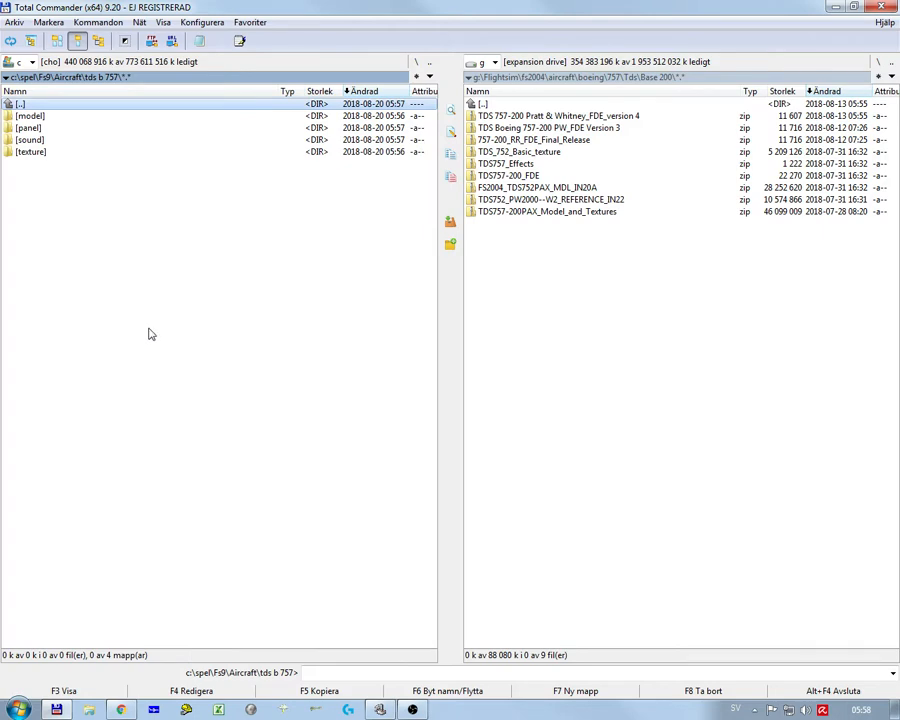
- Examine the FS2004 model folders in the TDS757-200PAX_Model_and_Textures and FS2004_TDS752PAX_MDL_IN20A archives
{"action": "double_click", "coordinate": [529, 213]}
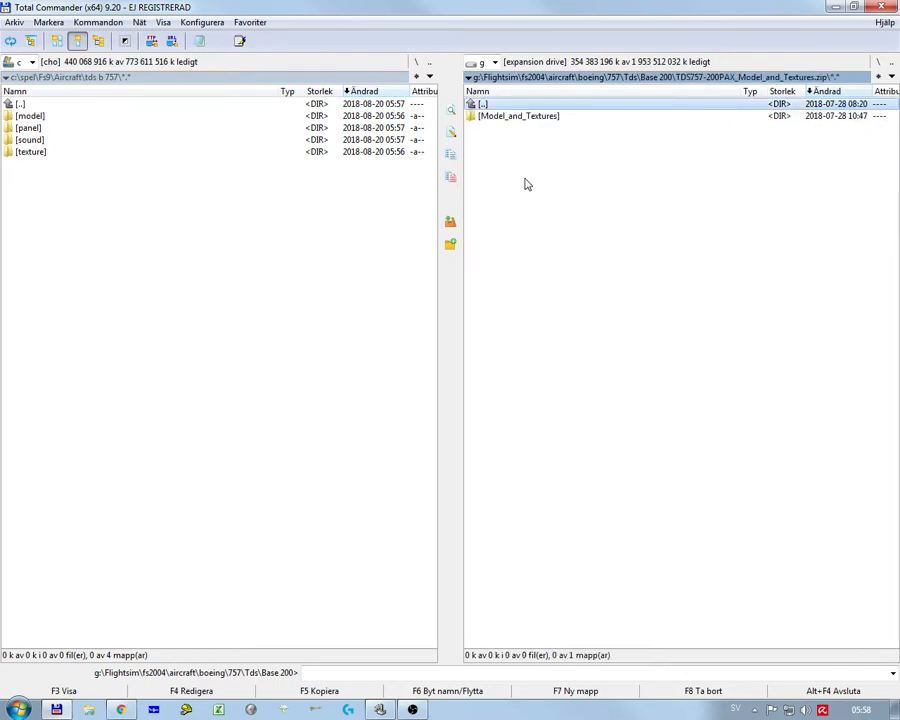
{"action": "double_click", "coordinate": [530, 116]}
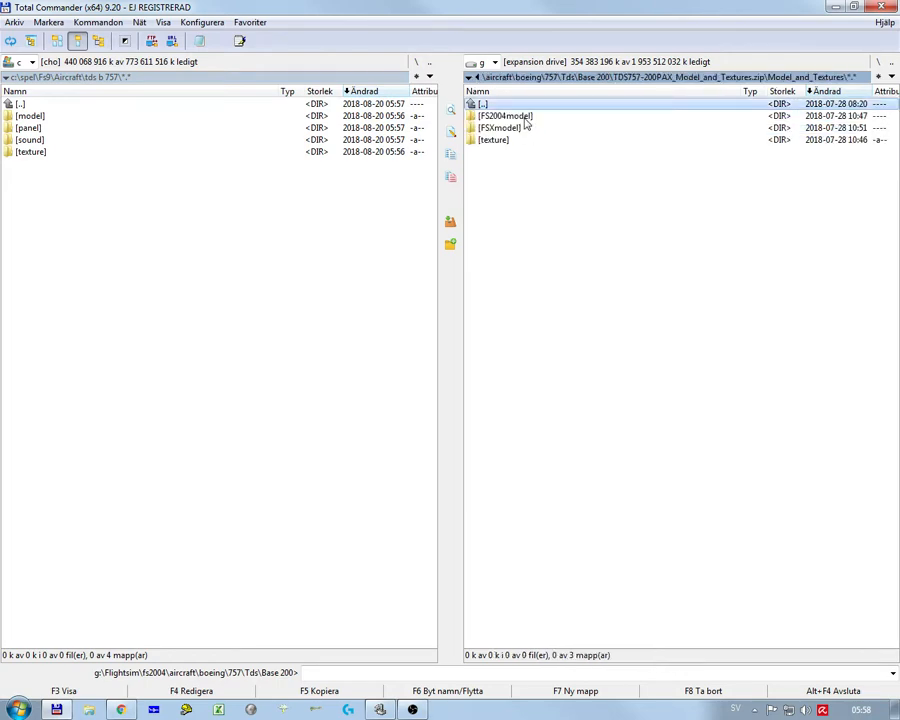
{"action": "double_click", "coordinate": [526, 116]}
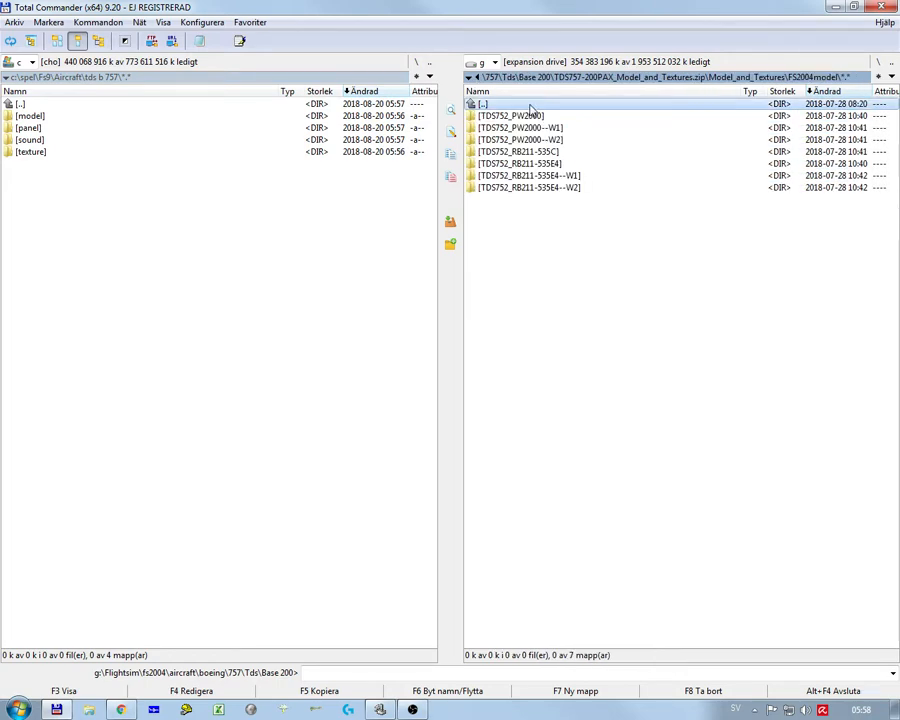
{"action": "double_click", "coordinate": [531, 105]}
{"action": "double_click", "coordinate": [531, 105]}
{"action": "double_click", "coordinate": [531, 105]}
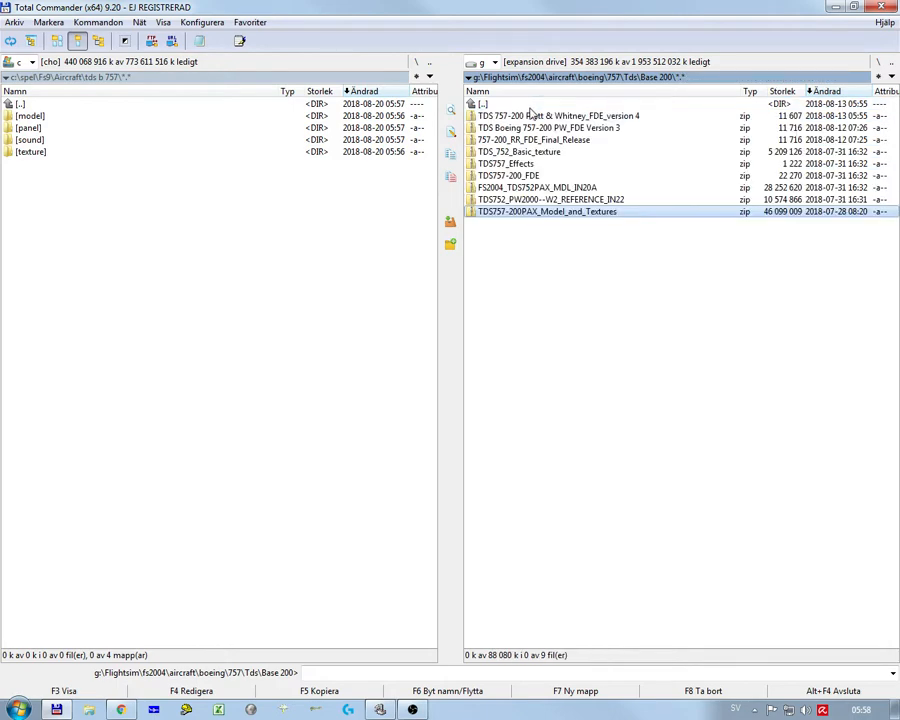
{"action": "double_click", "coordinate": [518, 189]}
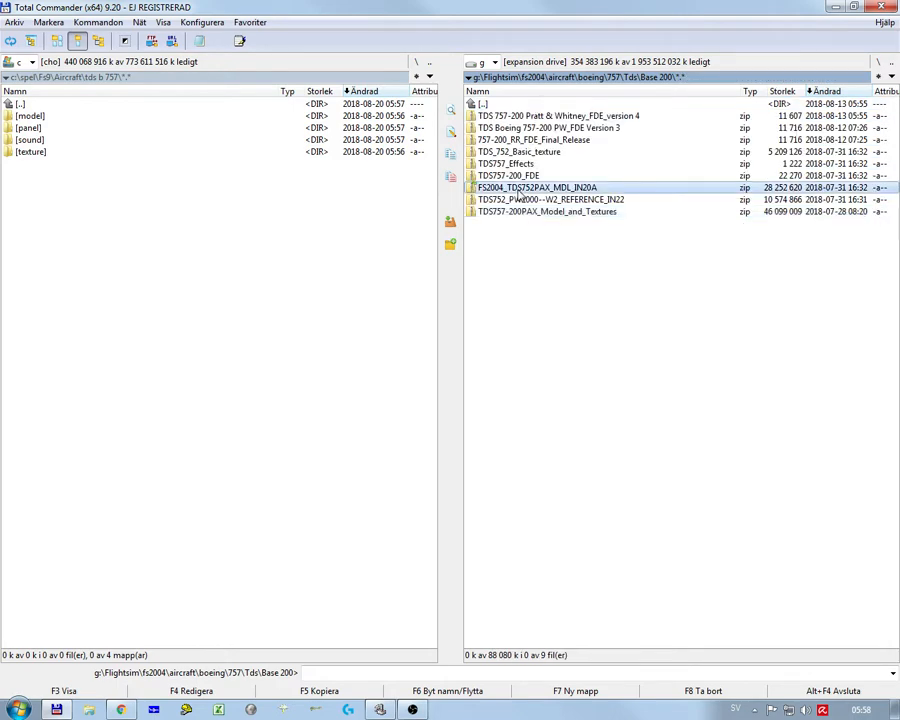
{"action": "double_click", "coordinate": [523, 118]}
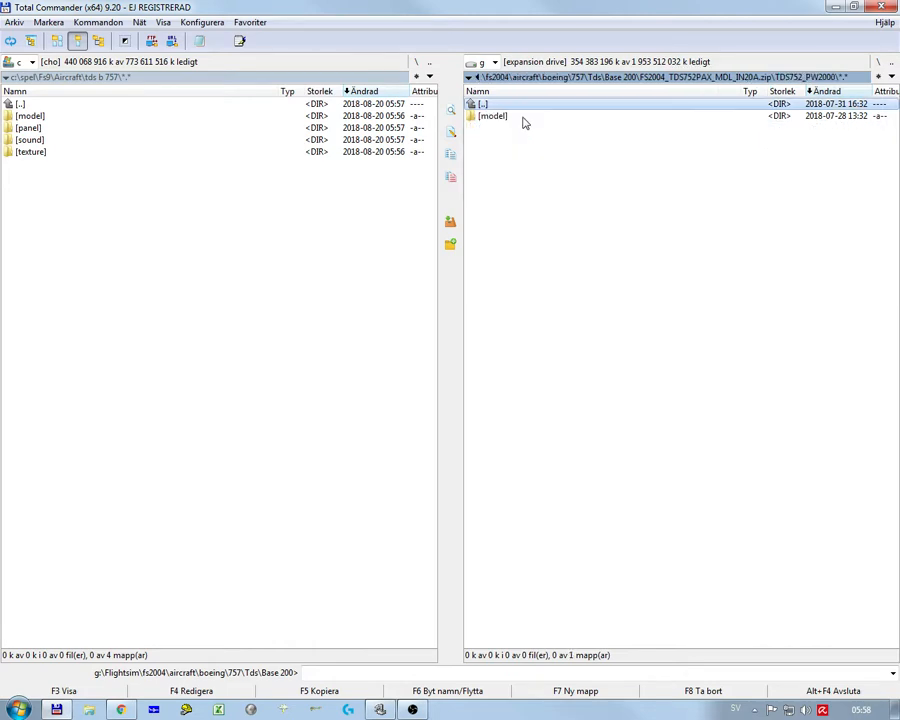
{"action": "double_click", "coordinate": [522, 117]}
{"action": "double_click", "coordinate": [528, 106]}
{"action": "double_click", "coordinate": [528, 106]}
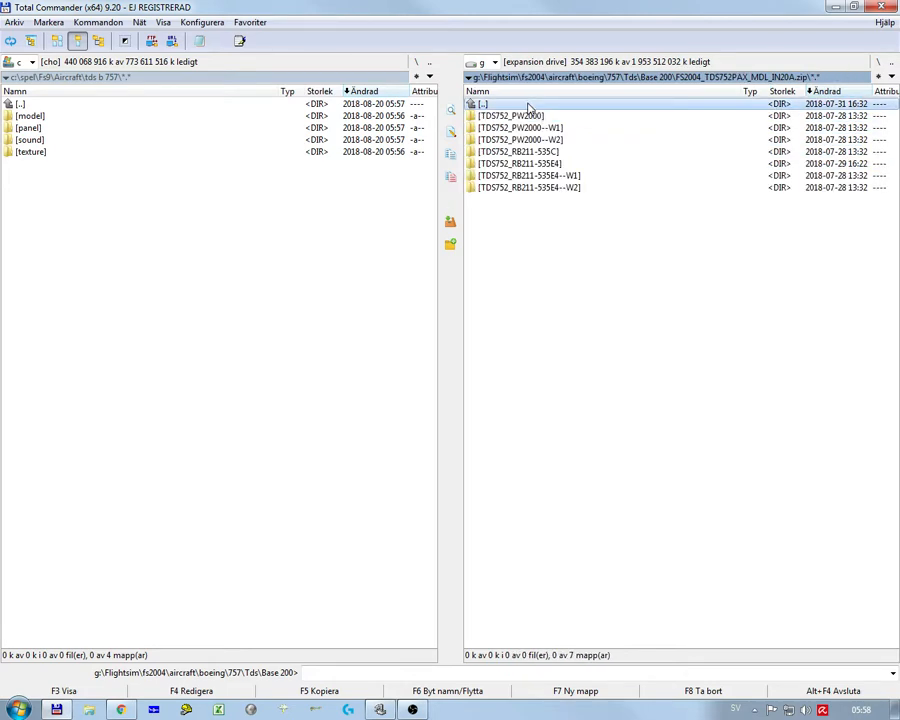
{"action": "double_click", "coordinate": [528, 106]}
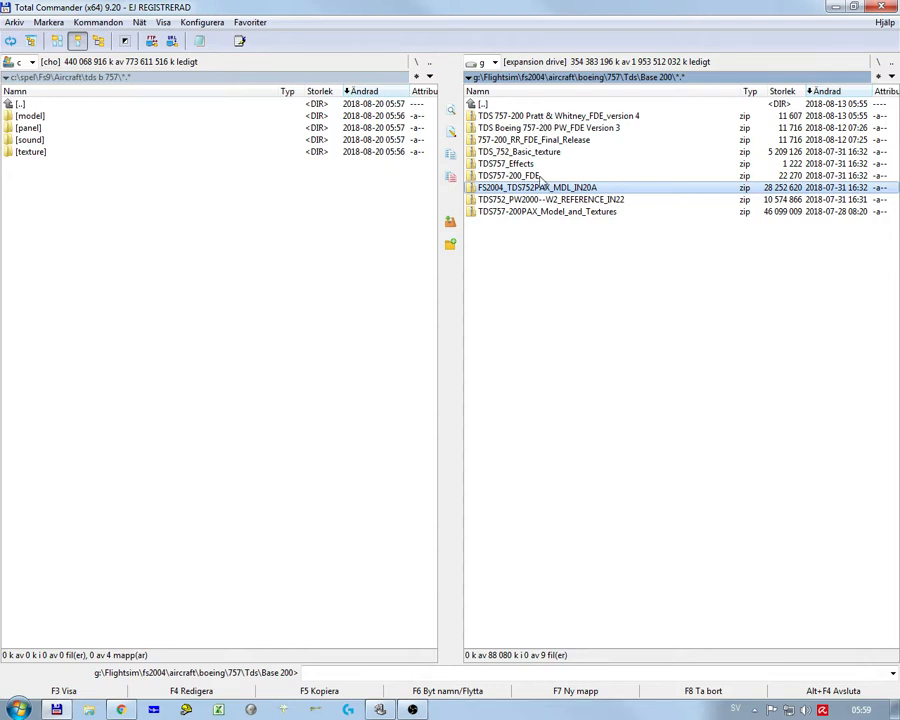
- Check the TDS752_PW2000 folder under FS2004model in the TDS757-200PAX_Model_and_Textures archive and return to the Base 200 list
{"action": "double_click", "coordinate": [522, 211]}
{"action": "double_click", "coordinate": [522, 118]}
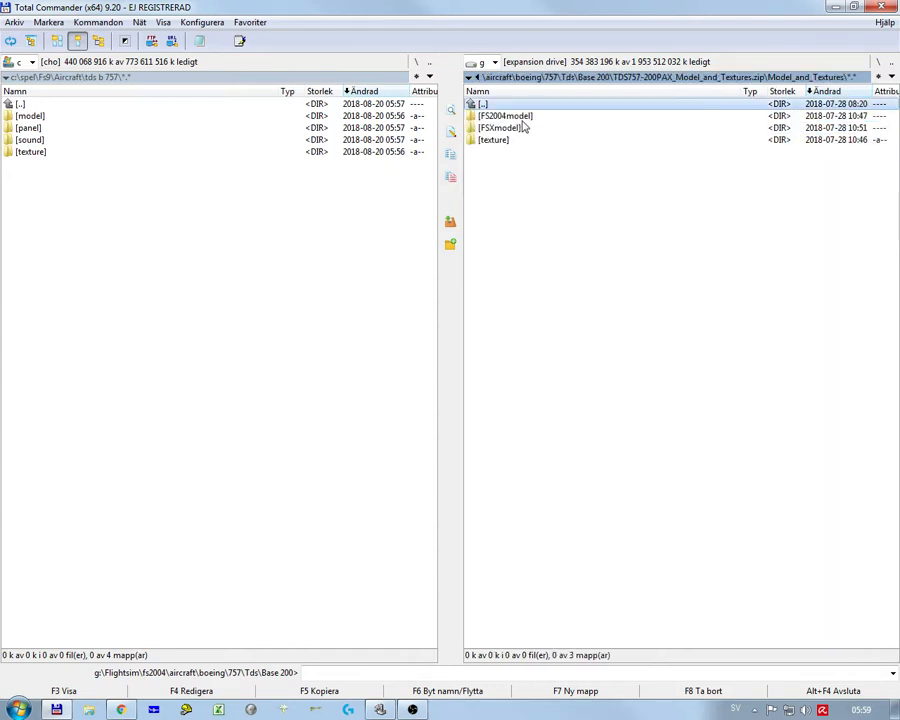
{"action": "double_click", "coordinate": [523, 117]}
{"action": "double_click", "coordinate": [526, 116]}
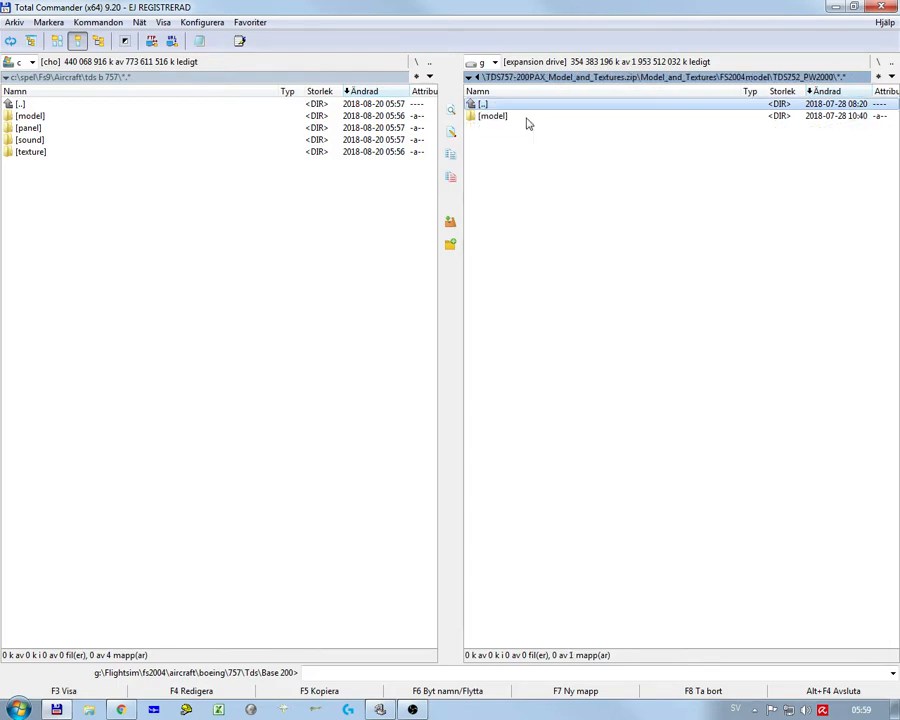
{"action": "double_click", "coordinate": [528, 107]}
{"action": "double_click", "coordinate": [530, 107]}
{"action": "double_click", "coordinate": [530, 106]}
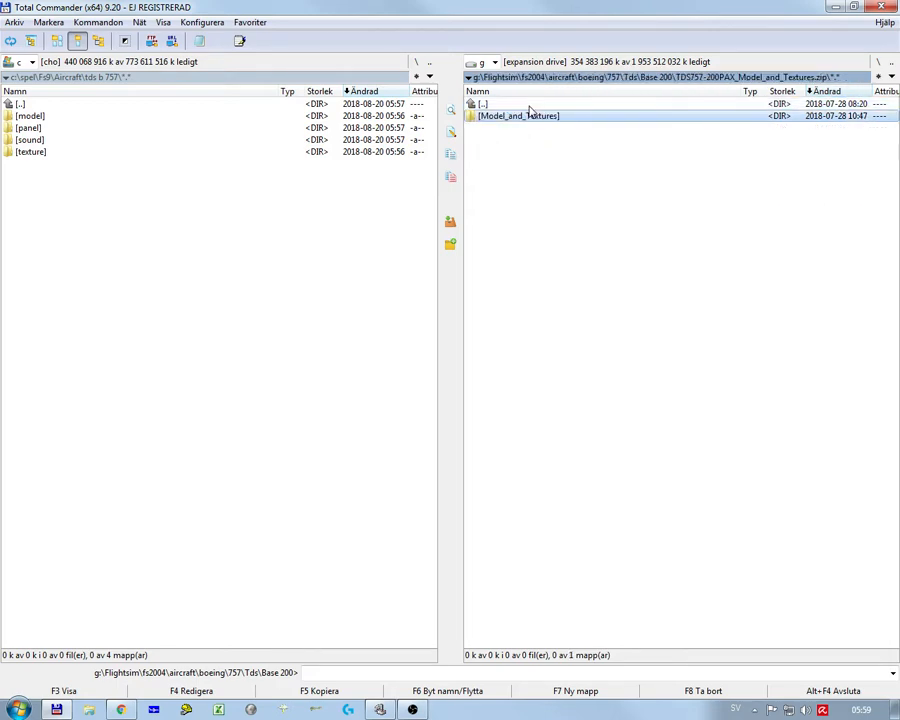
{"action": "double_click", "coordinate": [530, 106]}
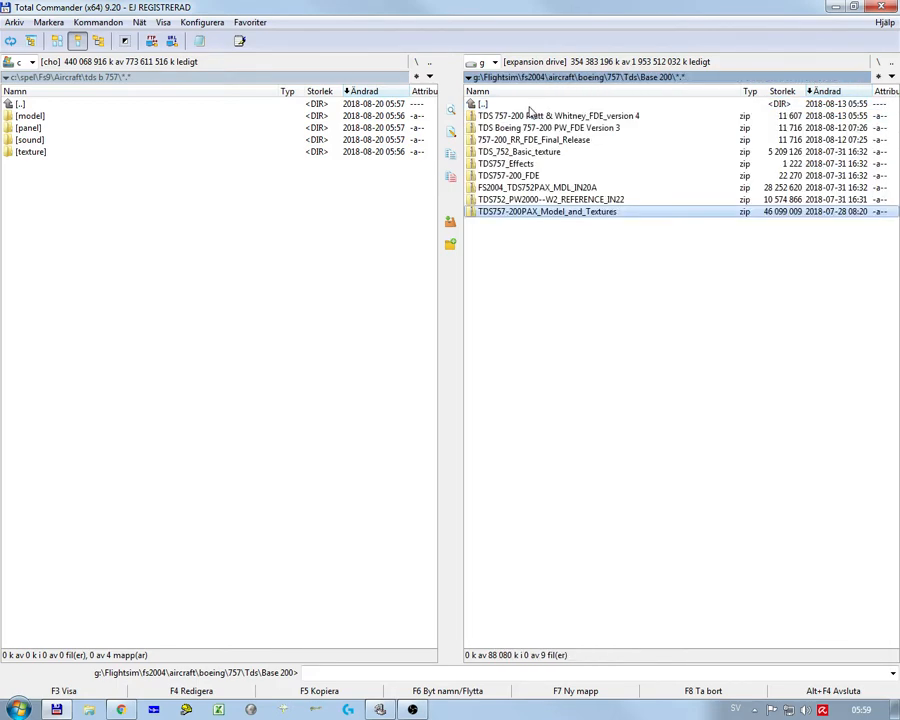
- Extract Aircraft.cfg, B757-200-PW-PW2040.air and Readme.txt from TDS752_PW2000--W2_BOEING in the TDS752_PW2000--W2_REFERENCE_IN22 archive into the tds b 757 folder
{"action": "double_click", "coordinate": [535, 201]}
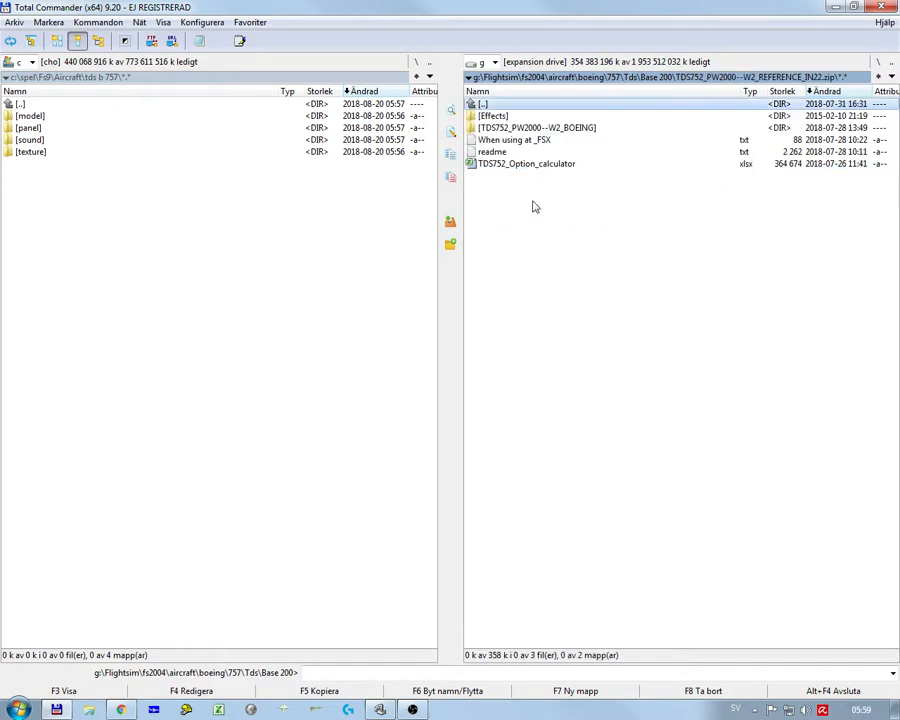
{"action": "double_click", "coordinate": [524, 129]}
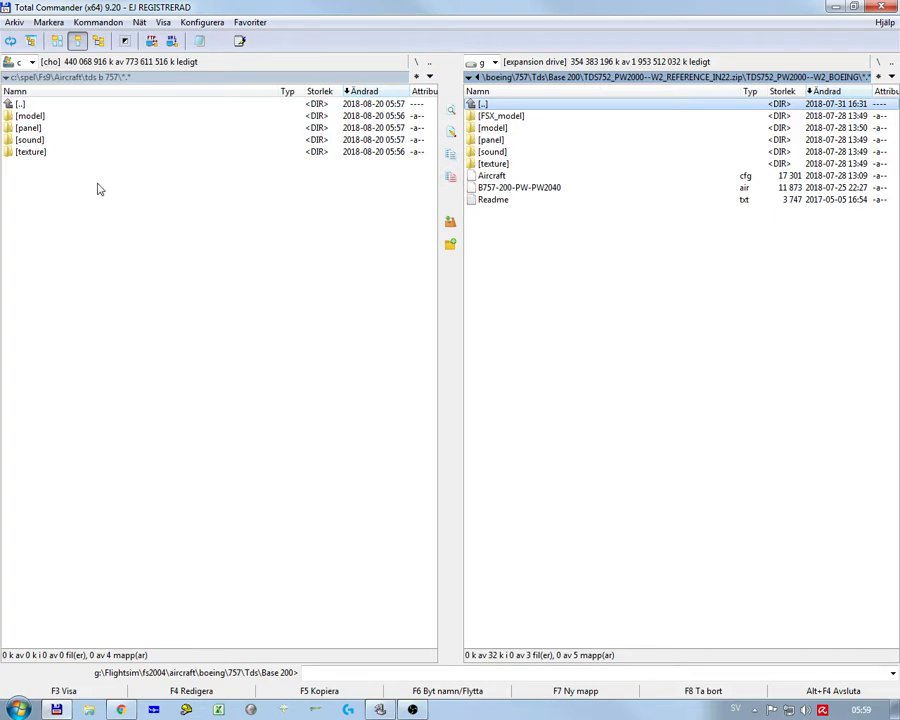
{"action": "double_click", "coordinate": [50, 116]}
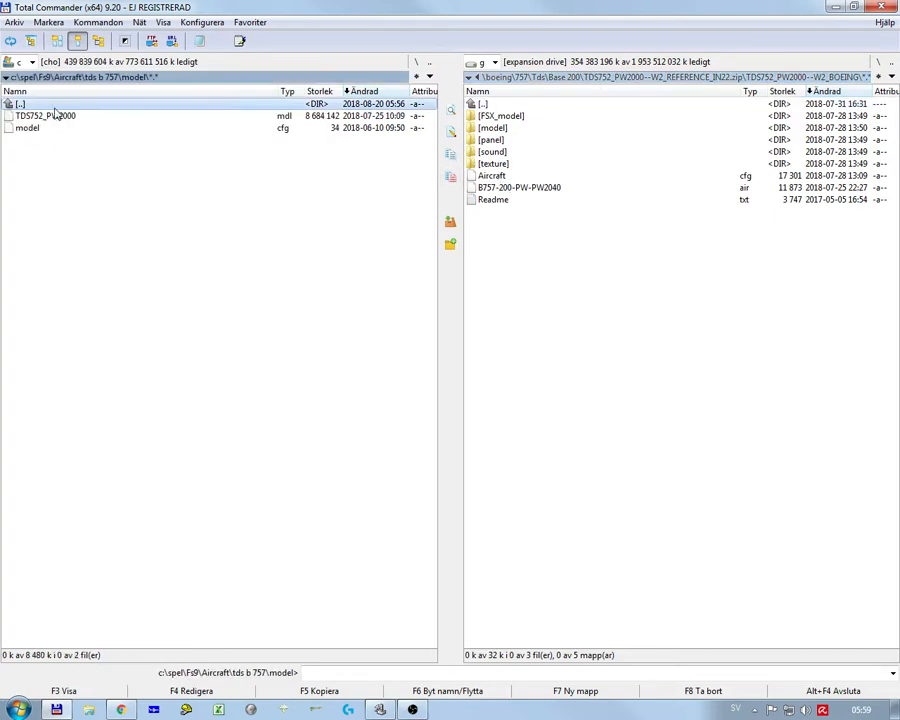
{"action": "key", "text": "BackSpace"}
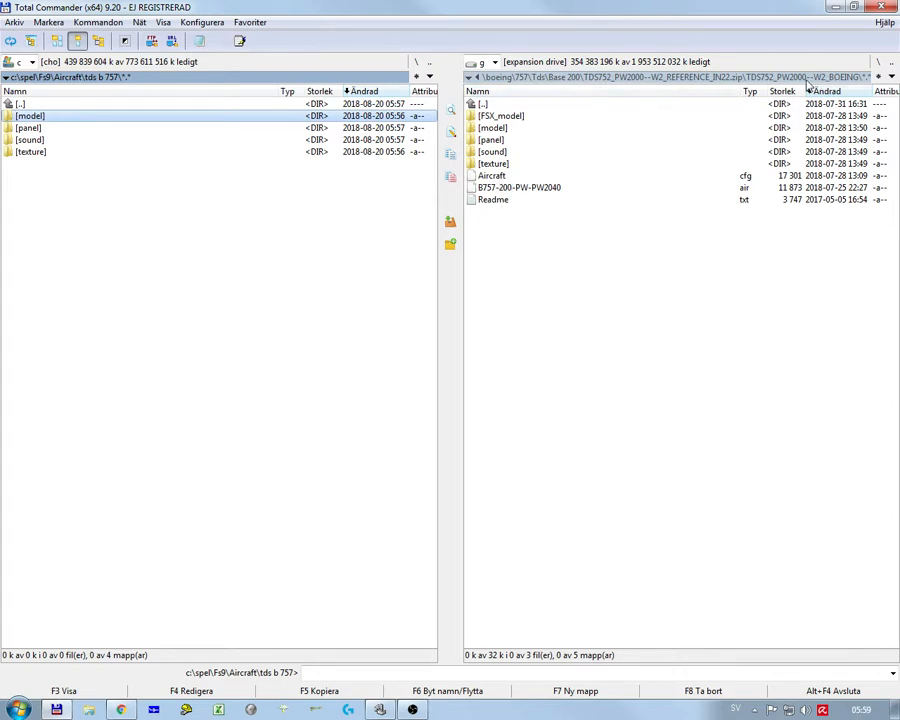
{"action": "double_click", "coordinate": [513, 104]}
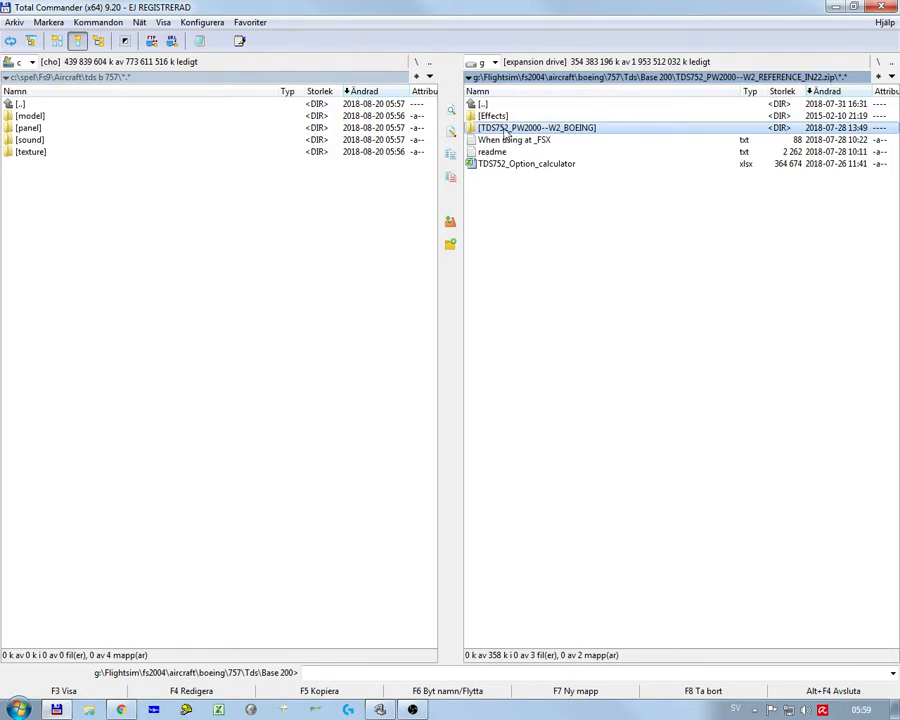
{"action": "double_click", "coordinate": [505, 130]}
{"action": "left_click_drag", "start_coordinate": [504, 178], "coordinate": [503, 198]}
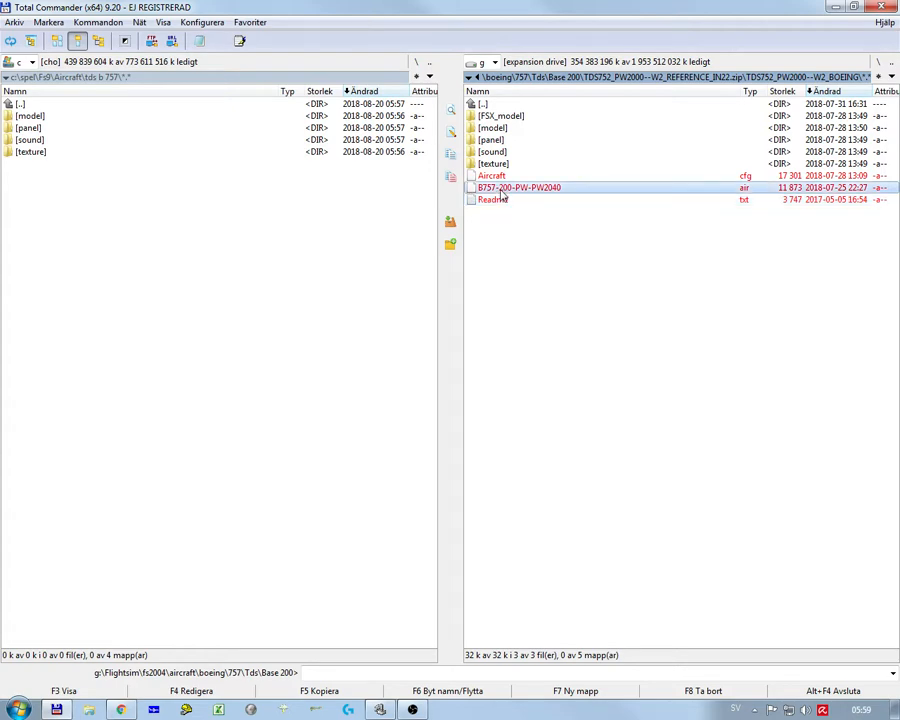
{"action": "key", "text": "F5"}
{"action": "left_click", "coordinate": [349, 386]}
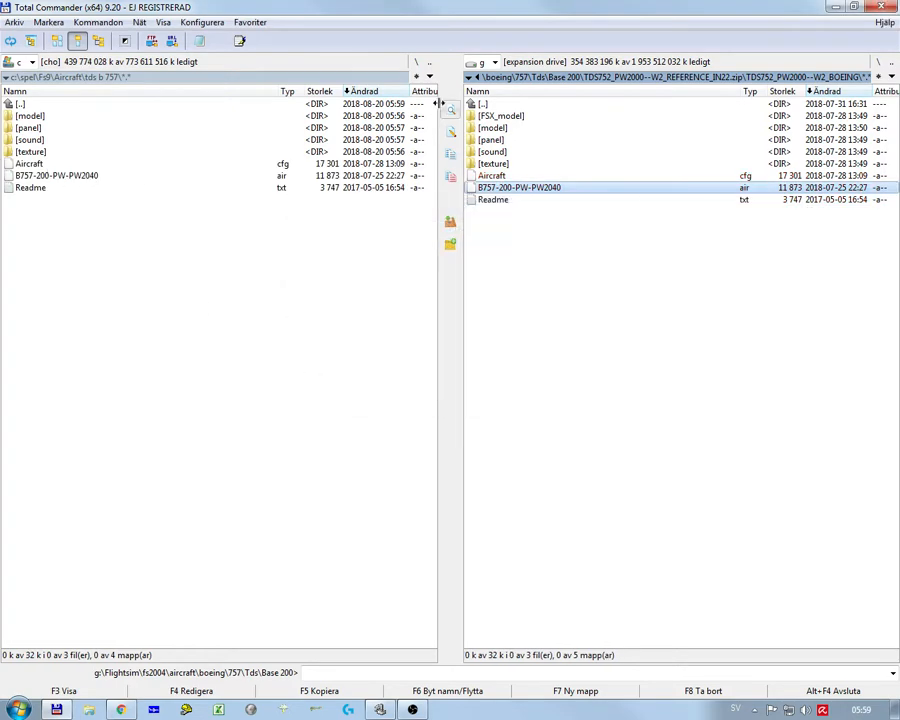
- Check the Pw2040 flight dynamics files in the TDS757-200_FDE archive against the files in the tds b 757 folder
{"action": "double_click", "coordinate": [508, 105]}
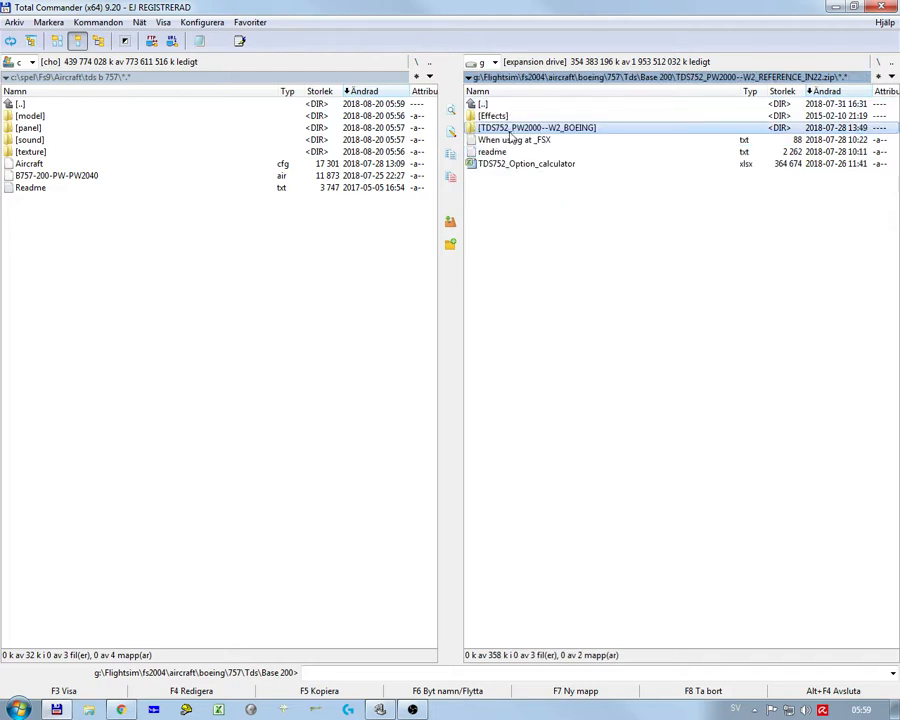
{"action": "left_click", "coordinate": [515, 107]}
{"action": "double_click", "coordinate": [515, 107]}
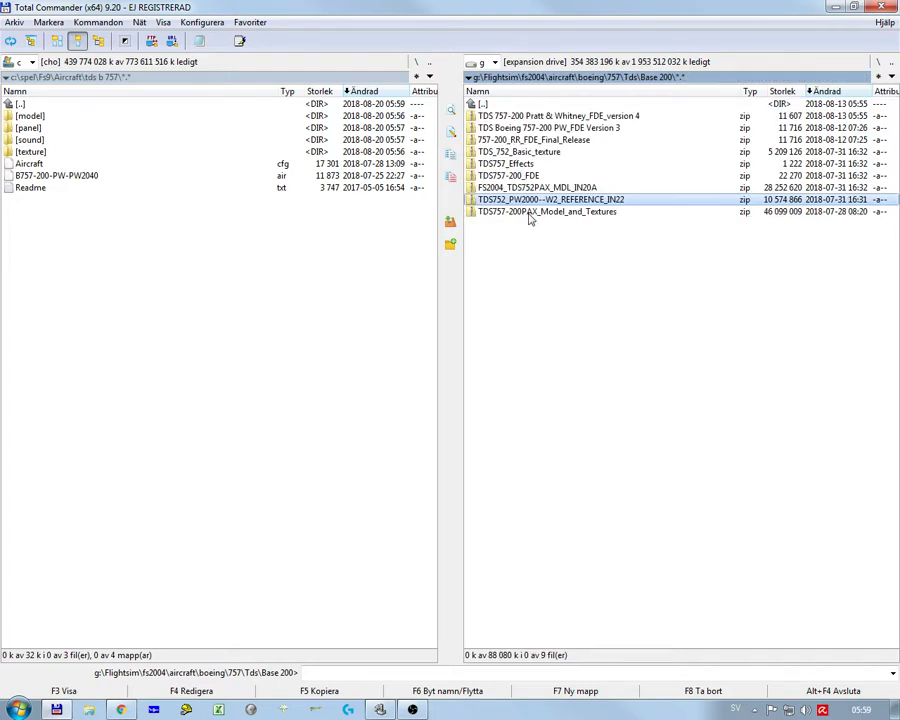
{"action": "double_click", "coordinate": [527, 176]}
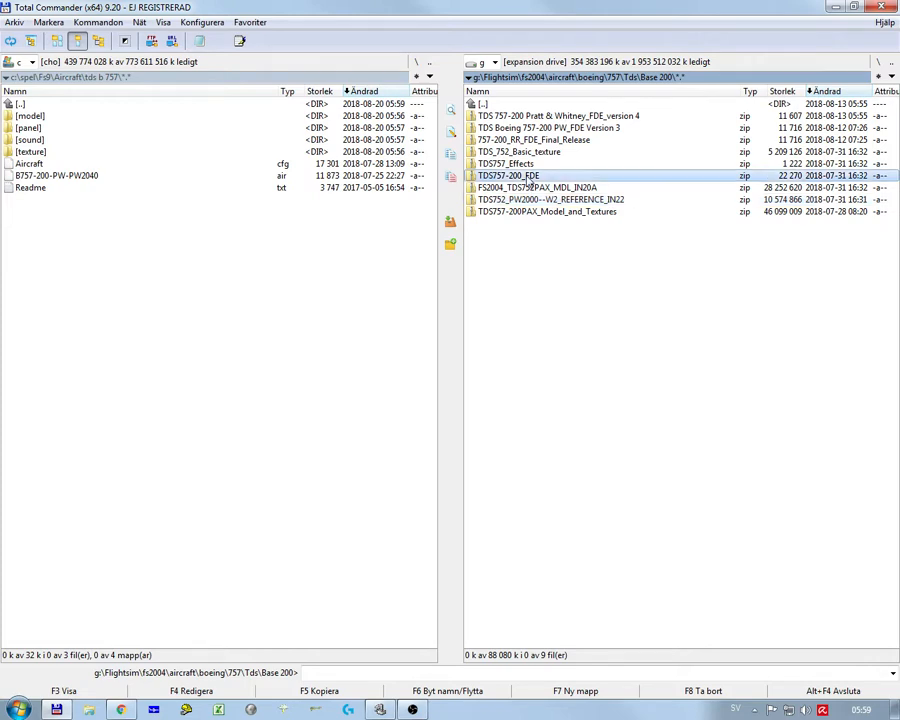
{"action": "left_click", "coordinate": [533, 116]}
{"action": "double_click", "coordinate": [532, 116]}
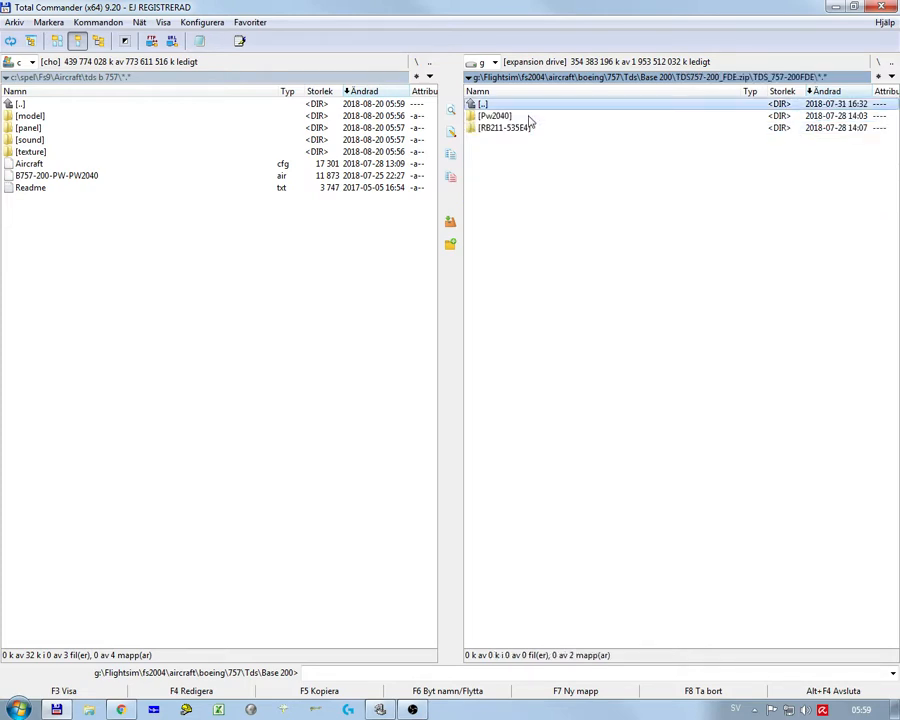
{"action": "double_click", "coordinate": [529, 116]}
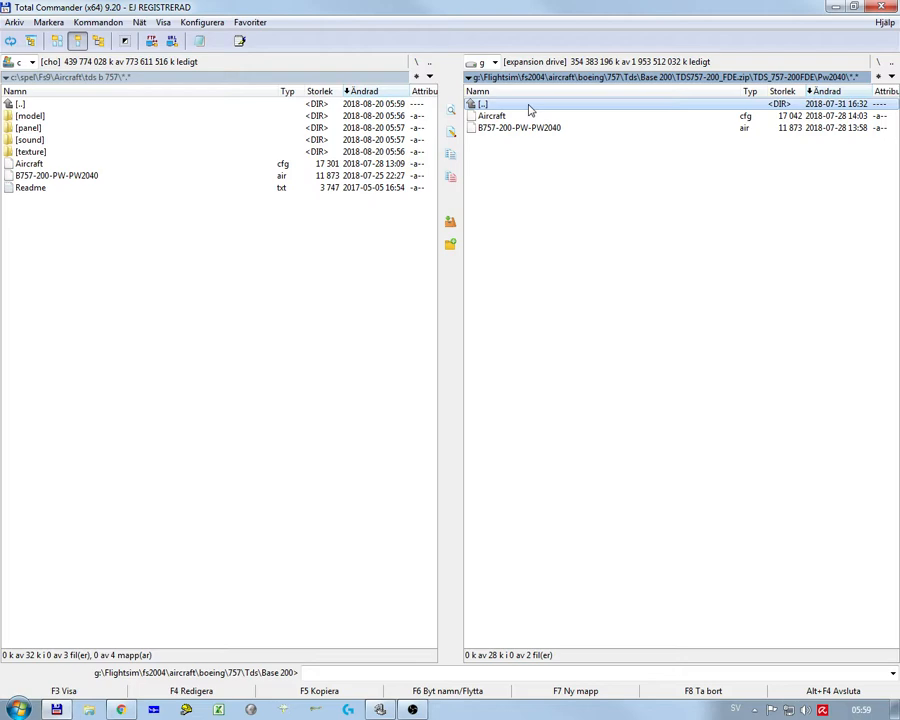
- Open Aircraft.cfg from the tds b 757 folder in the text editor and start Microsoft Flight Simulator 2004
{"action": "left_click", "coordinate": [39, 163]}
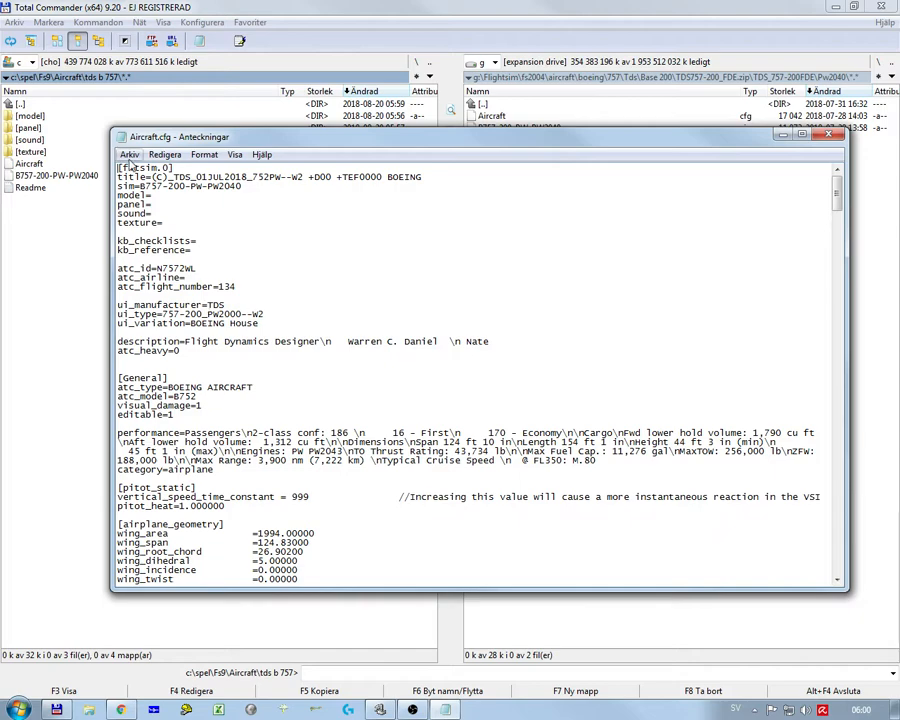
{"action": "key", "text": "super"}
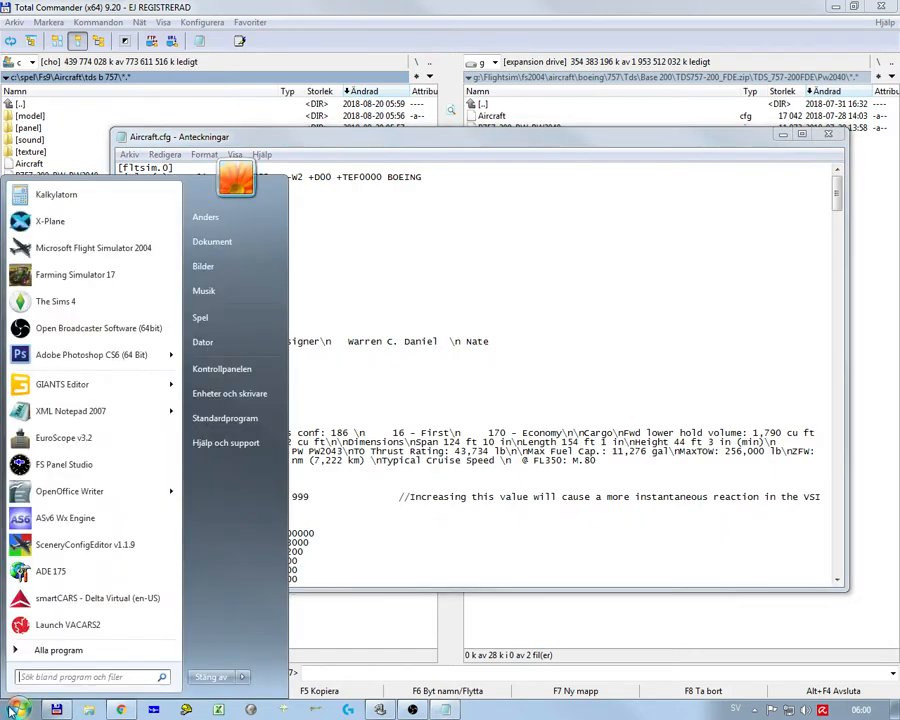
{"action": "left_click", "coordinate": [327, 251]}
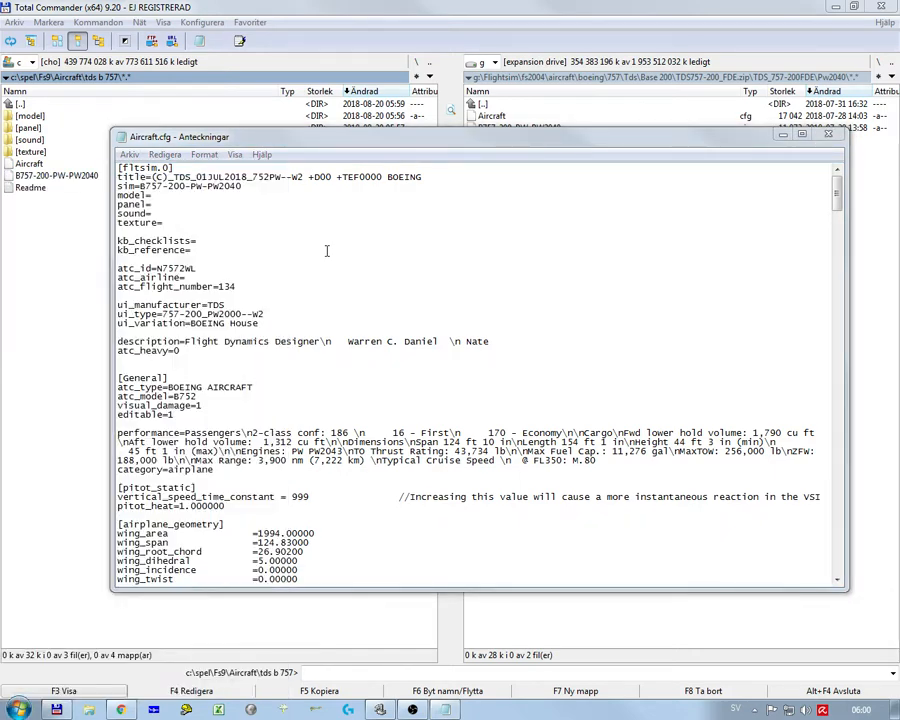
{"action": "left_click", "coordinate": [325, 250]}
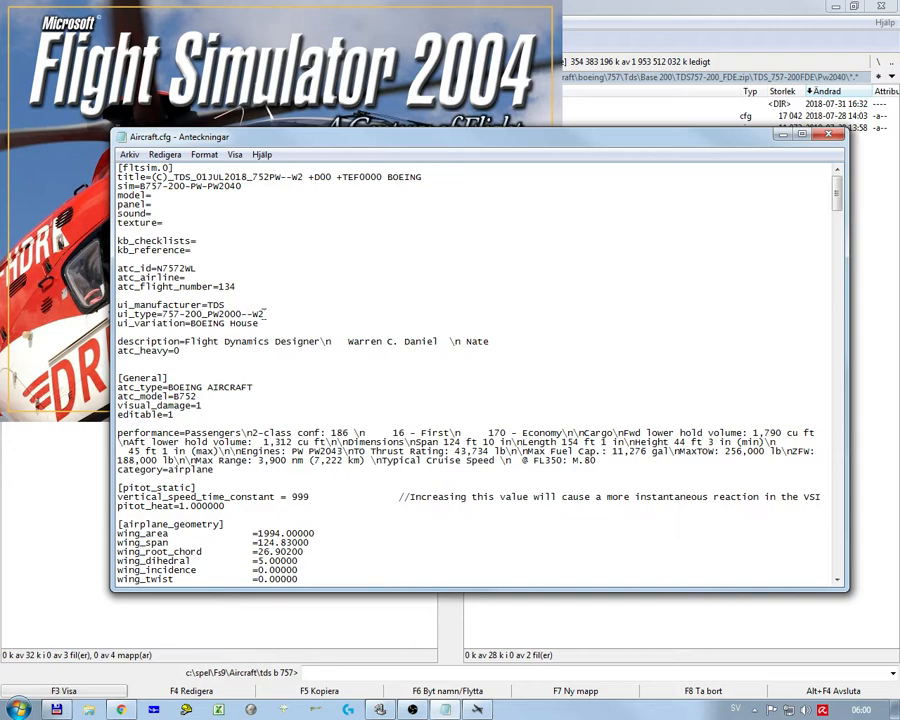
- Remove the --W2 suffix from the ui_type line in Aircraft.cfg, save the file and close the editor
{"action": "key", "text": "BackSpace"}
{"action": "left_click", "coordinate": [129, 154]}
{"action": "left_click", "coordinate": [150, 200]}
{"action": "left_click", "coordinate": [814, 138]}
{"action": "left_click", "coordinate": [707, 14]}
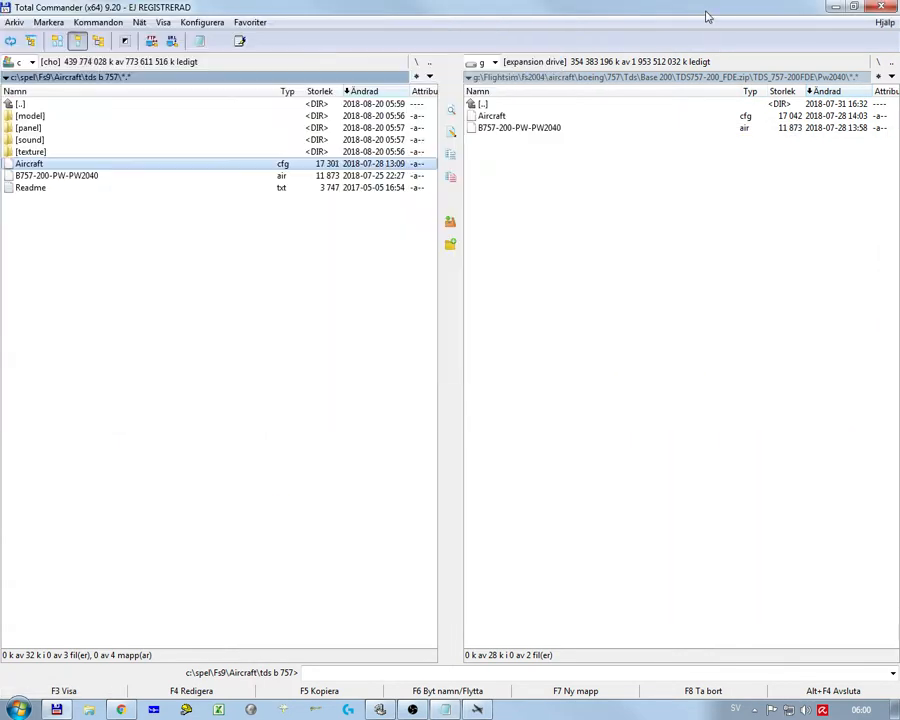
- Create a new folder named model.w1 in the tds b 757 aircraft folder
{"action": "left_click", "coordinate": [32, 117]}
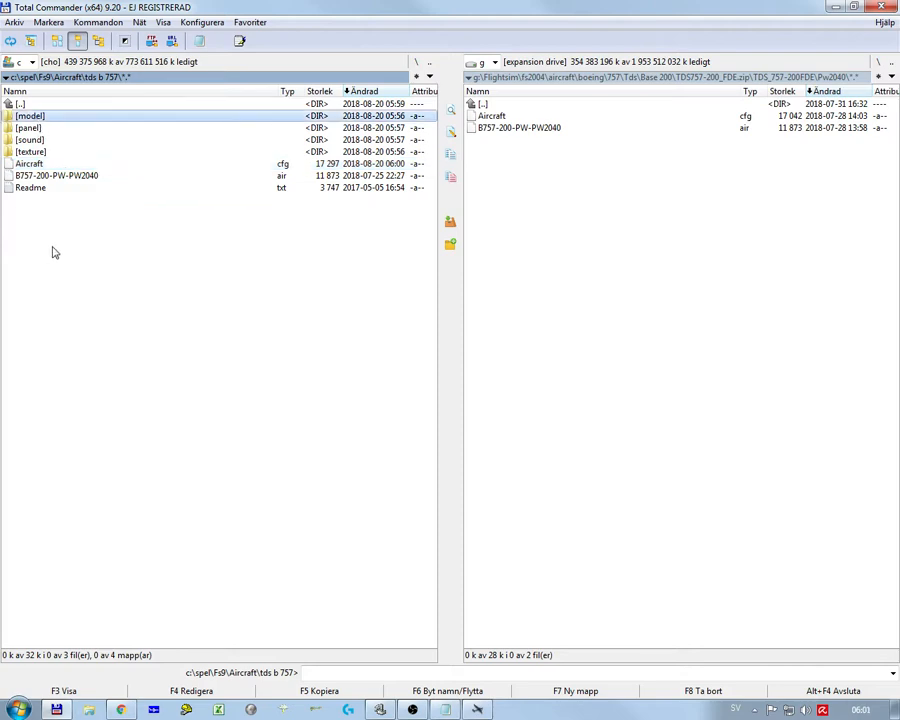
{"action": "key", "text": "F7"}
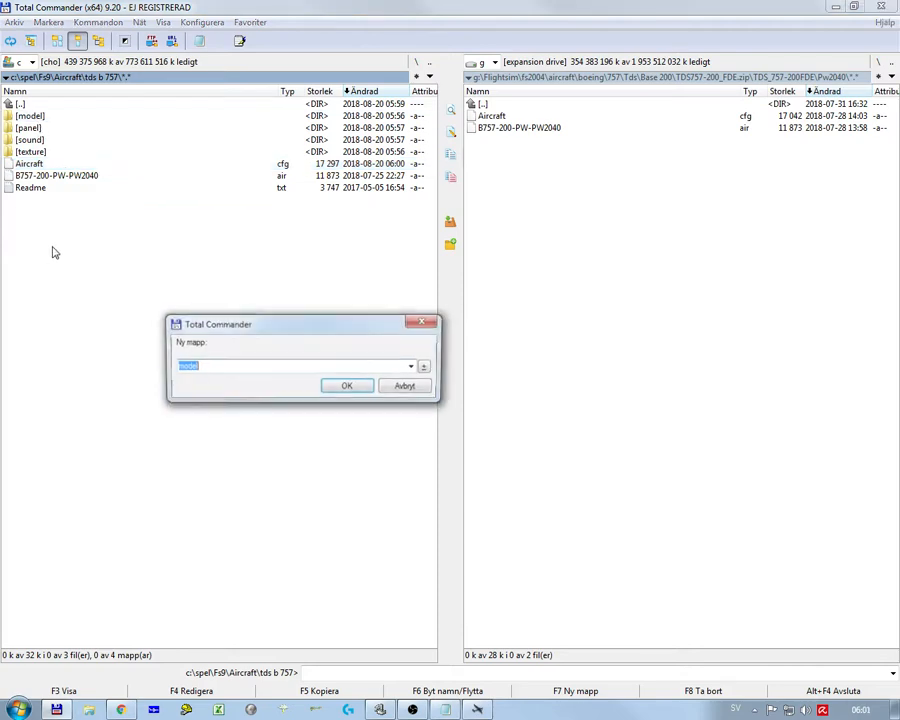
{"action": "type", "text": "modell"}
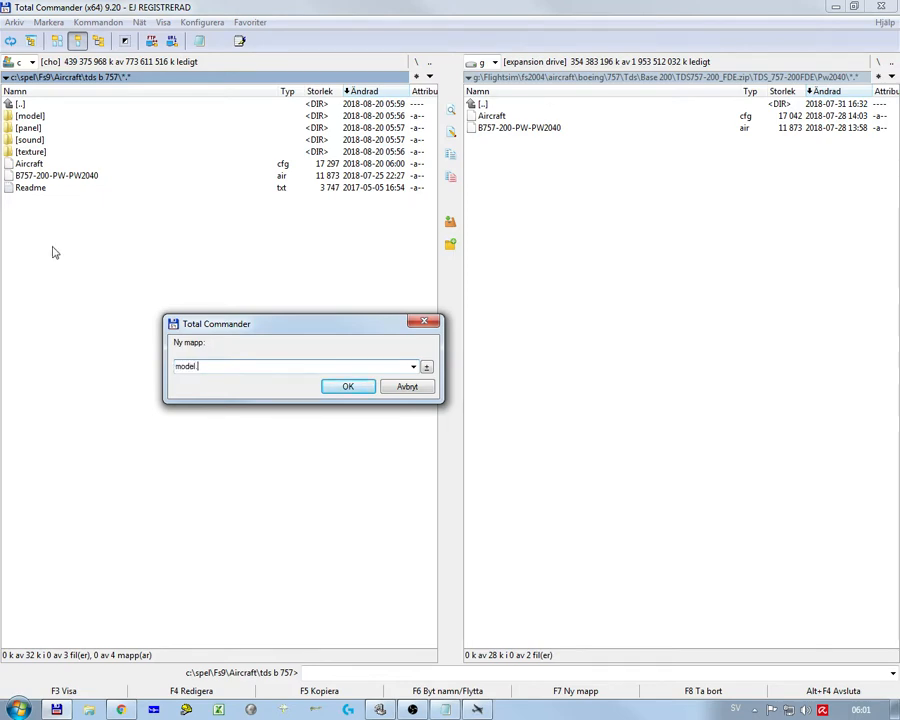
{"action": "type", "text": "w1"}
{"action": "key", "text": "Return"}
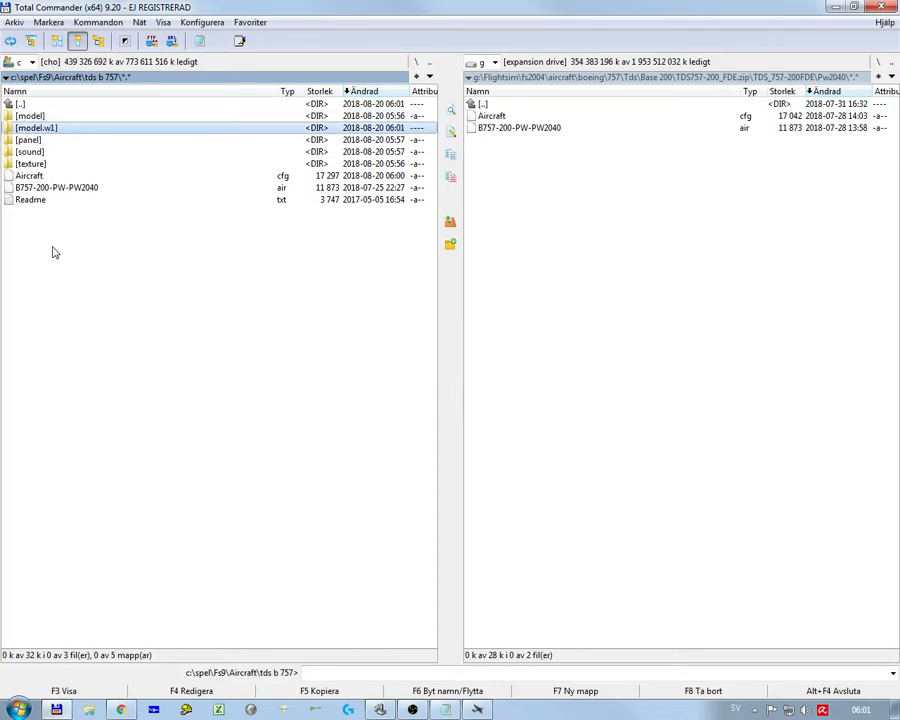
- Extract the FS2004 TDS752_PW2000--W1 model files from the TDS757-200PAX_Model_and_Textures archive into the model.w1 folder
{"action": "double_click", "coordinate": [548, 105]}
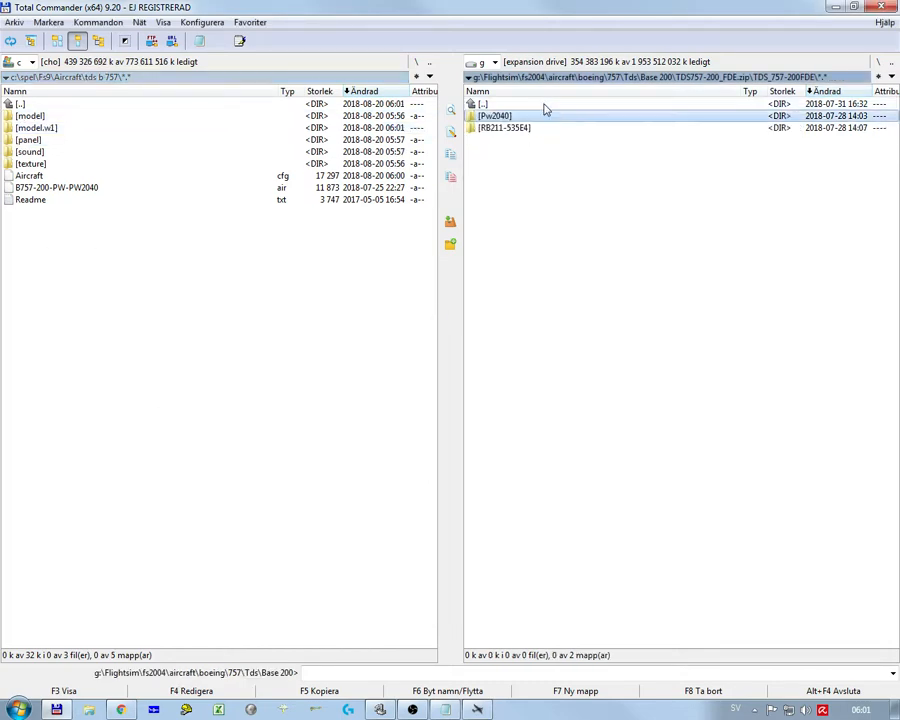
{"action": "double_click", "coordinate": [545, 105]}
{"action": "double_click", "coordinate": [545, 105]}
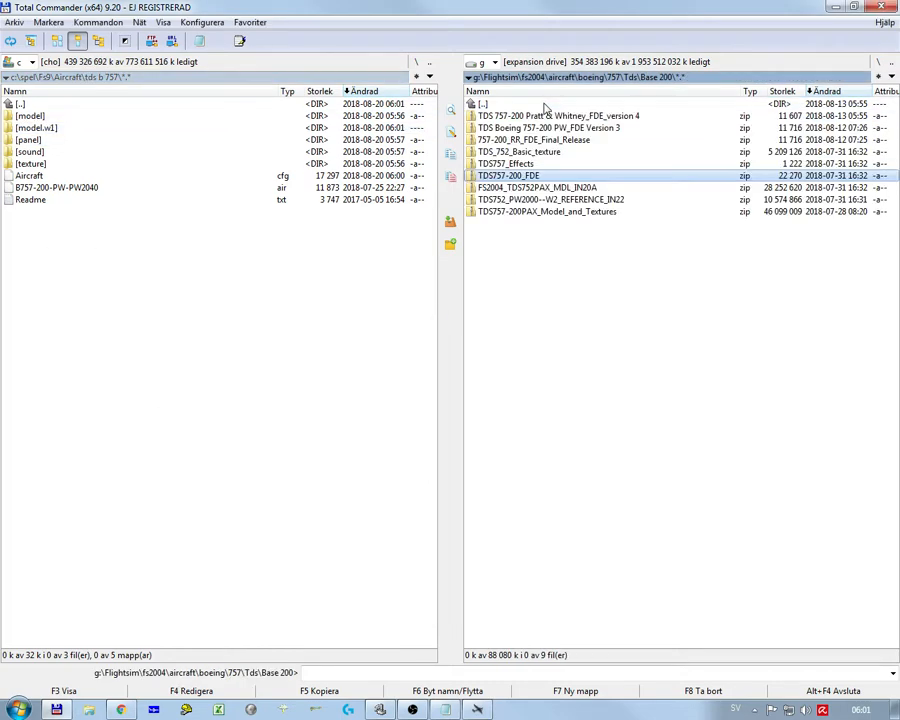
{"action": "double_click", "coordinate": [530, 212]}
{"action": "double_click", "coordinate": [516, 117]}
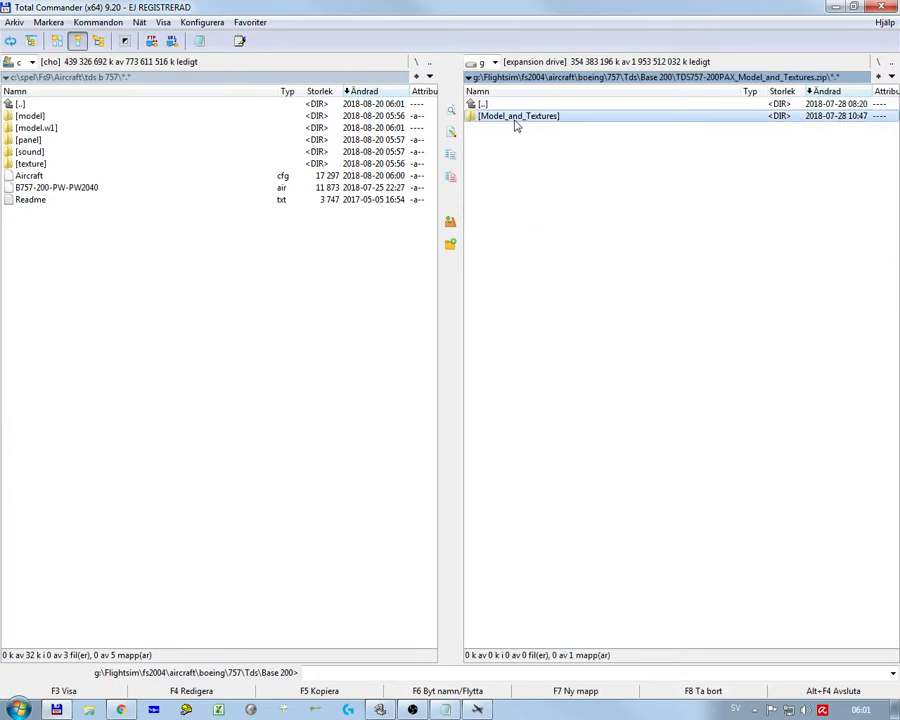
{"action": "key", "text": "Return"}
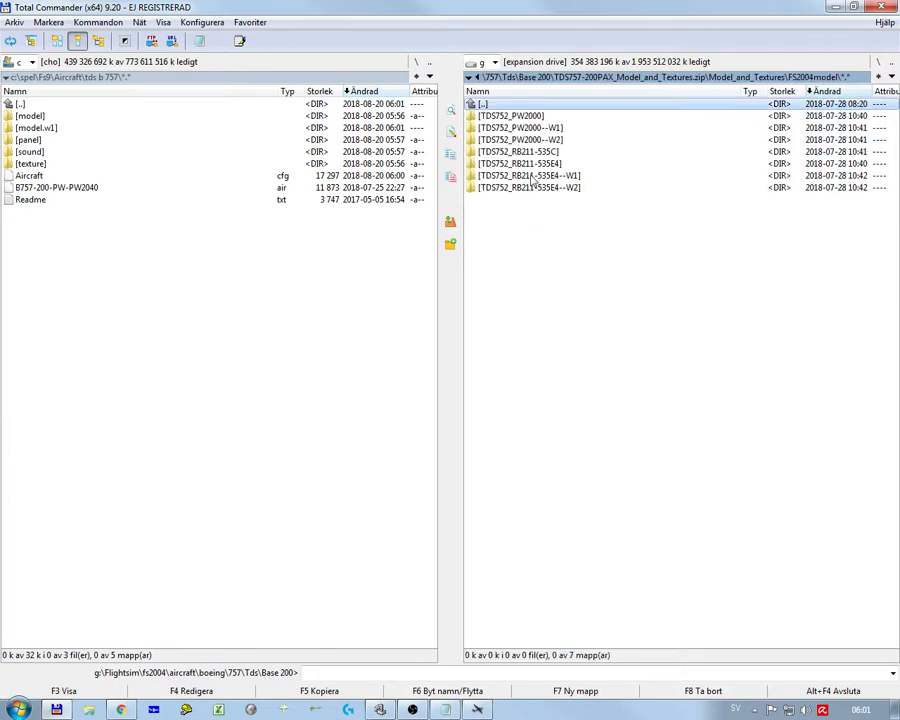
{"action": "double_click", "coordinate": [518, 129]}
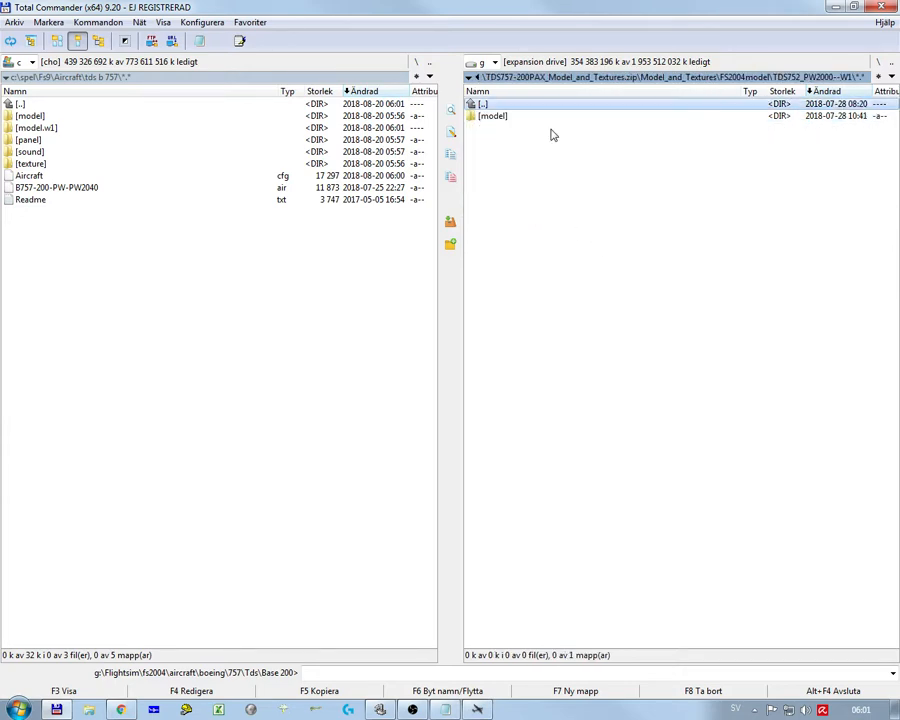
{"action": "left_click", "coordinate": [500, 117]}
{"action": "double_click", "coordinate": [502, 120]}
{"action": "left_click_drag", "start_coordinate": [510, 116], "coordinate": [56, 128]}
{"action": "left_click", "coordinate": [505, 120]}
{"action": "left_click", "coordinate": [353, 385]}
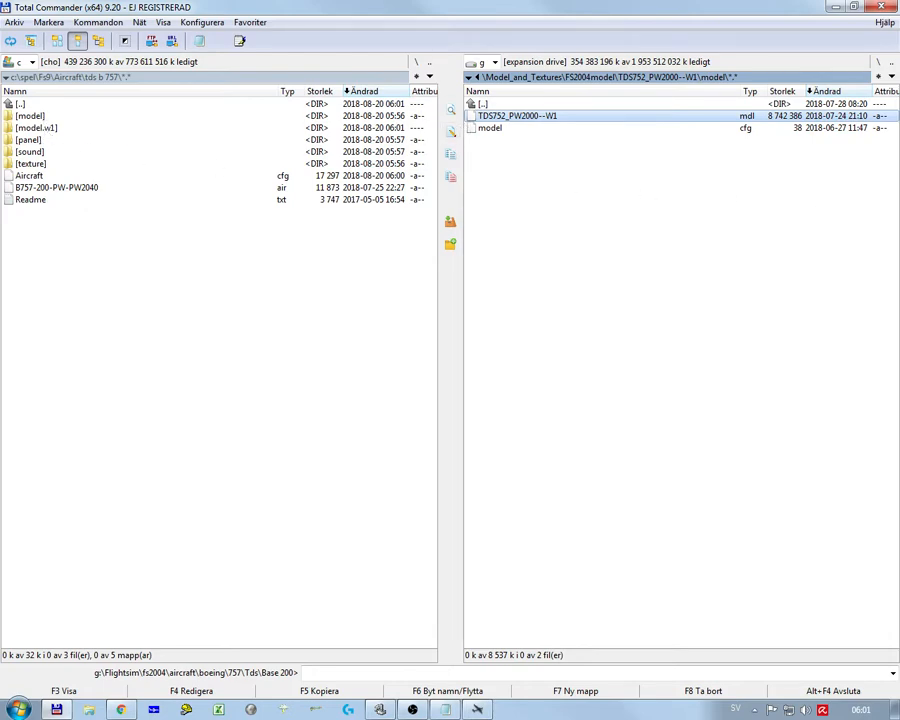
- Duplicate the [fltsim.0] section of Aircraft.cfg directly below the original, ahead of the [General] section
{"action": "left_click", "coordinate": [445, 709]}
{"action": "left_click_drag", "start_coordinate": [463, 157], "coordinate": [171, 141]}
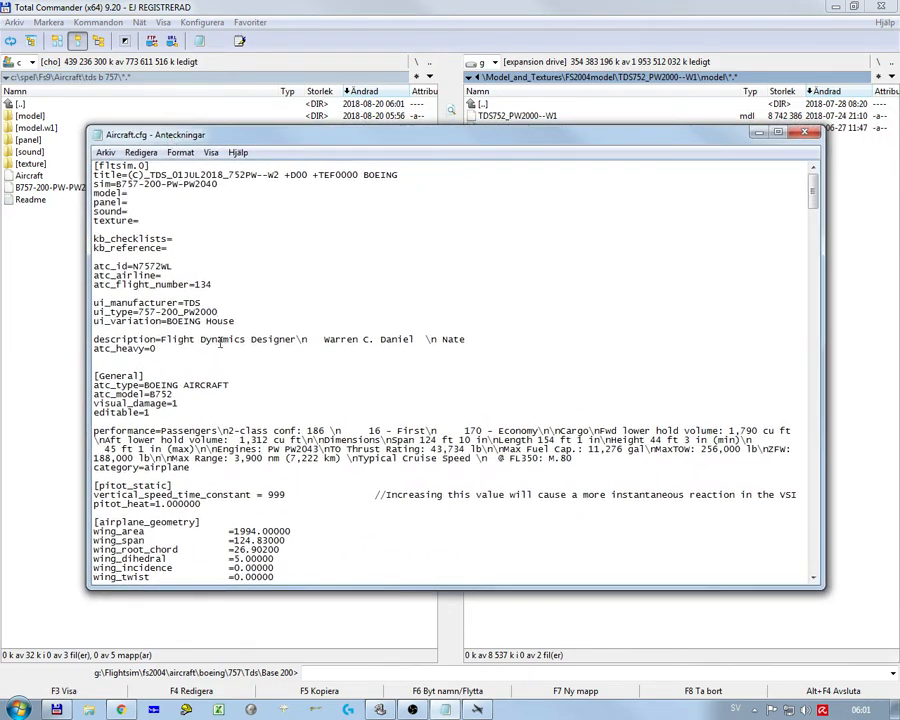
{"action": "left_click_drag", "start_coordinate": [161, 349], "coordinate": [82, 163]}
{"action": "key", "text": "ctrl+c"}
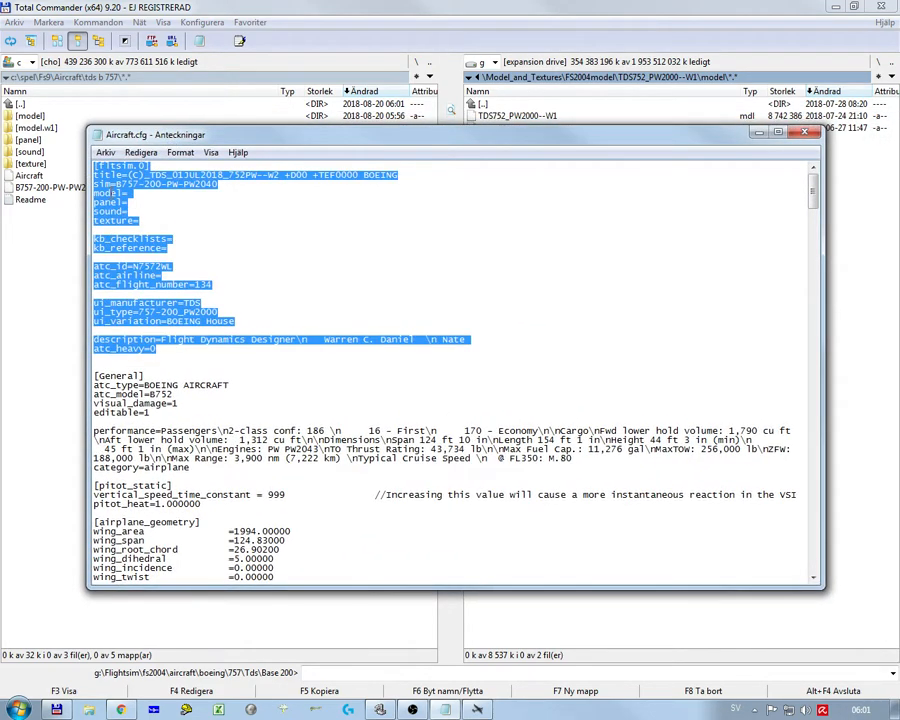
{"action": "left_click", "coordinate": [168, 351]}
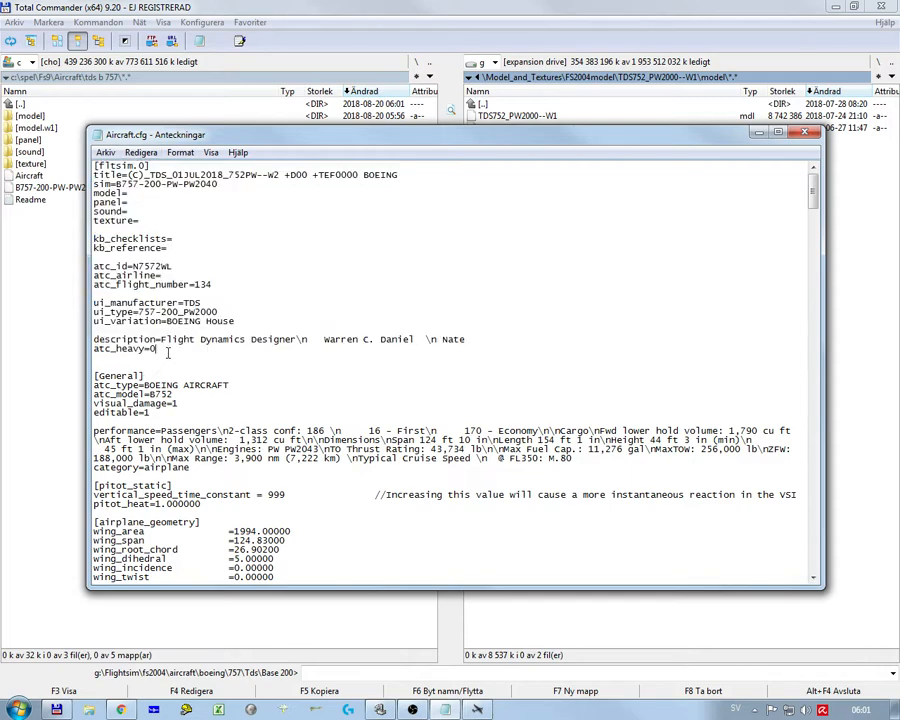
{"action": "key", "text": "Return"}
{"action": "key", "text": "Return"}
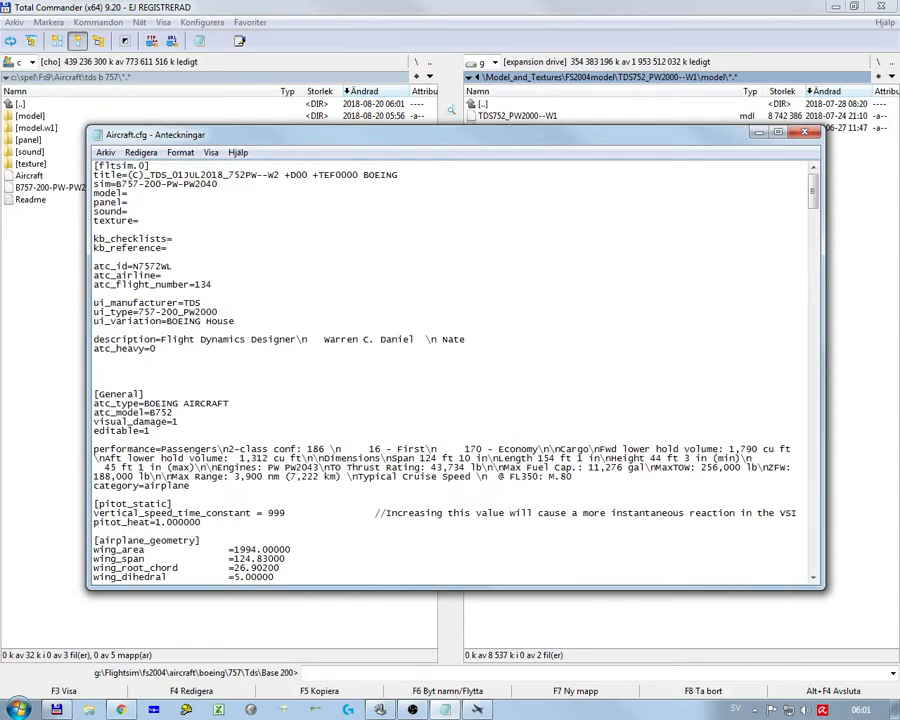
{"action": "key", "text": "ctrl+v"}
- Change the copy to fltsim.1 with title suffix --W1, model=w1 and ui_variation BOEING House W1, remove --W2 from the fltsim.0 title, and save Aircraft.cfg
{"action": "left_click", "coordinate": [147, 368]}
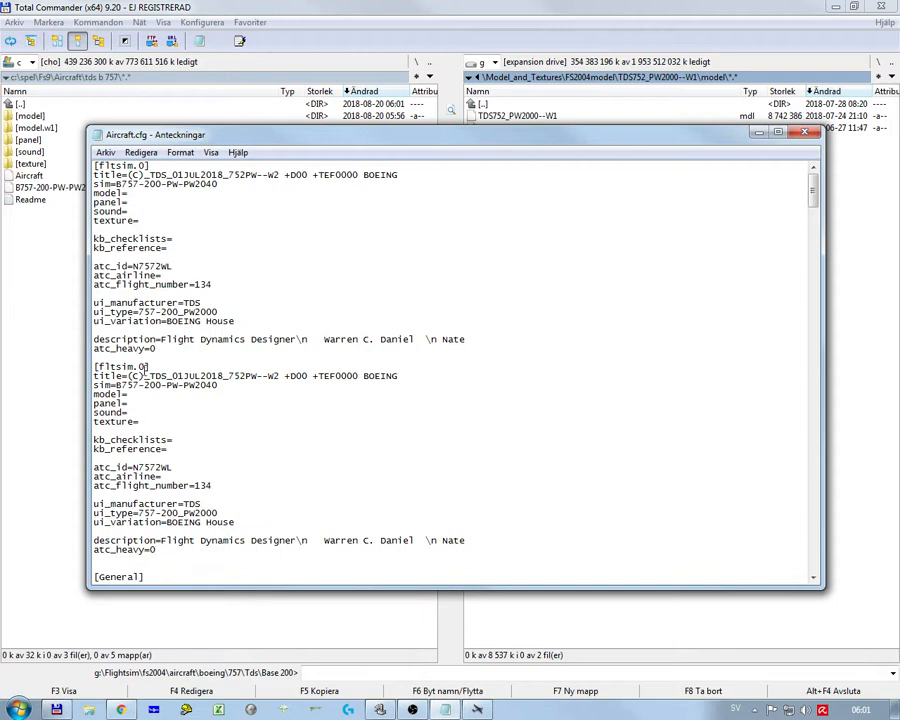
{"action": "double_click", "coordinate": [141, 367]}
{"action": "key", "text": "BackSpace"}
{"action": "key", "text": "BackSpace"}
{"action": "key", "text": "BackSpace"}
{"action": "key", "text": "BackSpace"}
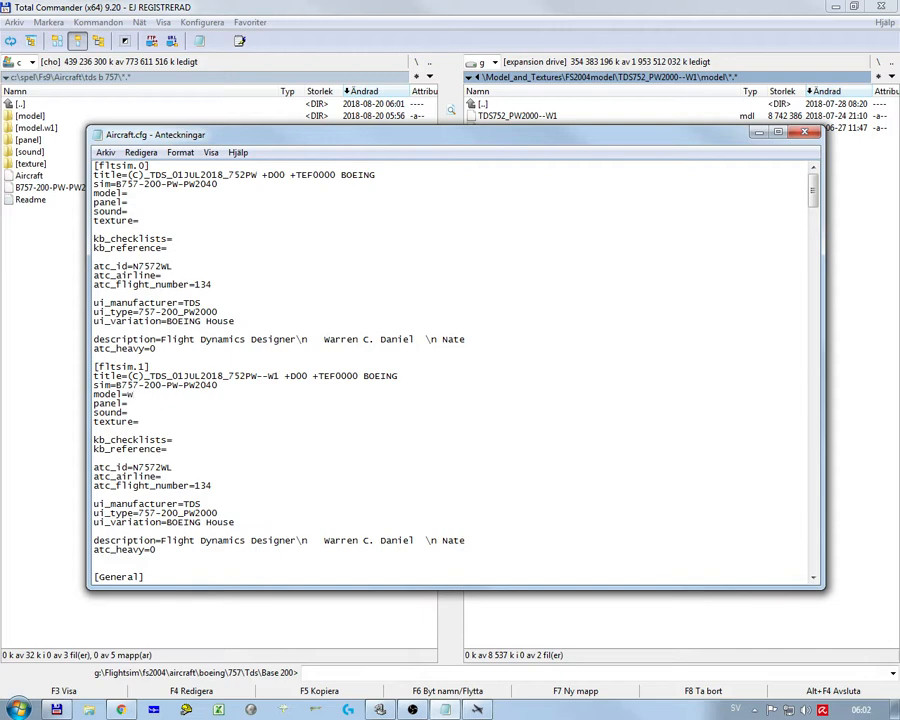
{"action": "type", "text": "1"}
{"action": "left_click", "coordinate": [800, 135]}
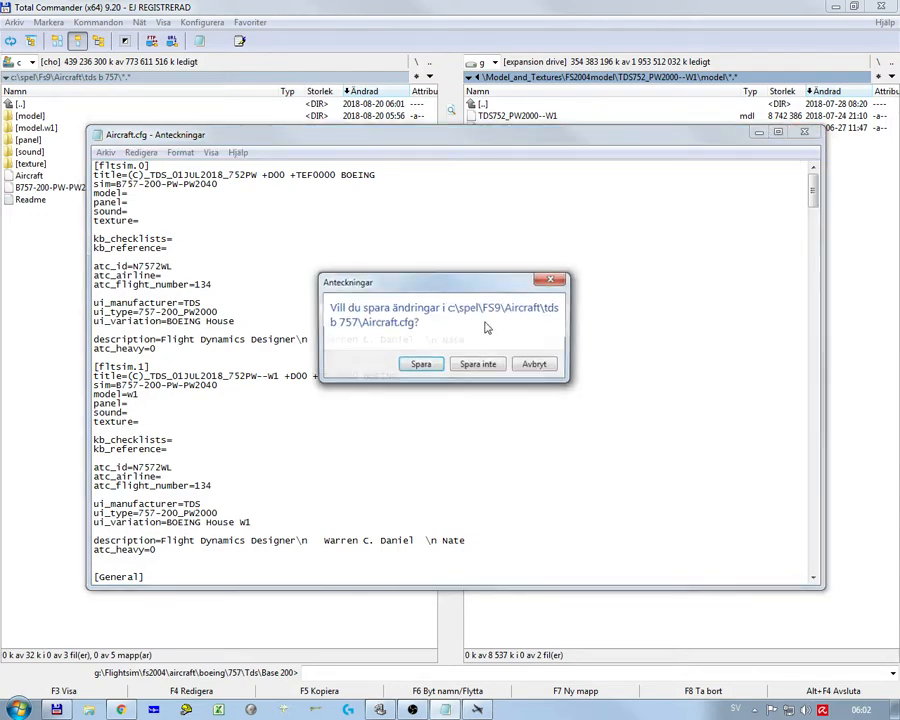
{"action": "left_click", "coordinate": [404, 366]}
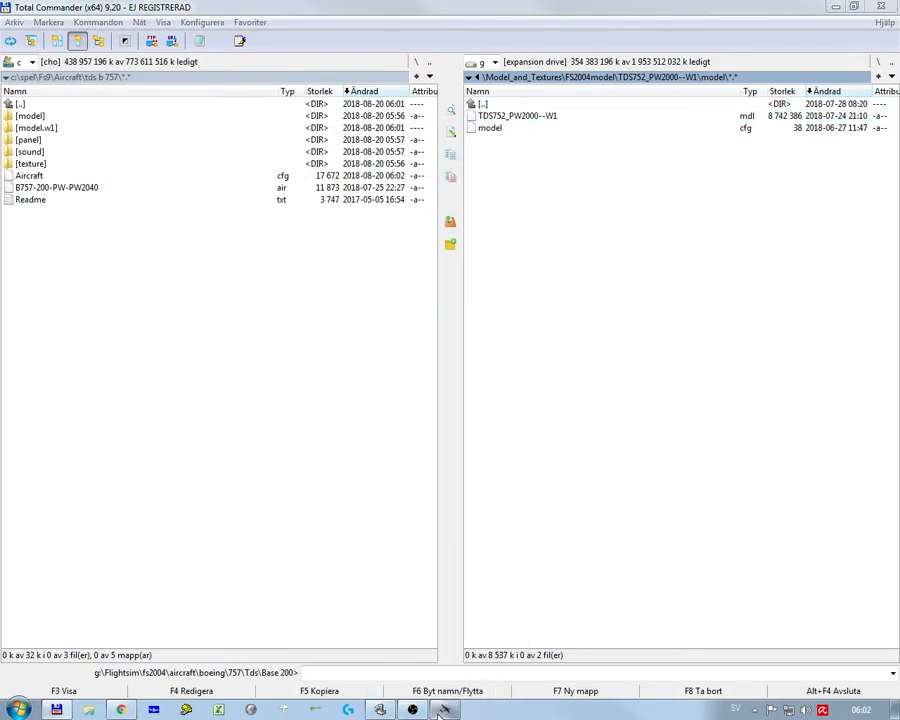
- Check the contents of the TDS 757-200 Pratt & Whitney_FDE_version 4 archive in the Base 200 folder
{"action": "left_click", "coordinate": [180, 457]}
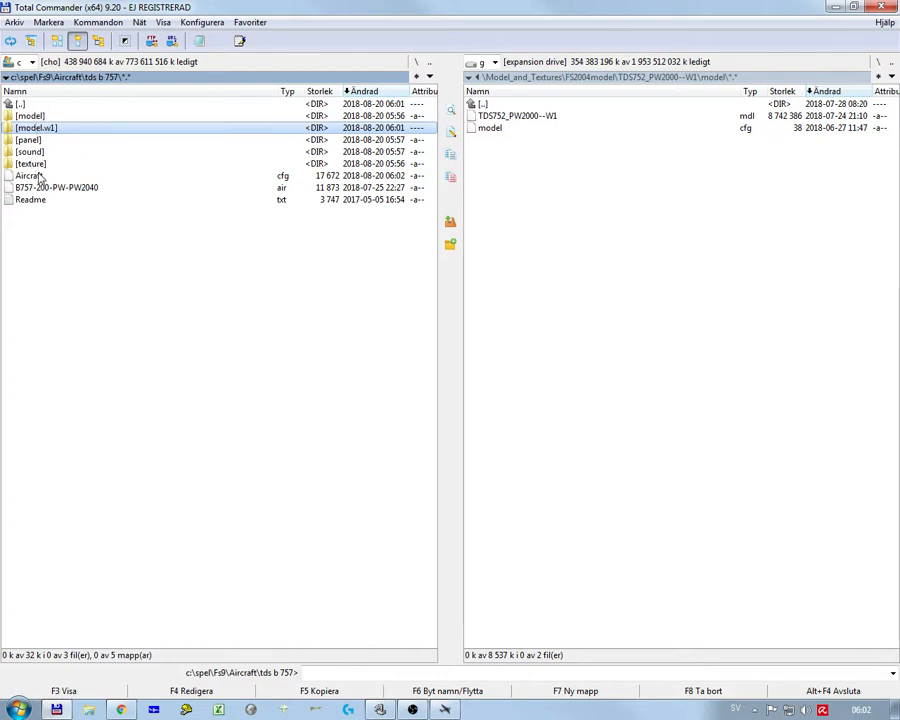
{"action": "double_click", "coordinate": [483, 104]}
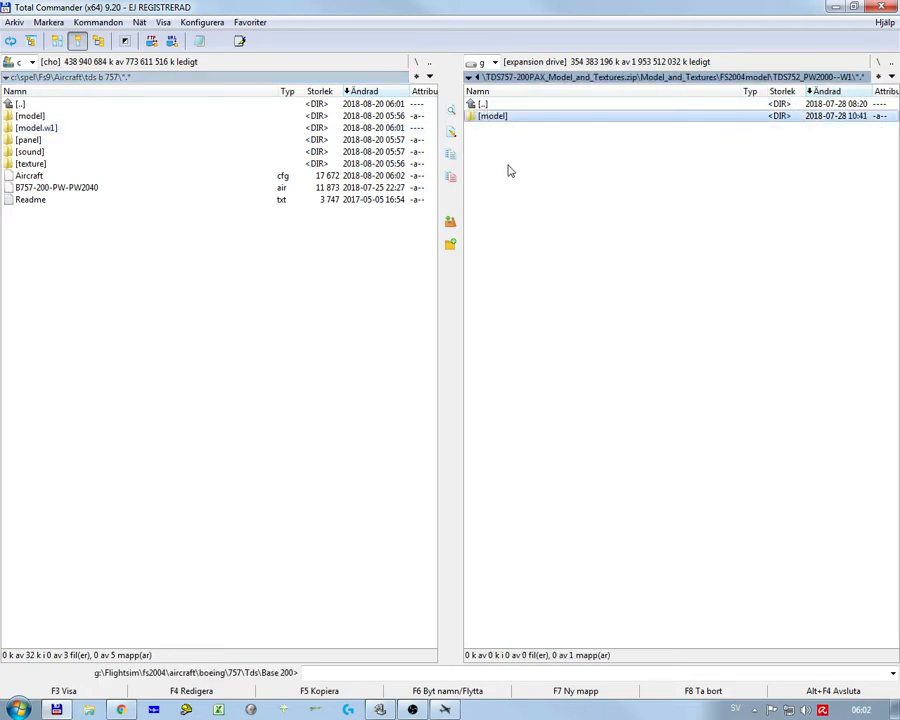
{"action": "double_click", "coordinate": [490, 106]}
{"action": "double_click", "coordinate": [500, 107]}
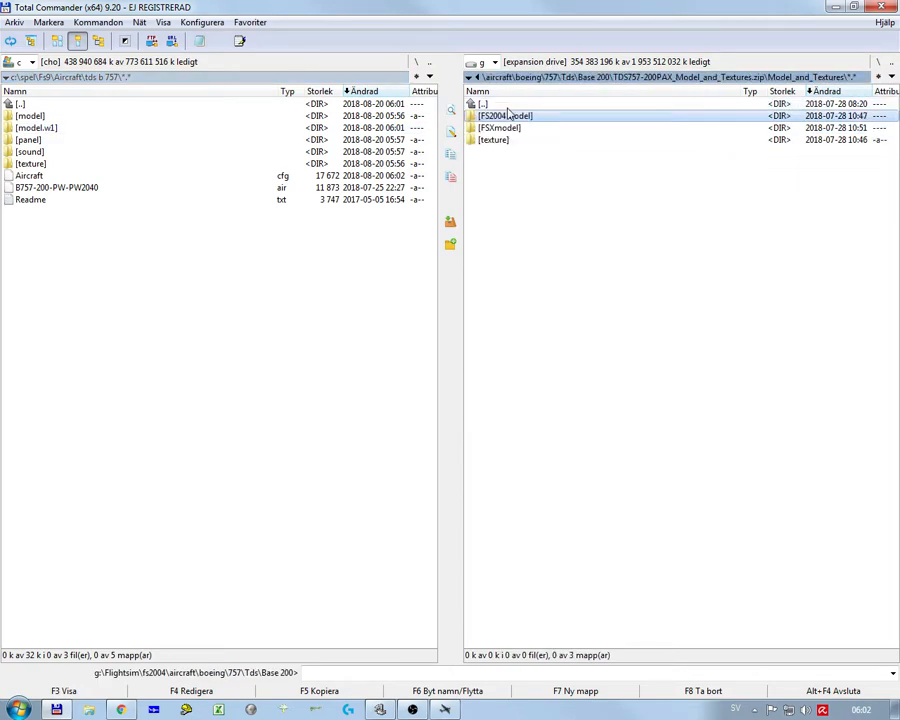
{"action": "double_click", "coordinate": [506, 105]}
{"action": "double_click", "coordinate": [515, 105]}
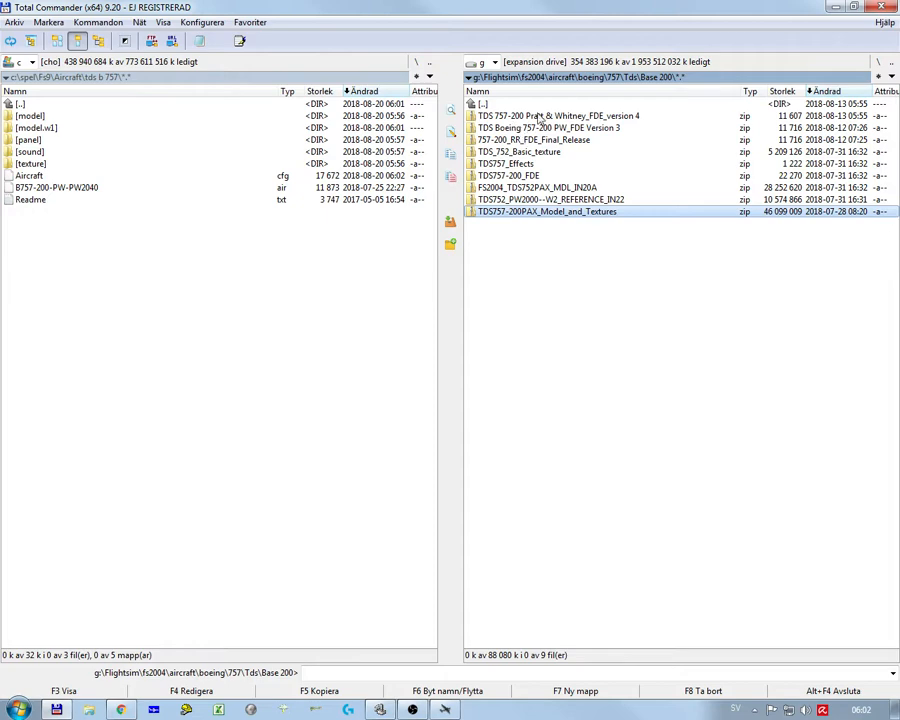
{"action": "double_click", "coordinate": [538, 116]}
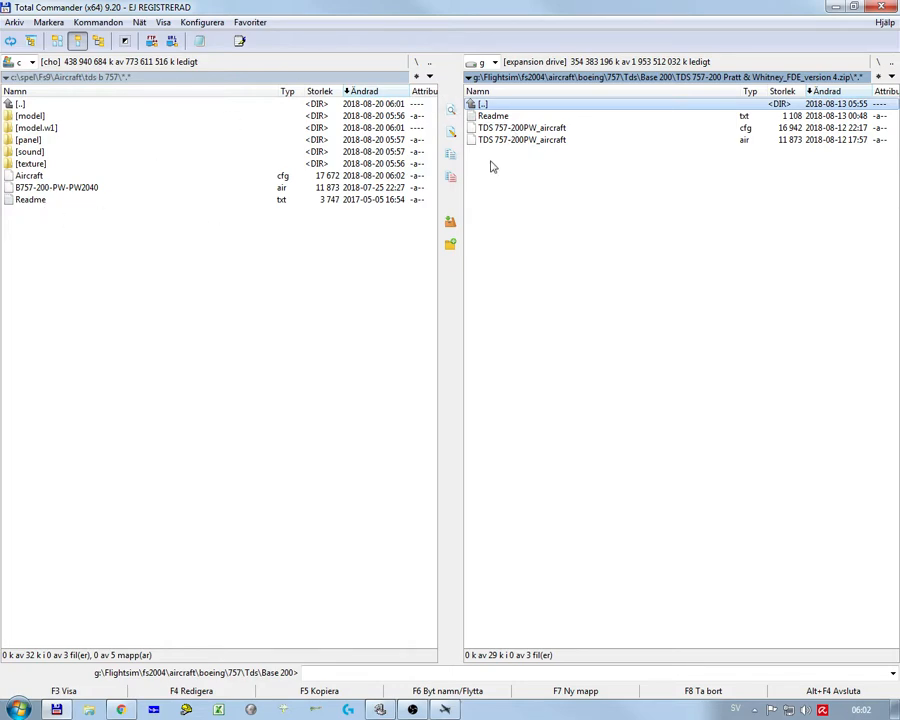
{"action": "double_click", "coordinate": [514, 105]}
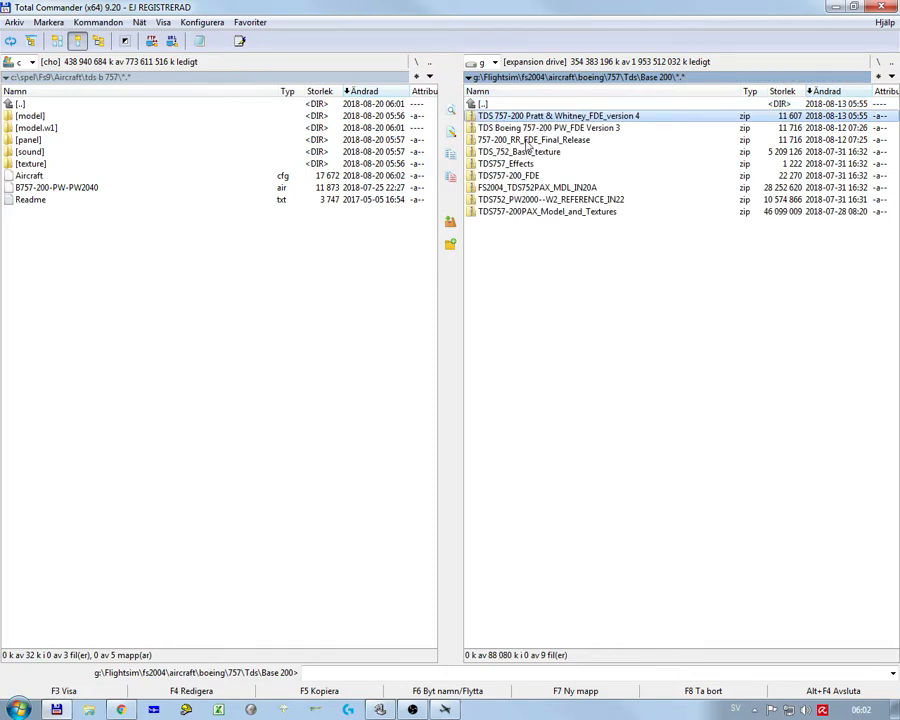
- Look through the Model_and_Textures and FS2004model folders inside the TDS757-200PAX_Model_and_Textures archive
{"action": "left_click", "coordinate": [518, 213]}
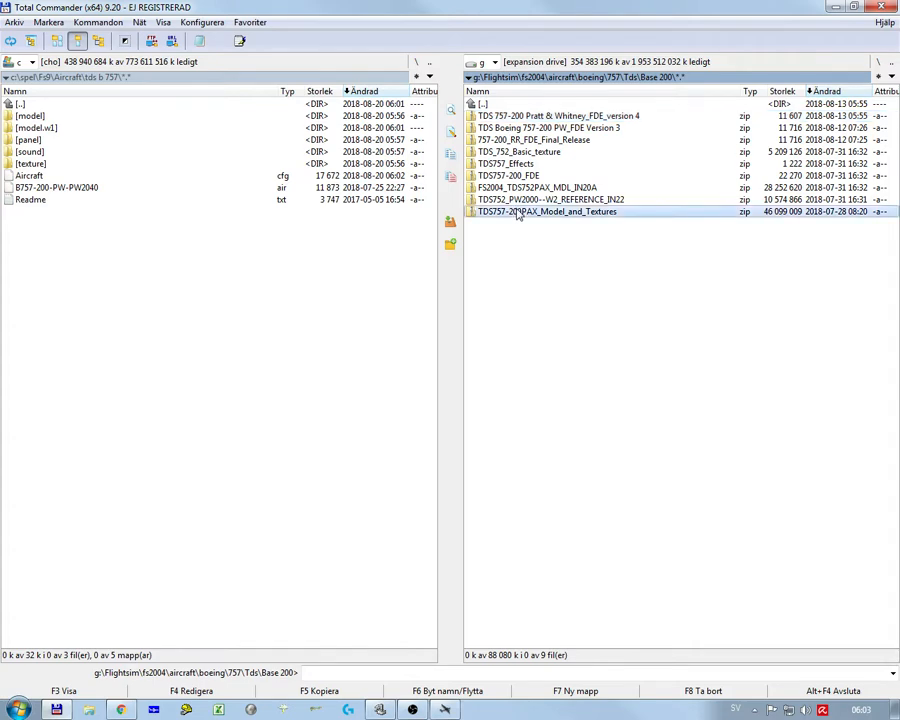
{"action": "double_click", "coordinate": [518, 213]}
{"action": "double_click", "coordinate": [512, 116]}
{"action": "left_click", "coordinate": [508, 139]}
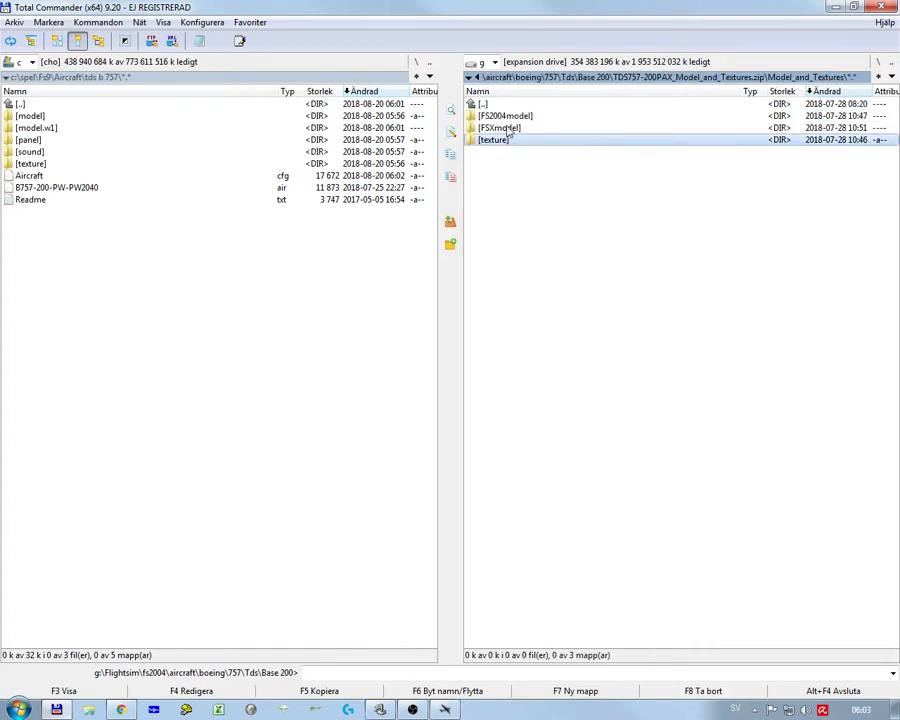
{"action": "double_click", "coordinate": [505, 116]}
{"action": "double_click", "coordinate": [508, 105]}
{"action": "double_click", "coordinate": [508, 105]}
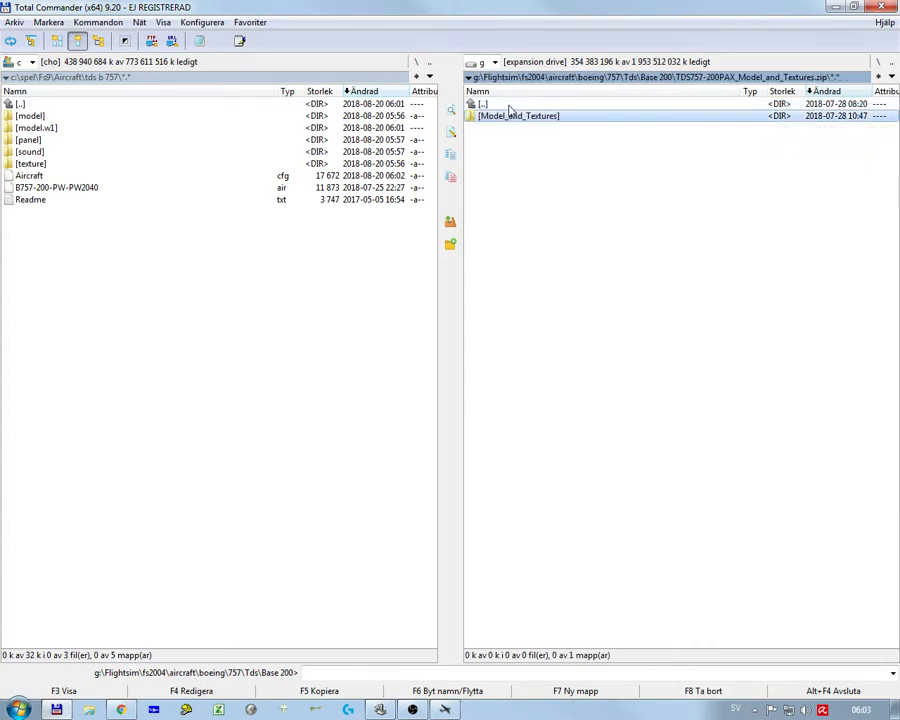
{"action": "double_click", "coordinate": [510, 106]}
- Extract TDS752_Option_calculator.xlsx from the TDS752_PW2000--W2_REFERENCE_IN22 archive into the tds b 757 folder and open it
{"action": "double_click", "coordinate": [510, 200]}
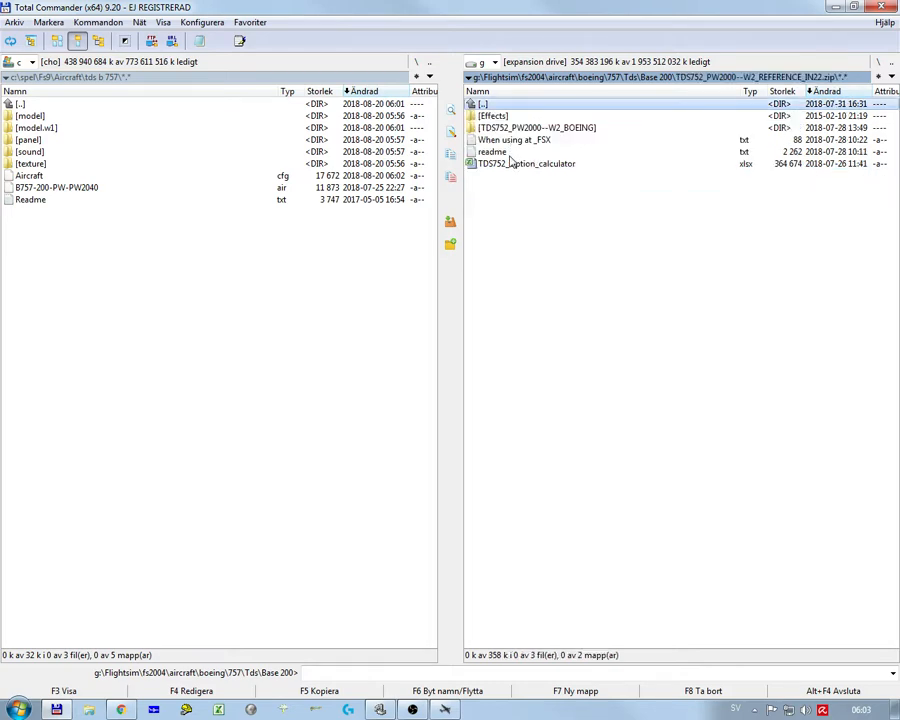
{"action": "left_click_drag", "start_coordinate": [510, 162], "coordinate": [240, 340]}
{"action": "key", "text": "Return"}
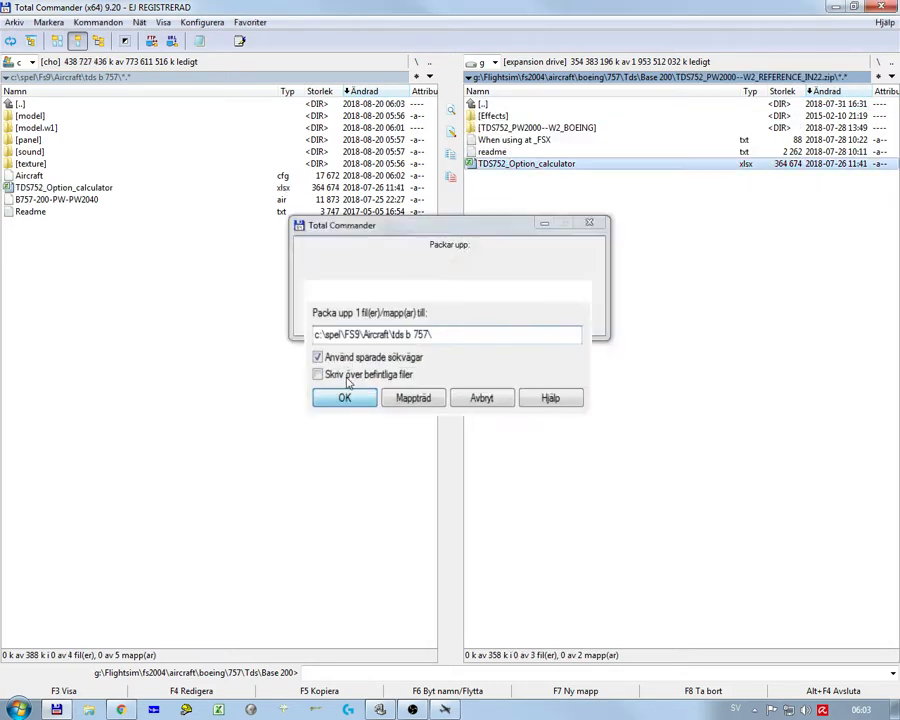
{"action": "double_click", "coordinate": [38, 188]}
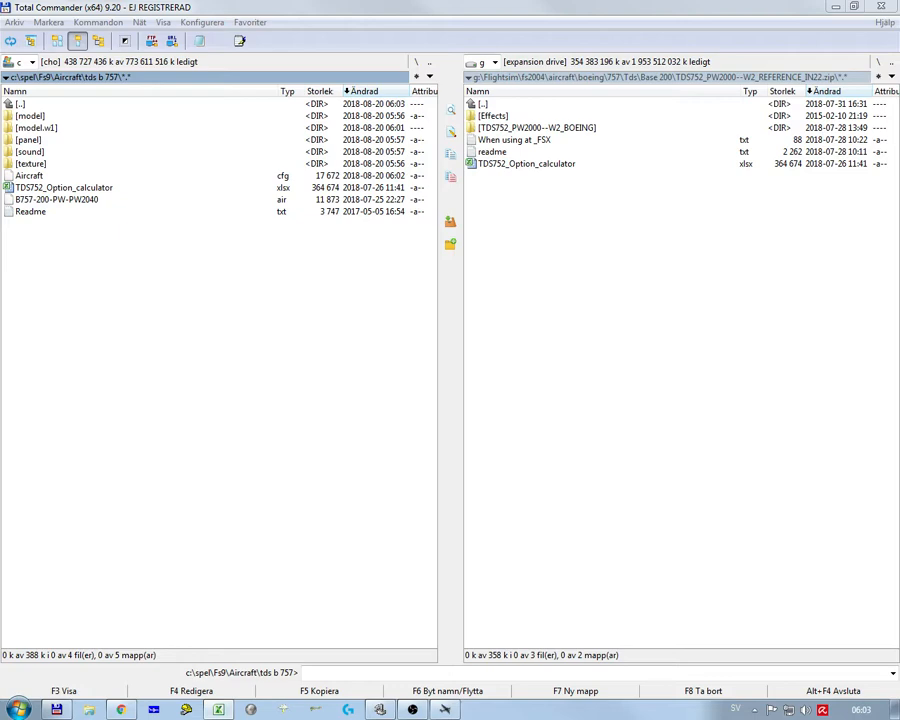
- View Aircraft.cfg in the tds b 757 folder to check the option codes in the fltsim titles
{"action": "left_click", "coordinate": [23, 185]}
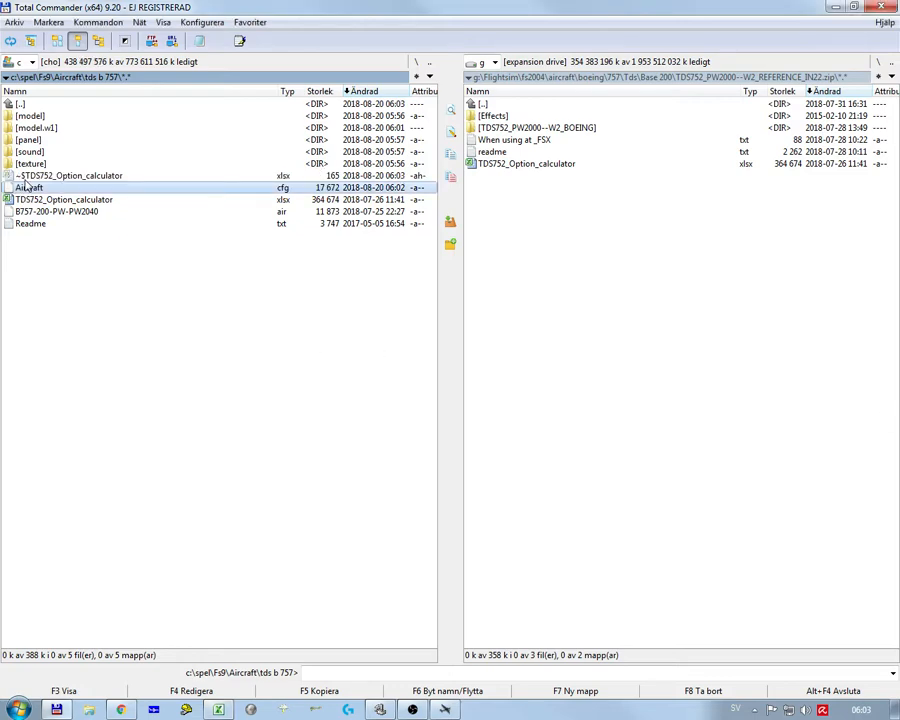
{"action": "key", "text": "F3"}
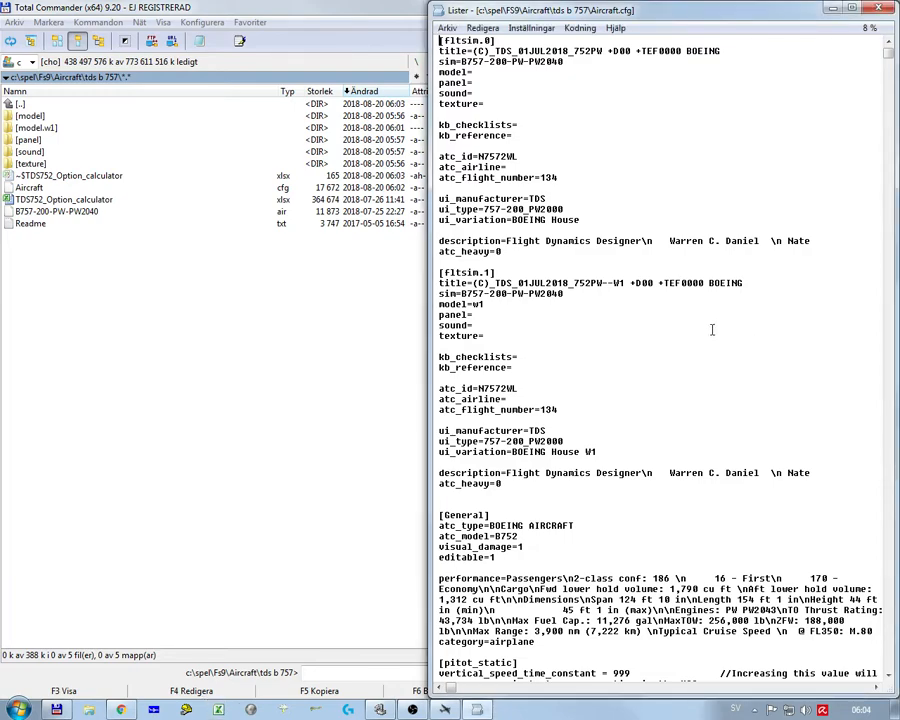
{"action": "key", "text": "Escape"}
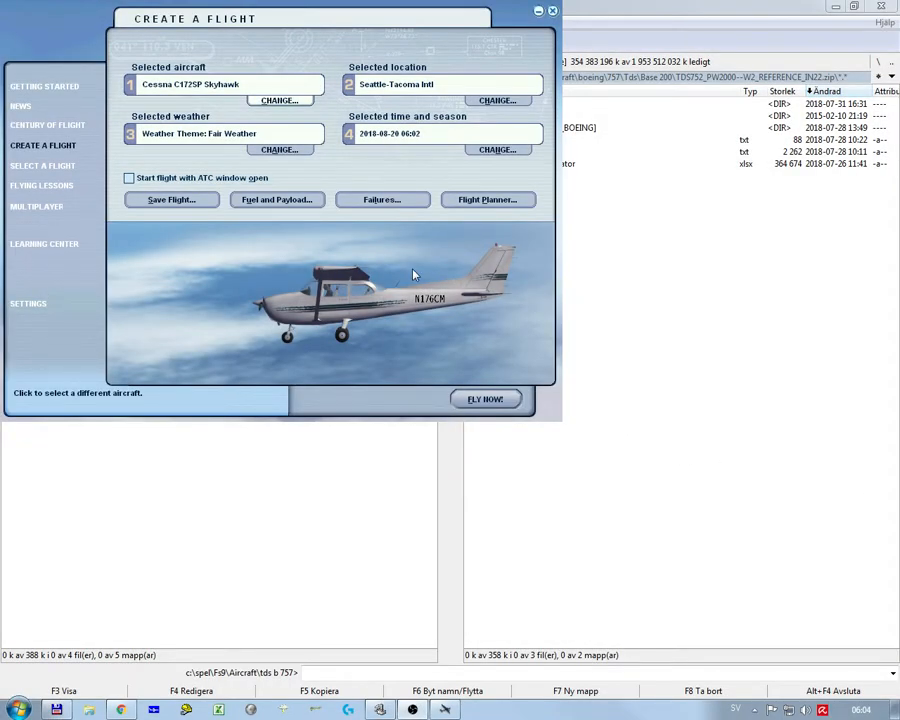
- Browse the aircraft manufacturers in Flight Simulator's aircraft selection and choose TDS to preview the 757-200_PW2000
{"action": "left_click", "coordinate": [404, 264]}
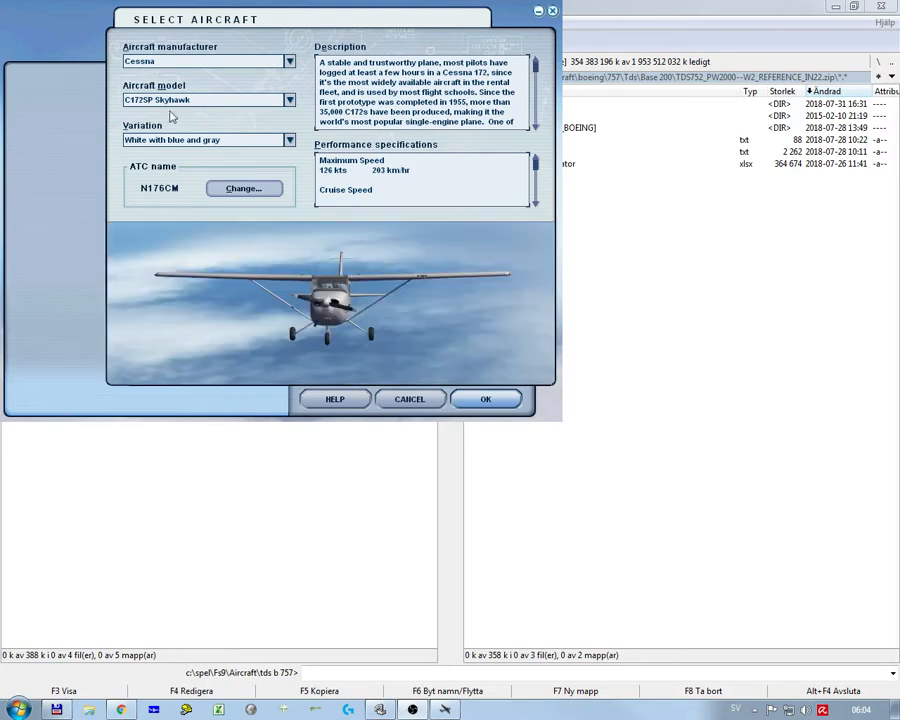
{"action": "left_click", "coordinate": [172, 62]}
{"action": "scroll", "coordinate": [174, 70], "scroll_direction": "down", "scroll_amount": 1}
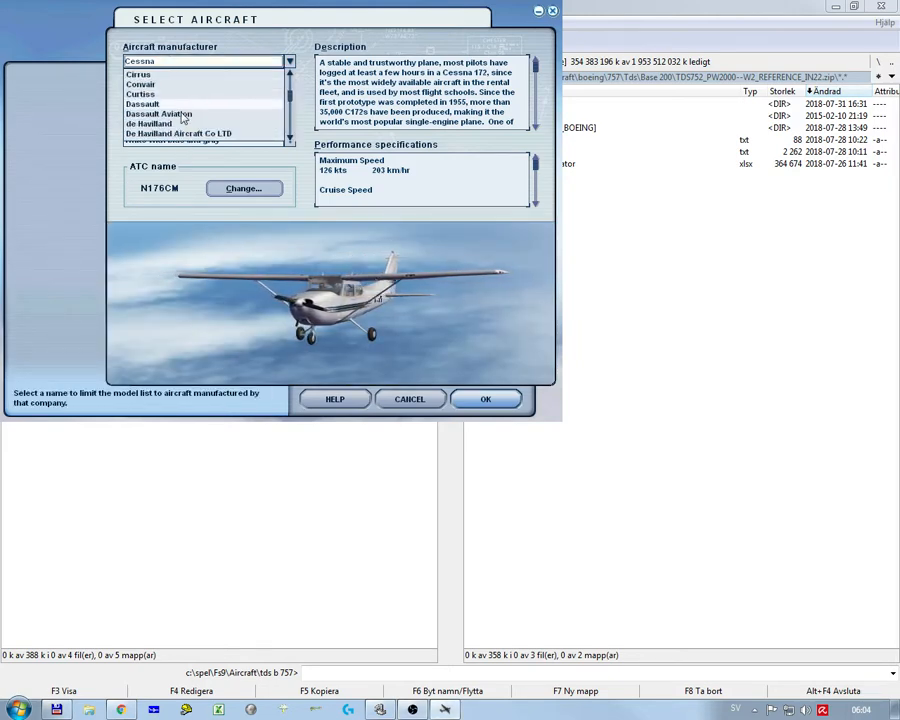
{"action": "scroll", "coordinate": [183, 115], "scroll_direction": "up", "scroll_amount": 2}
{"action": "scroll", "coordinate": [183, 115], "scroll_direction": "up", "scroll_amount": 3}
{"action": "scroll", "coordinate": [195, 114], "scroll_direction": "down", "scroll_amount": 8}
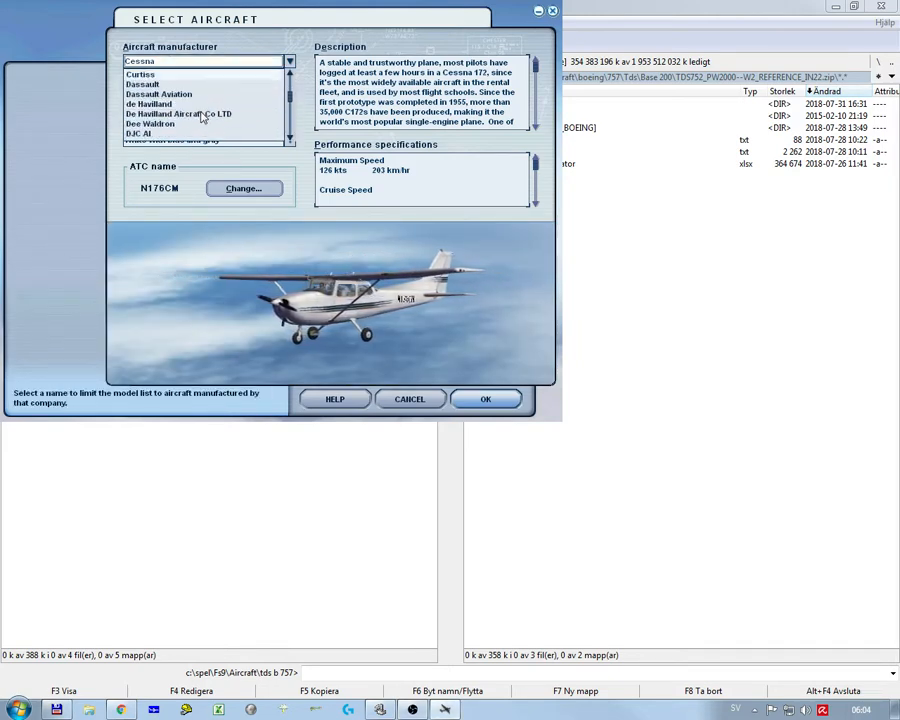
{"action": "scroll", "coordinate": [206, 115], "scroll_direction": "down", "scroll_amount": 9}
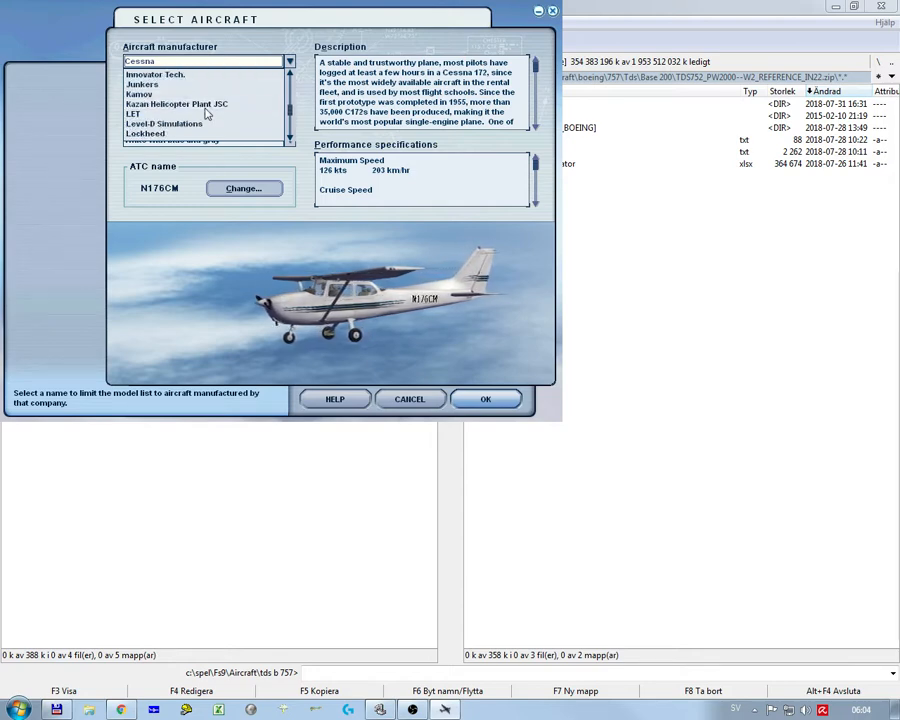
{"action": "scroll", "coordinate": [205, 118], "scroll_direction": "down", "scroll_amount": 9}
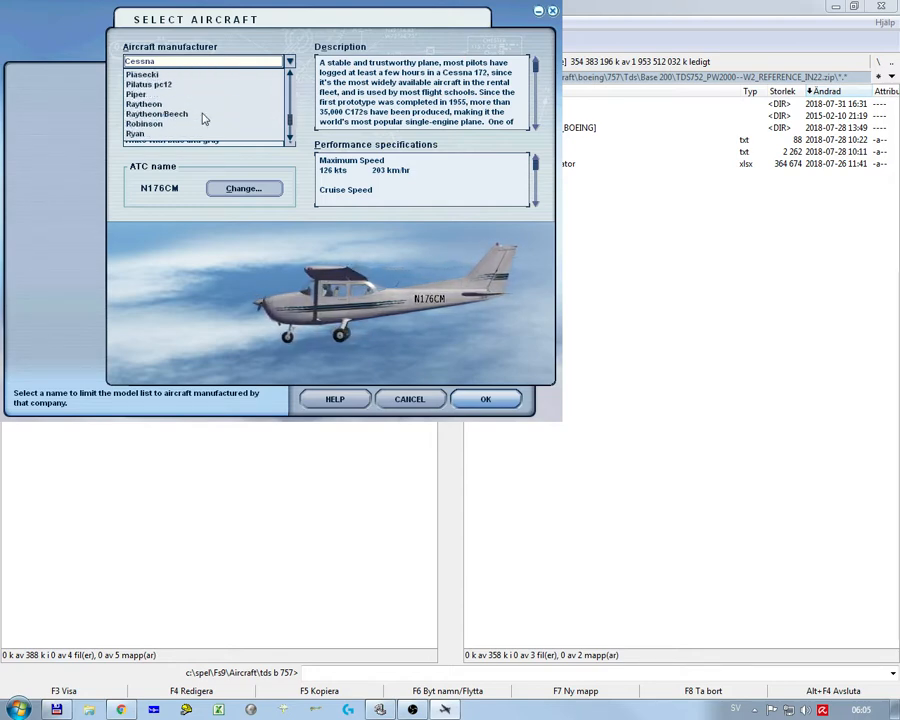
{"action": "scroll", "coordinate": [203, 118], "scroll_direction": "down", "scroll_amount": 6}
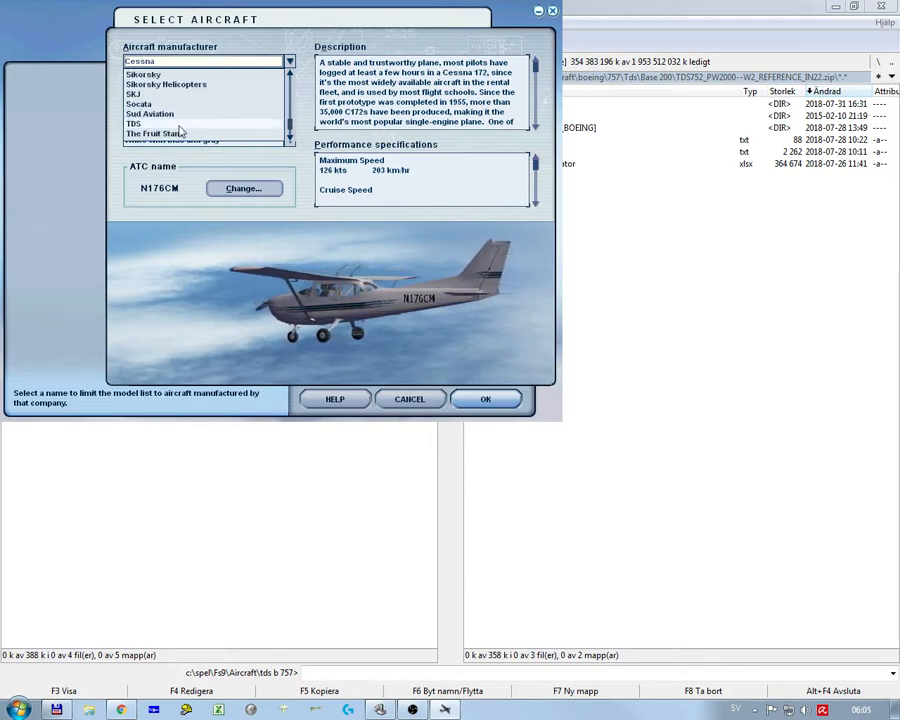
{"action": "left_click", "coordinate": [154, 124]}
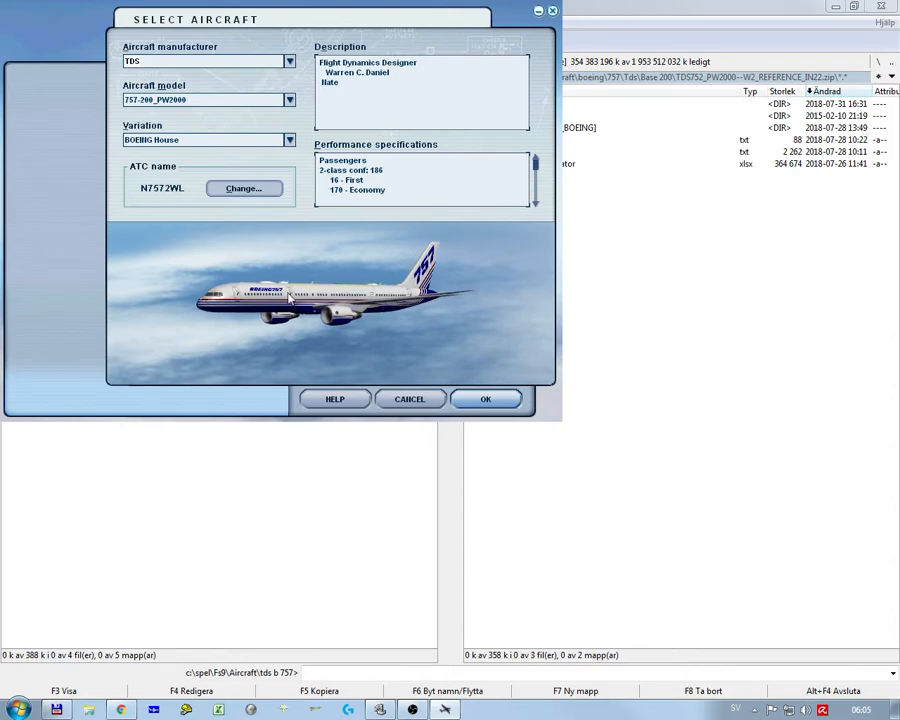
- Compare the BOEING House and BOEING House W1 variations of the TDS 757-200_PW2000 in the preview
{"action": "left_click", "coordinate": [215, 140]}
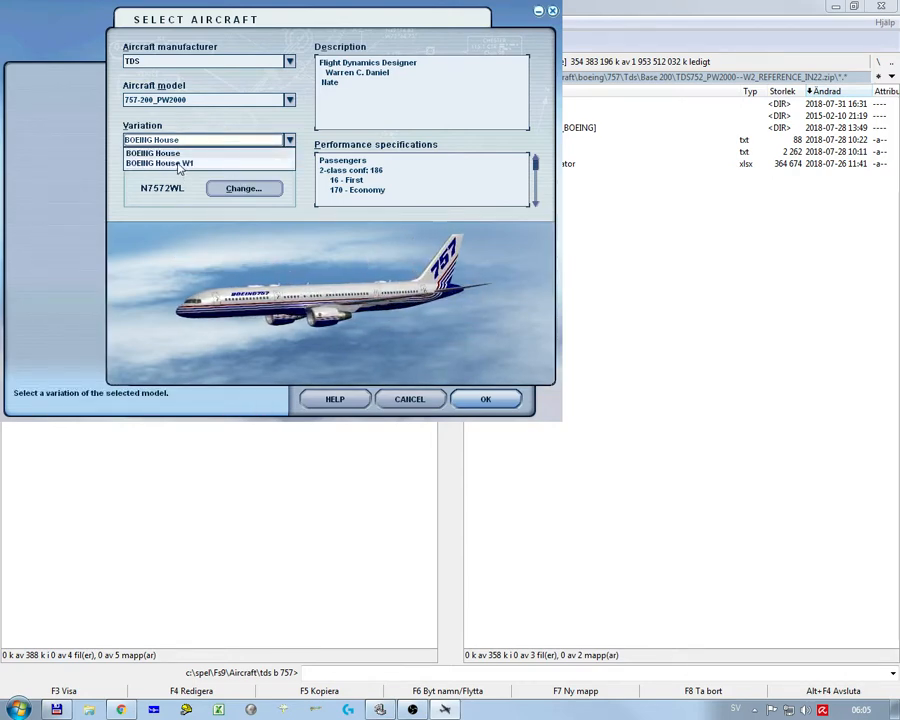
{"action": "left_click", "coordinate": [179, 165]}
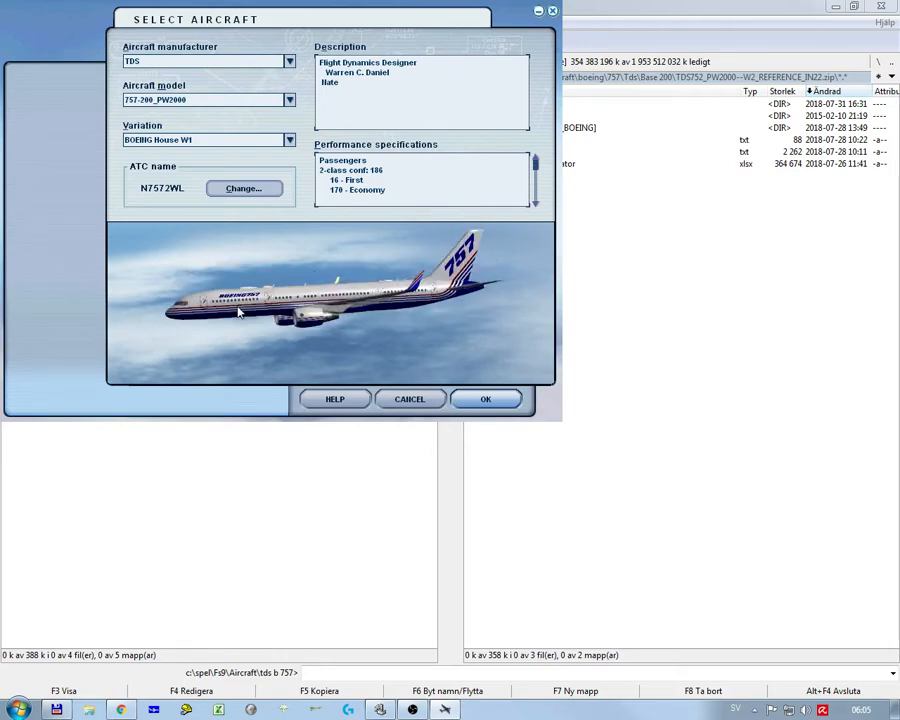
{"action": "left_click", "coordinate": [193, 140]}
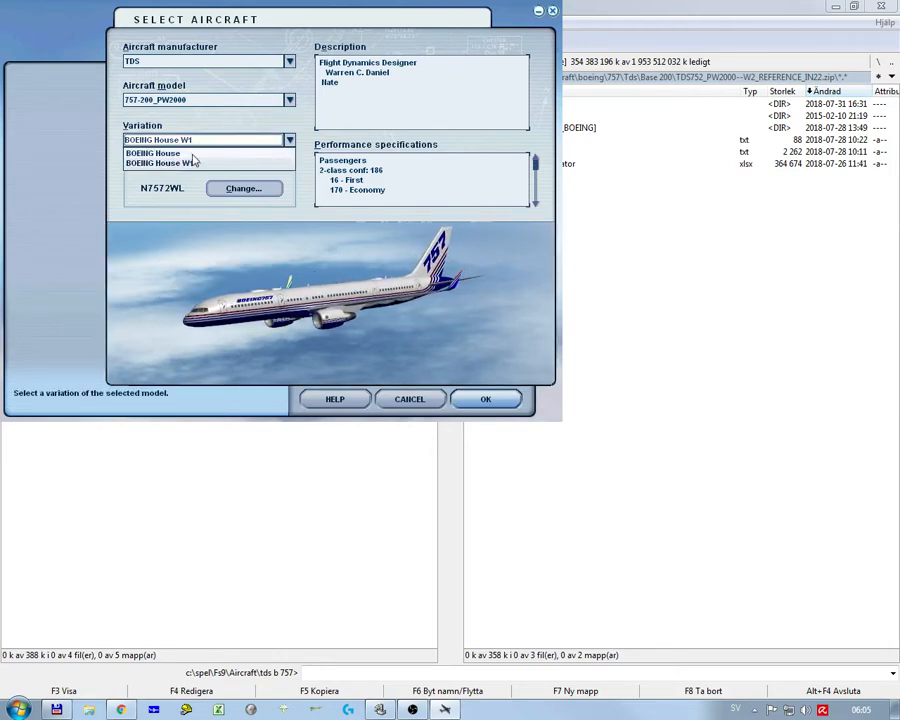
{"action": "left_click", "coordinate": [193, 155]}
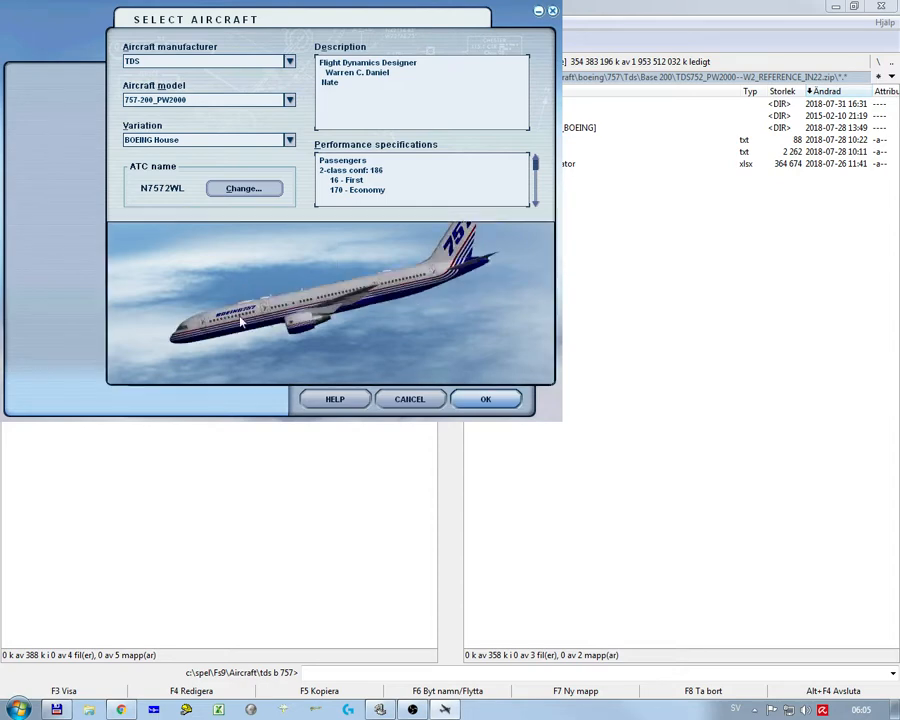
{"action": "left_click", "coordinate": [205, 140]}
{"action": "left_click", "coordinate": [195, 161]}
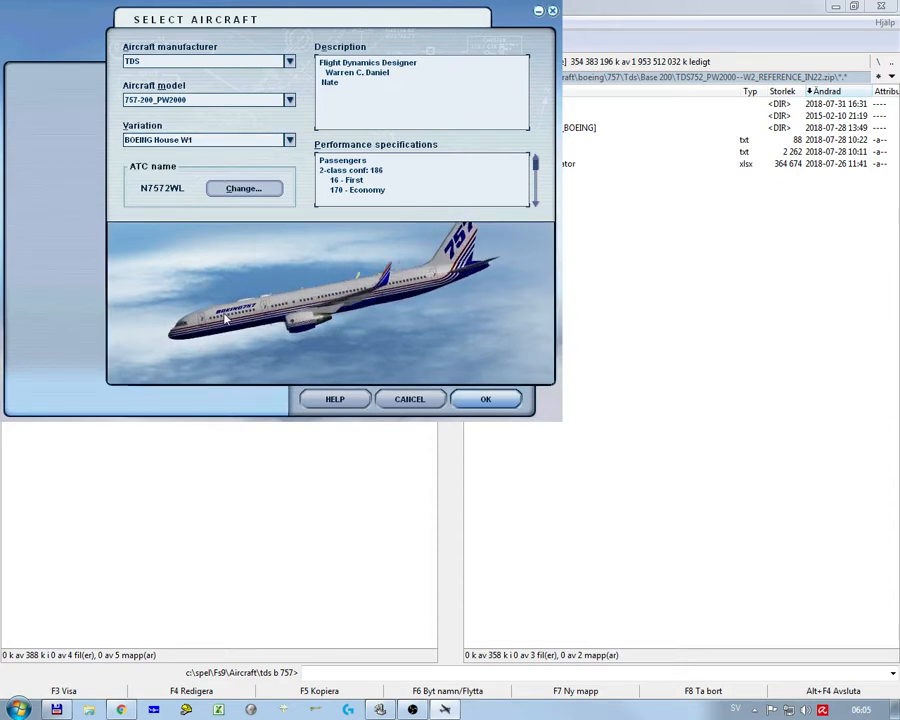
- Cancel the aircraft selection and exit Flight Simulator
{"action": "left_click", "coordinate": [409, 399]}
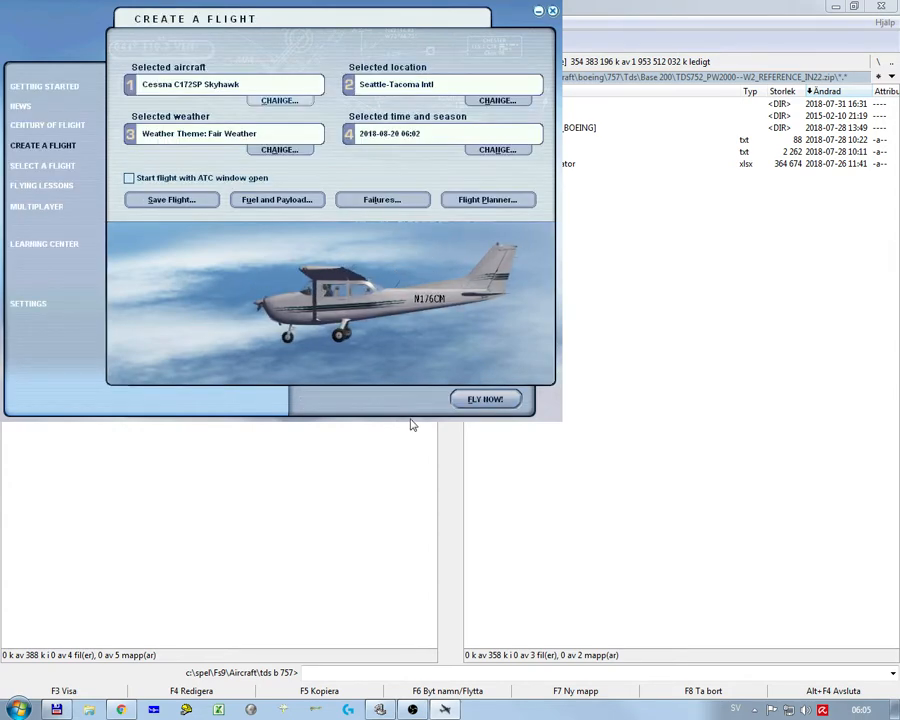
{"action": "left_click", "coordinate": [552, 10]}
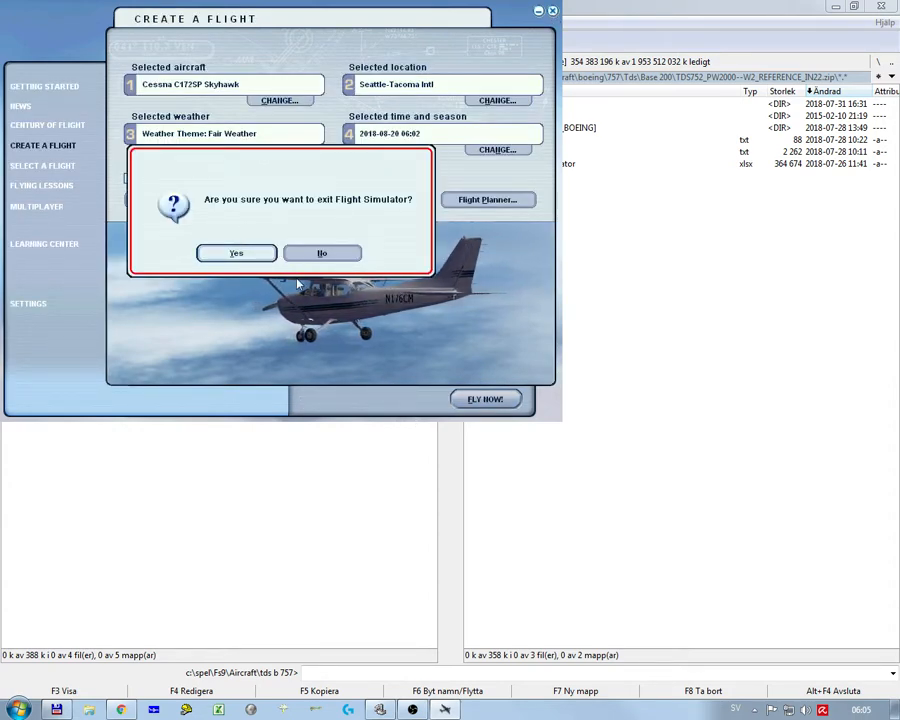
{"action": "left_click", "coordinate": [241, 253]}
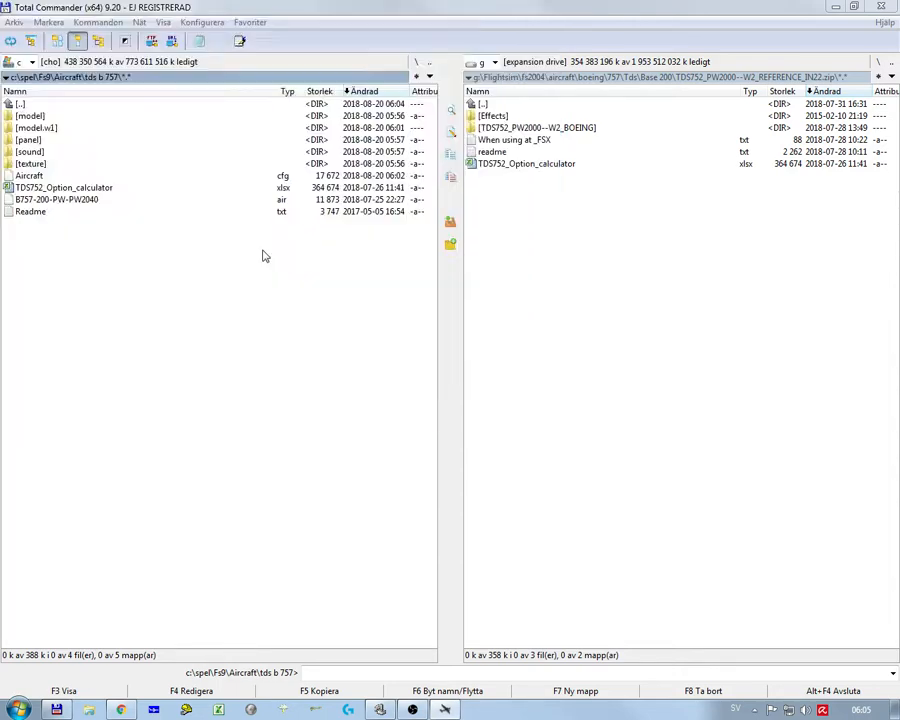
- View Aircraft.cfg in the tds b 757 folder, highlight the sim=B757-200-PW-PW2040 line under fltsim.0, and close the file
{"action": "left_click", "coordinate": [278, 259]}
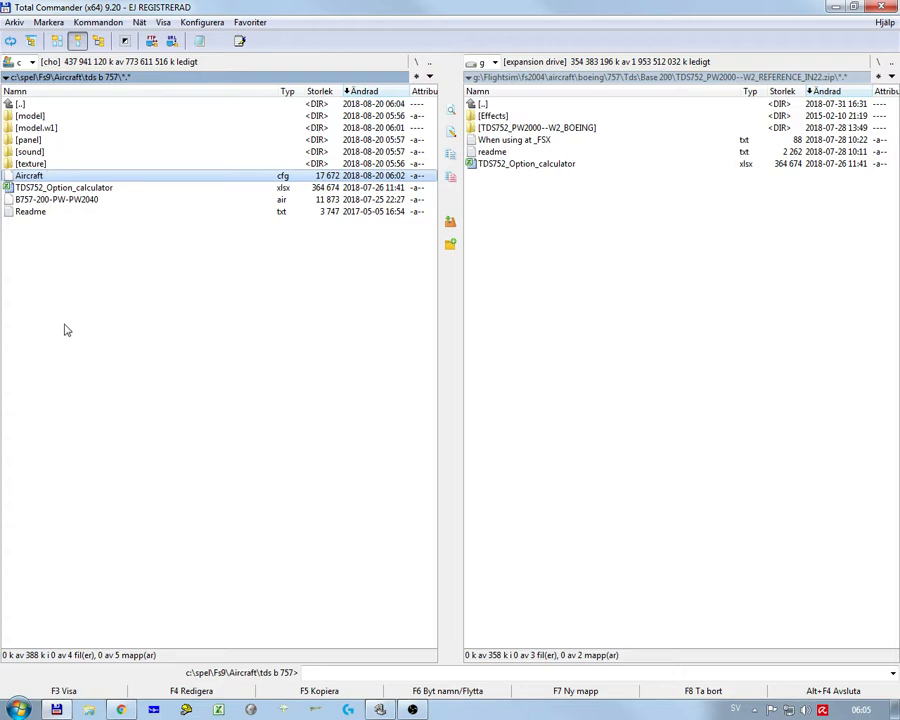
{"action": "key", "text": "F4"}
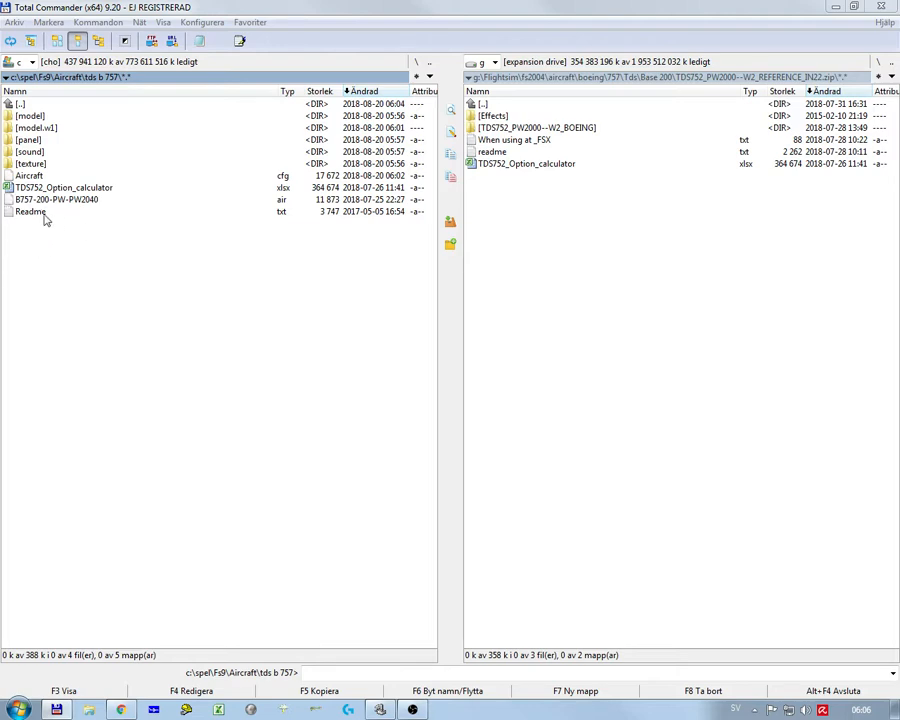
{"action": "double_click", "coordinate": [34, 178]}
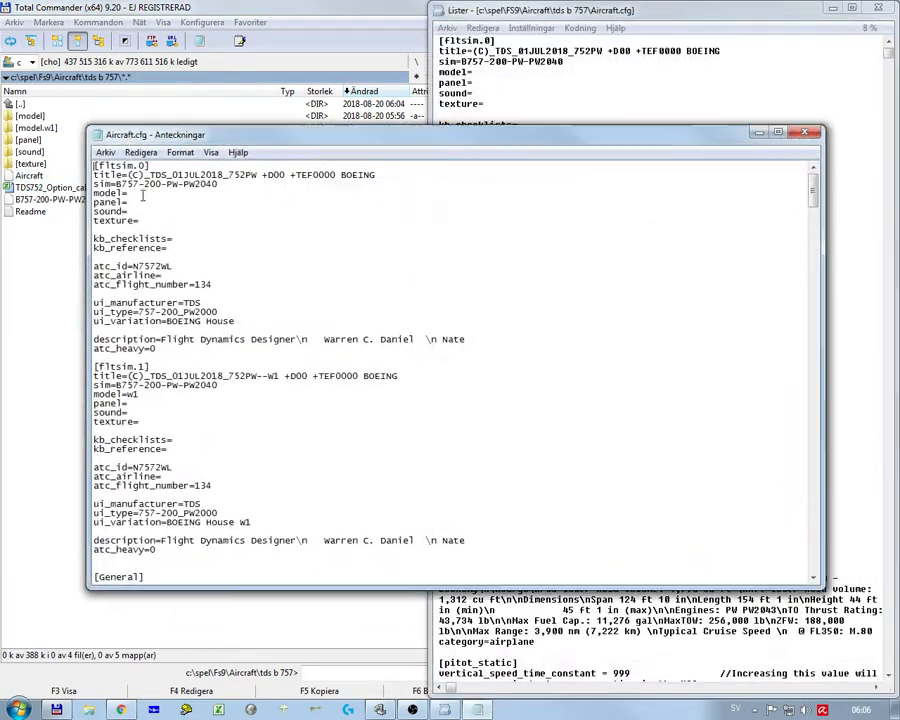
{"action": "left_click", "coordinate": [799, 134]}
{"action": "left_click_drag", "start_coordinate": [562, 64], "coordinate": [439, 62]}
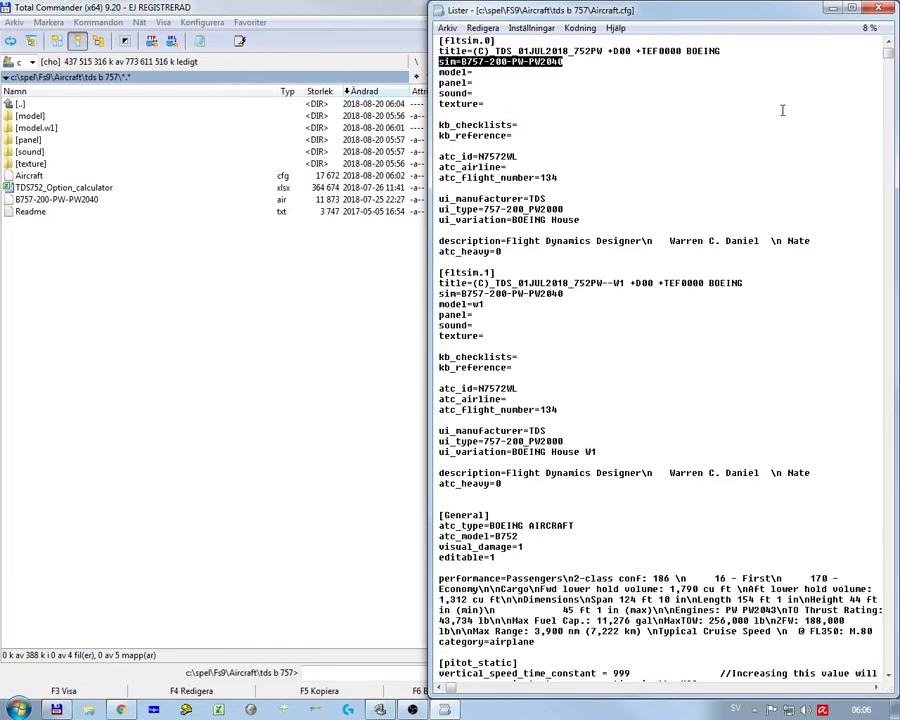
{"action": "left_click", "coordinate": [878, 7]}
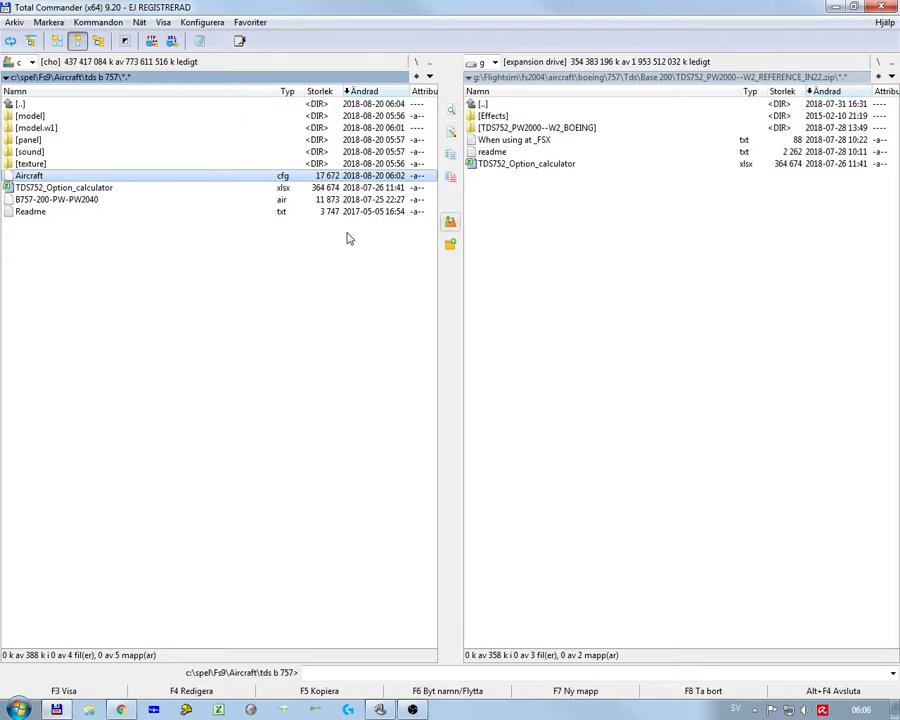
- Return to the Base 200 folder to view its archives and reopen TDS752_PW2000--W2_REFERENCE_IN22
{"action": "left_click", "coordinate": [505, 105]}
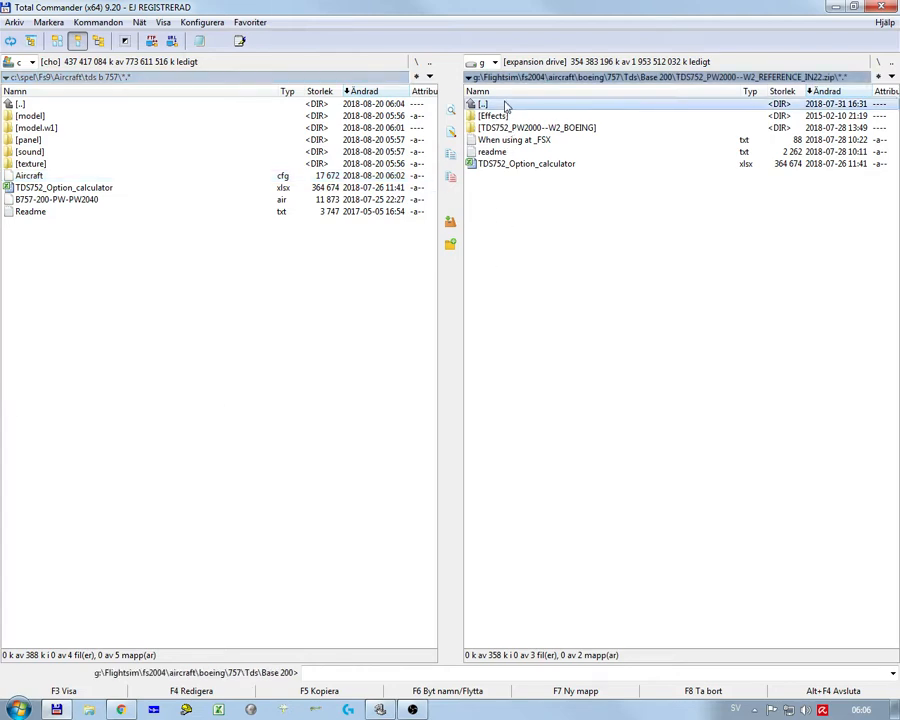
{"action": "double_click", "coordinate": [505, 105]}
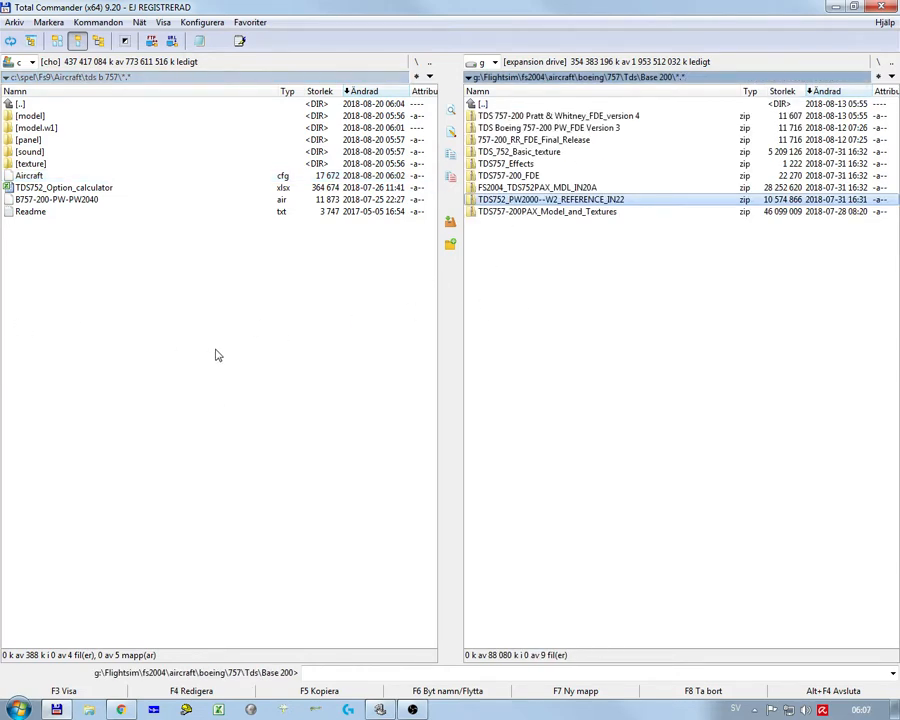
{"action": "double_click", "coordinate": [512, 200]}
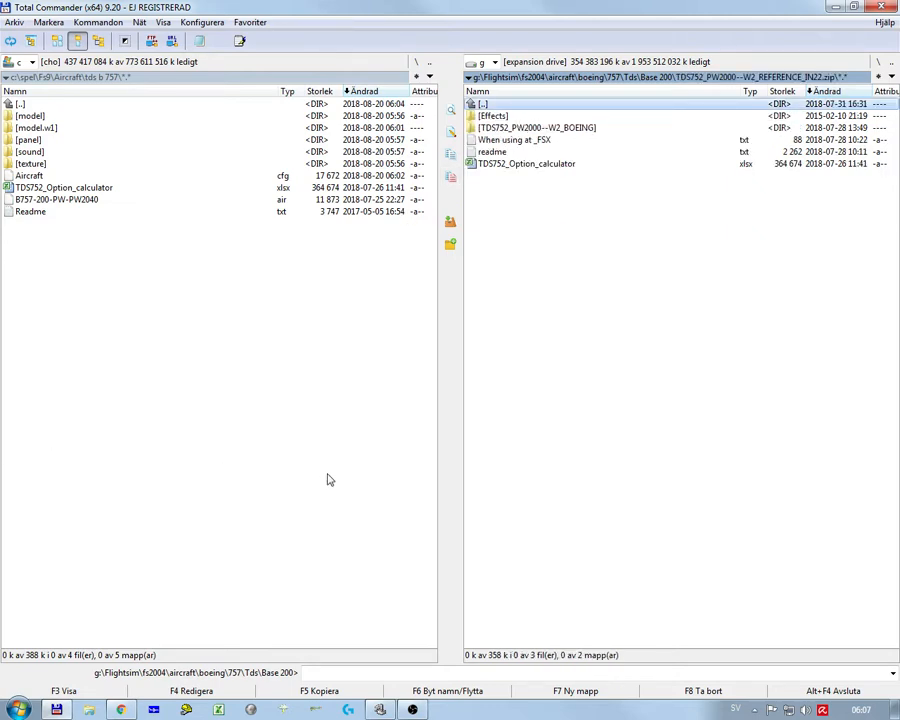